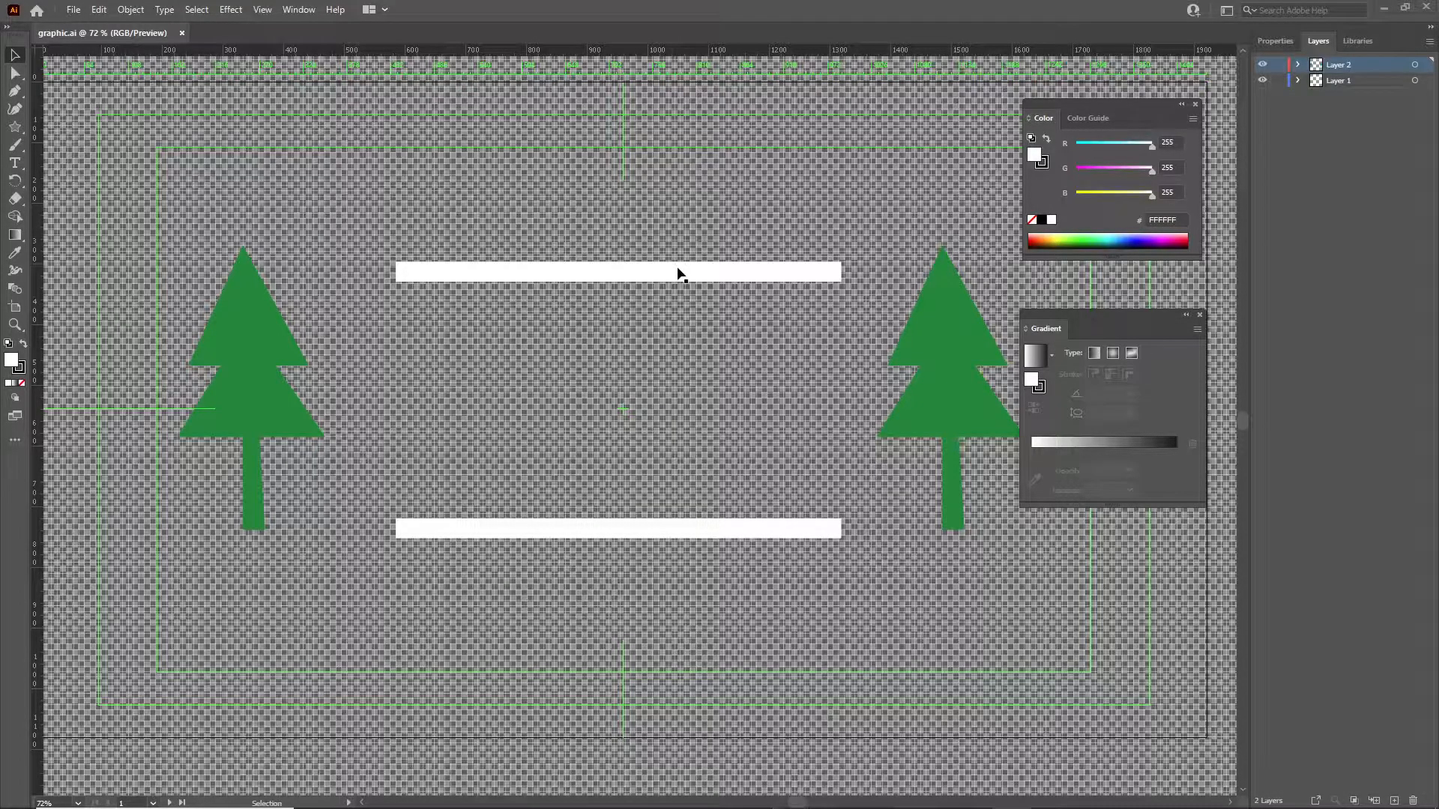
Select the two green trees and the white bars in turn to examine which layer each belongs to.
{"action": "left_click", "coordinate": [966, 339]}
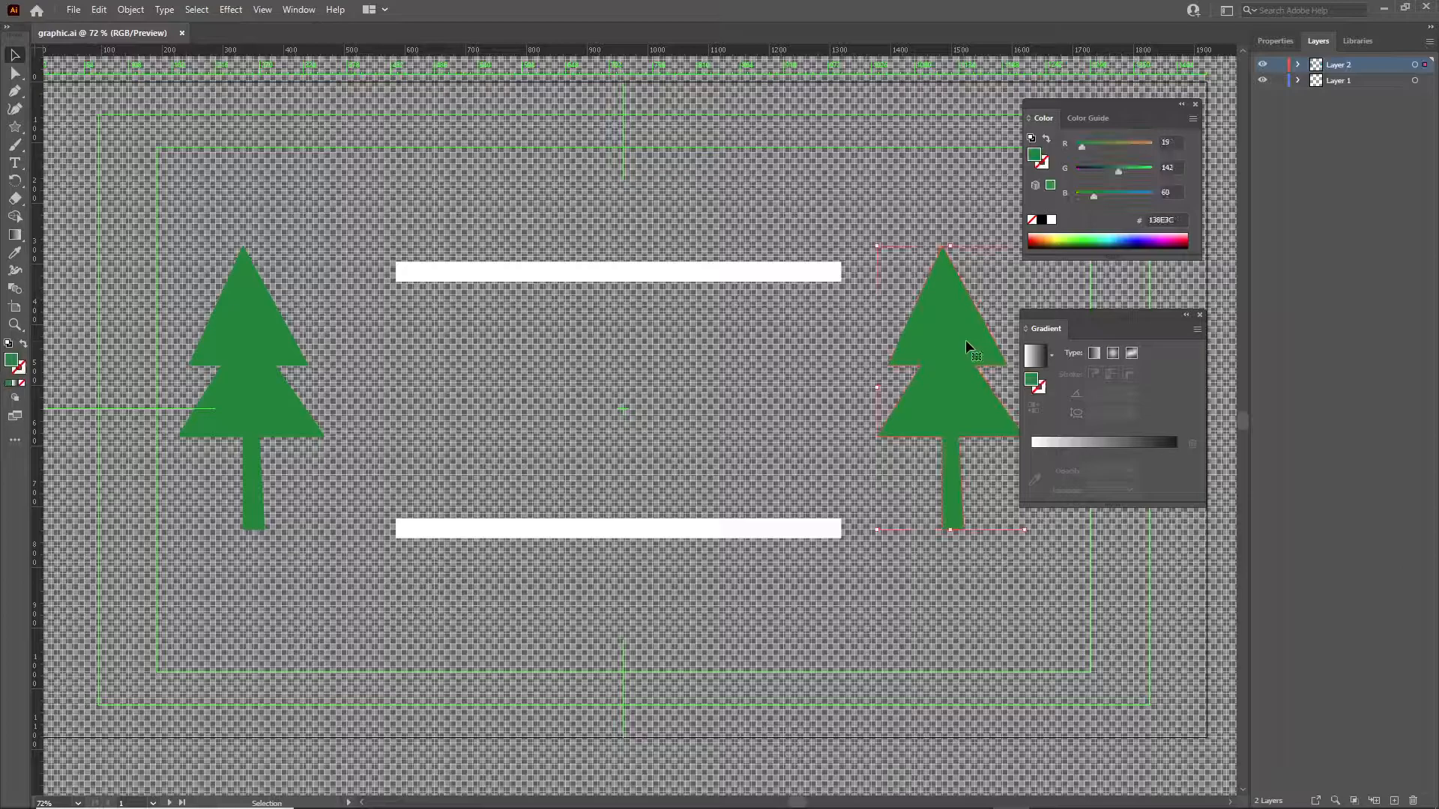
{"action": "left_click", "coordinate": [728, 276]}
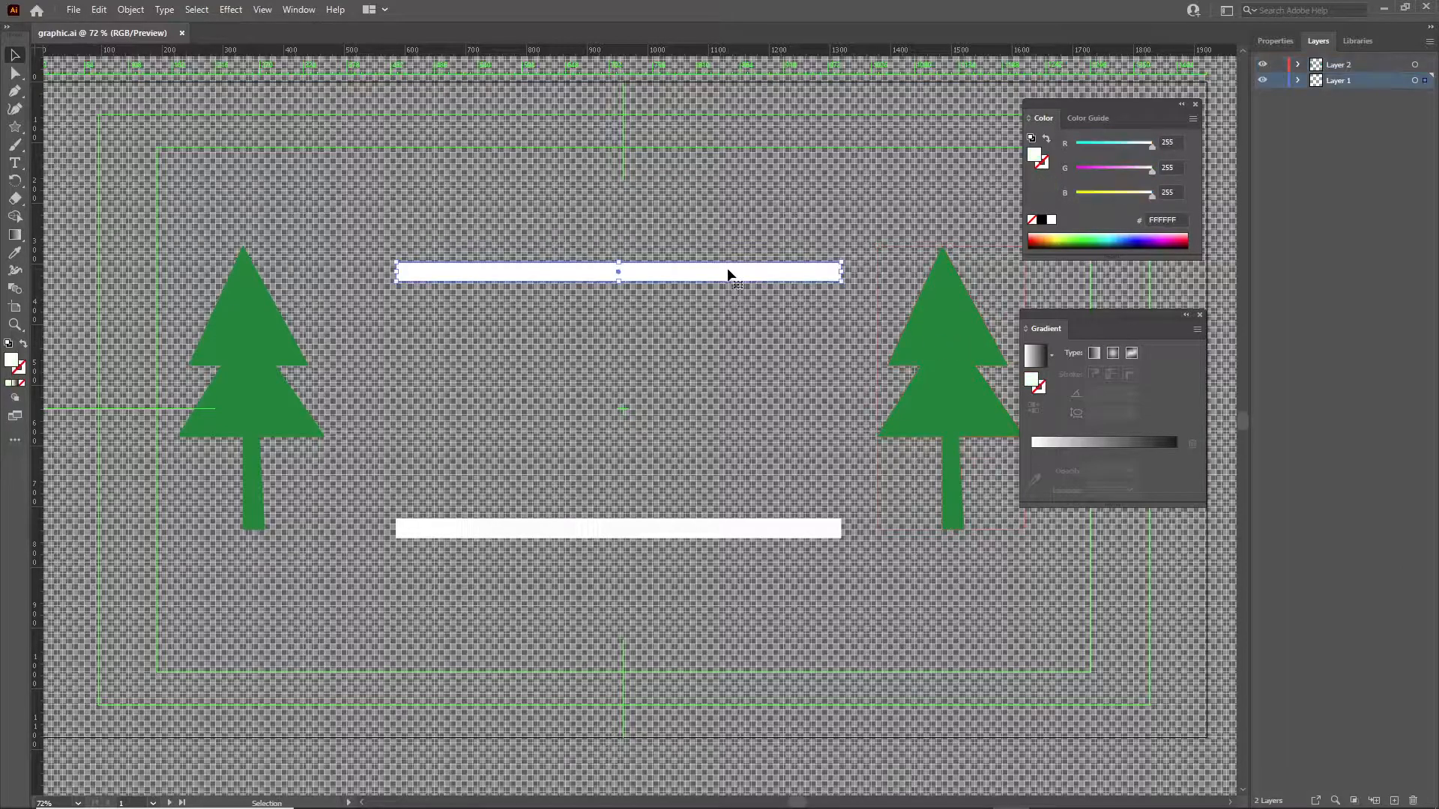
{"action": "left_click", "coordinate": [254, 360]}
{"action": "left_click", "coordinate": [497, 536]}
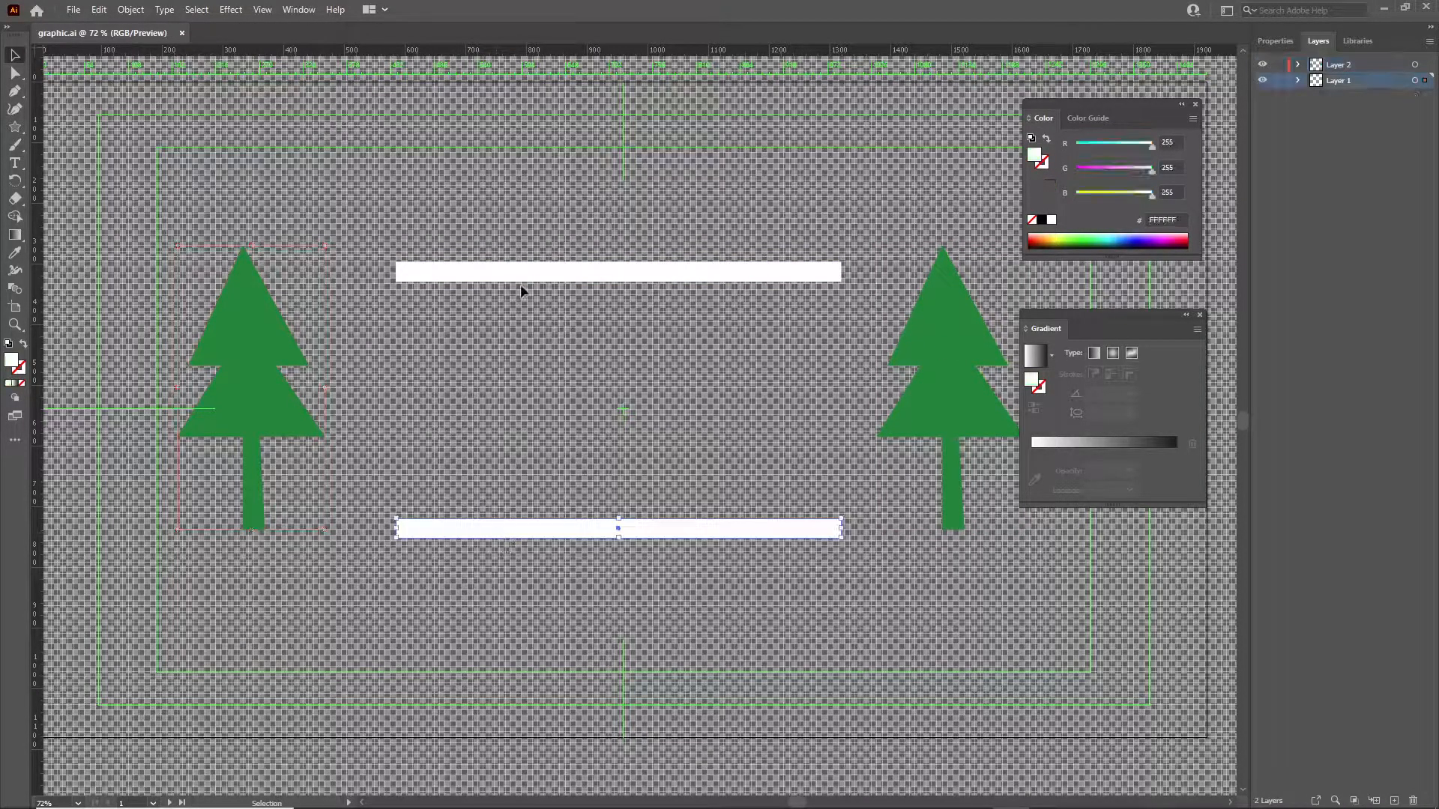
{"action": "left_click", "coordinate": [960, 345]}
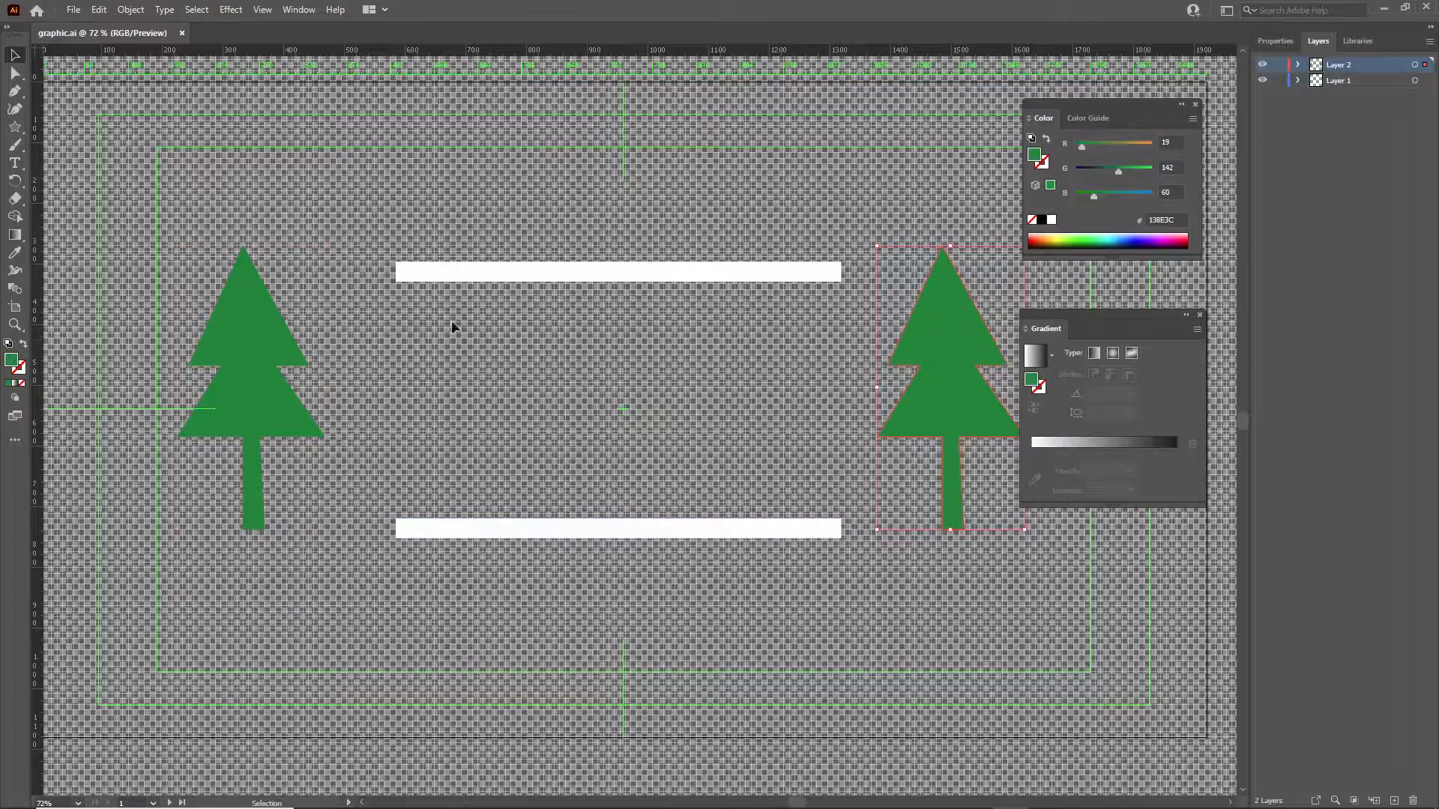
{"action": "left_click", "coordinate": [275, 340]}
{"action": "left_click", "coordinate": [668, 273]}
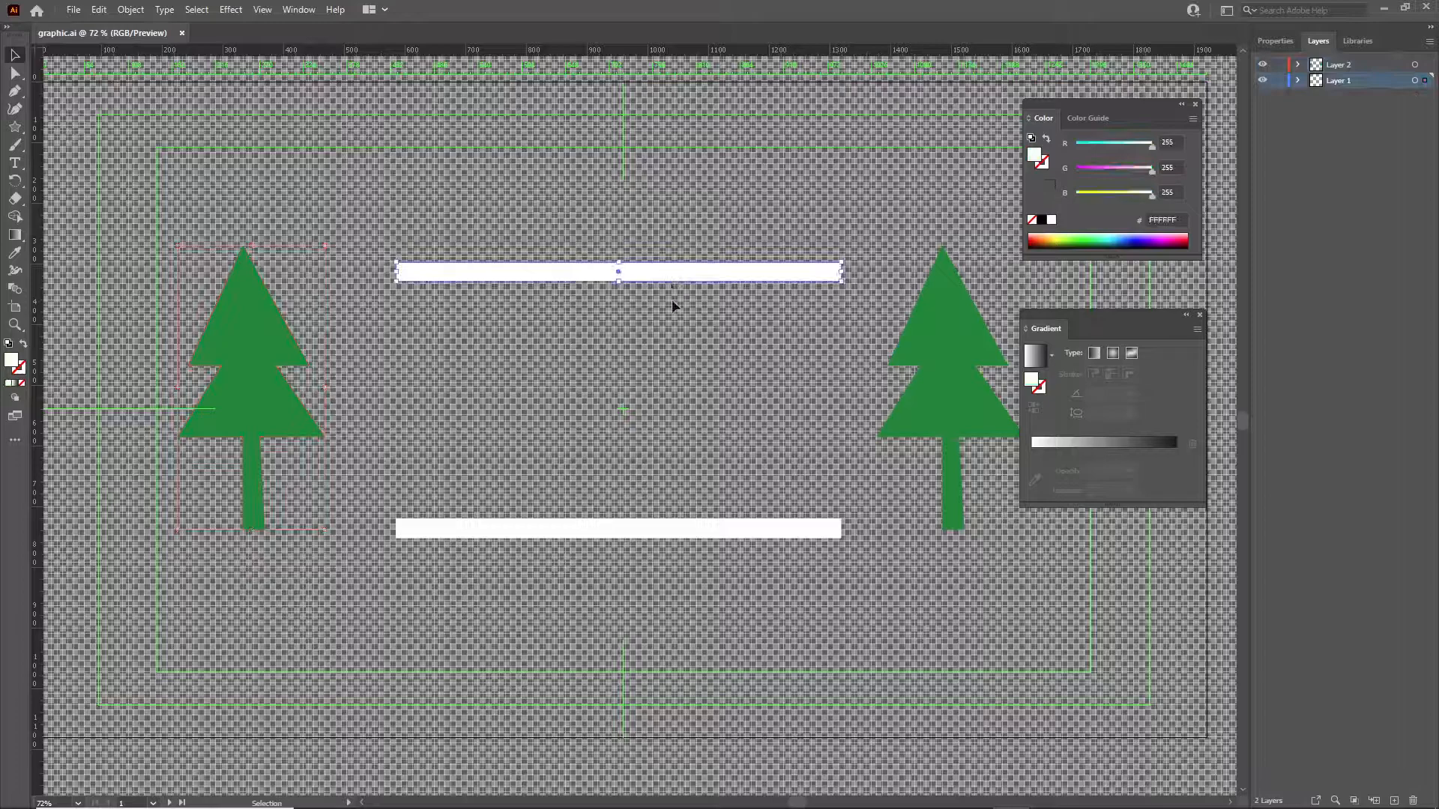
Try a dark green fill on the lower white bar, and undo the colour change.
{"action": "left_click", "coordinate": [663, 529]}
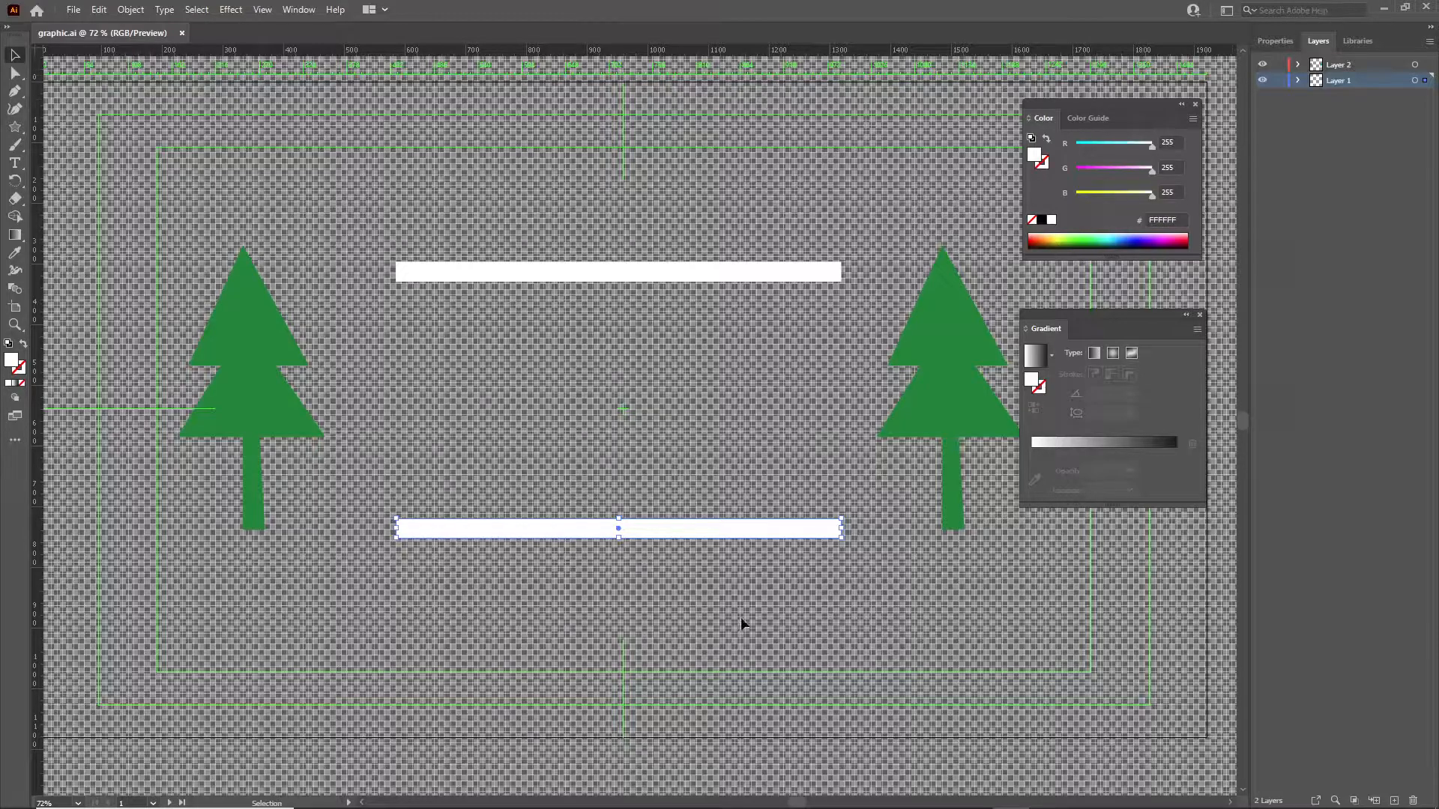
{"action": "left_click", "coordinate": [1078, 239]}
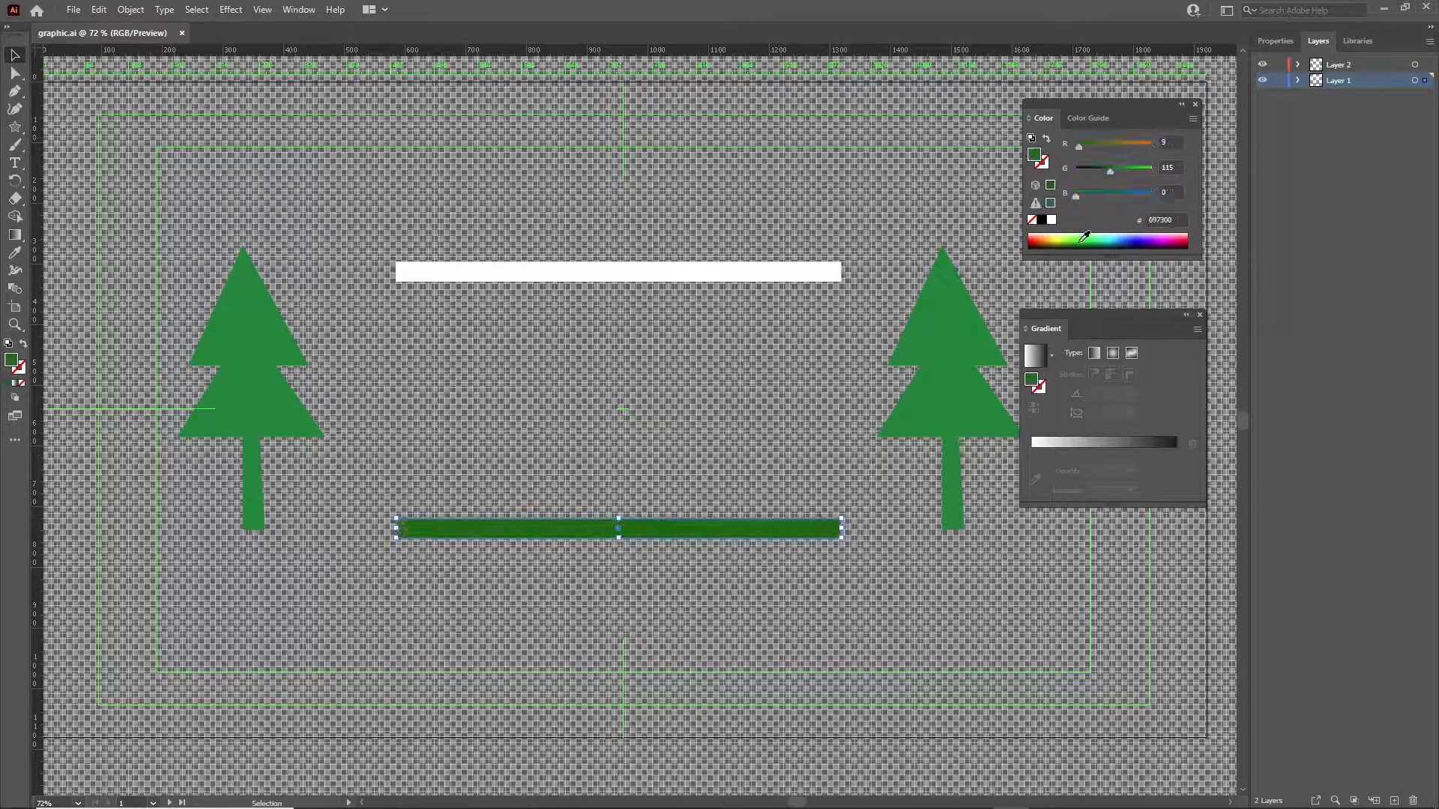
{"action": "key", "text": "ctrl+z"}
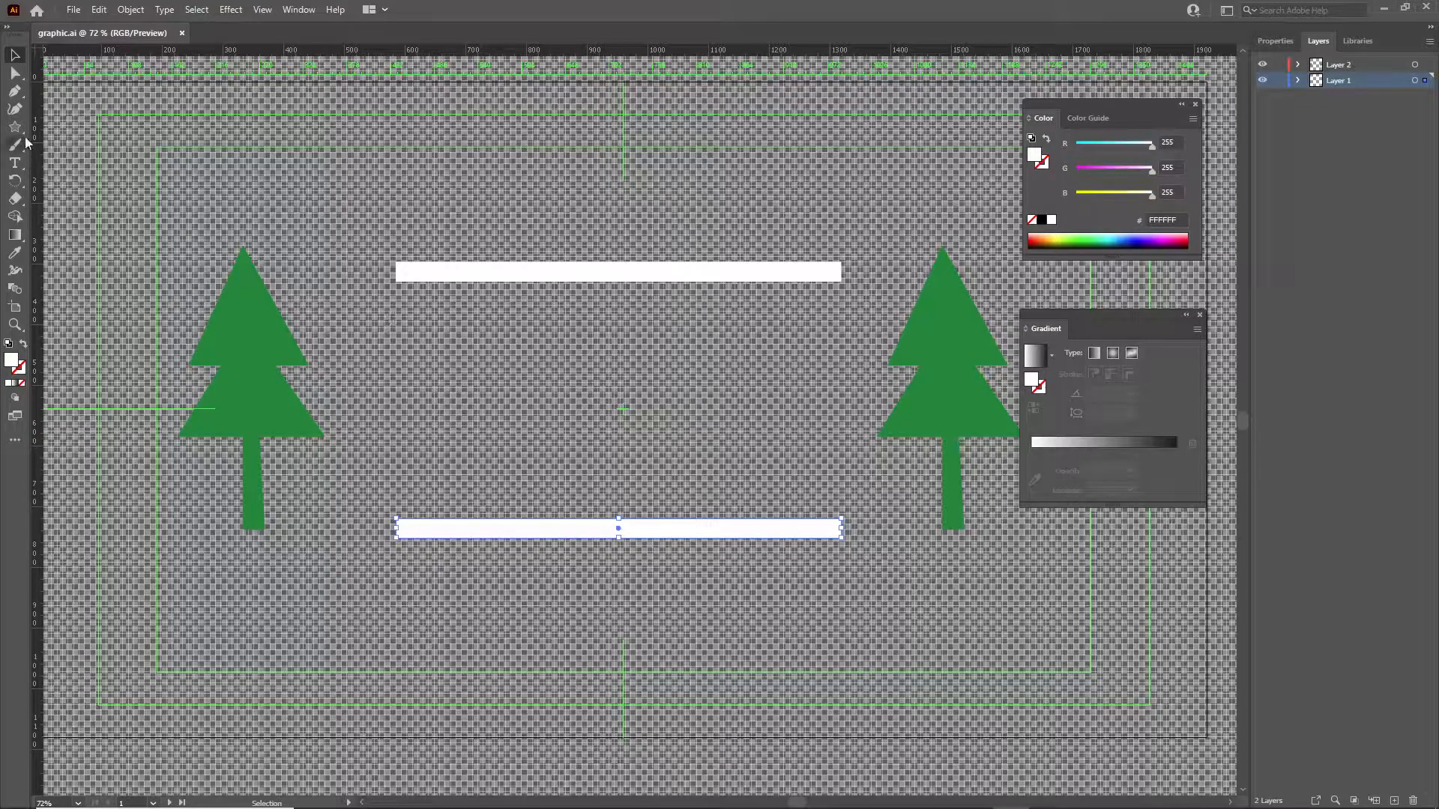
Try adjusting the lower-left corner point of the upper white bar with the Direct Selection tool, and deselect the bar.
{"action": "left_click", "coordinate": [14, 75]}
{"action": "left_click", "coordinate": [345, 201]}
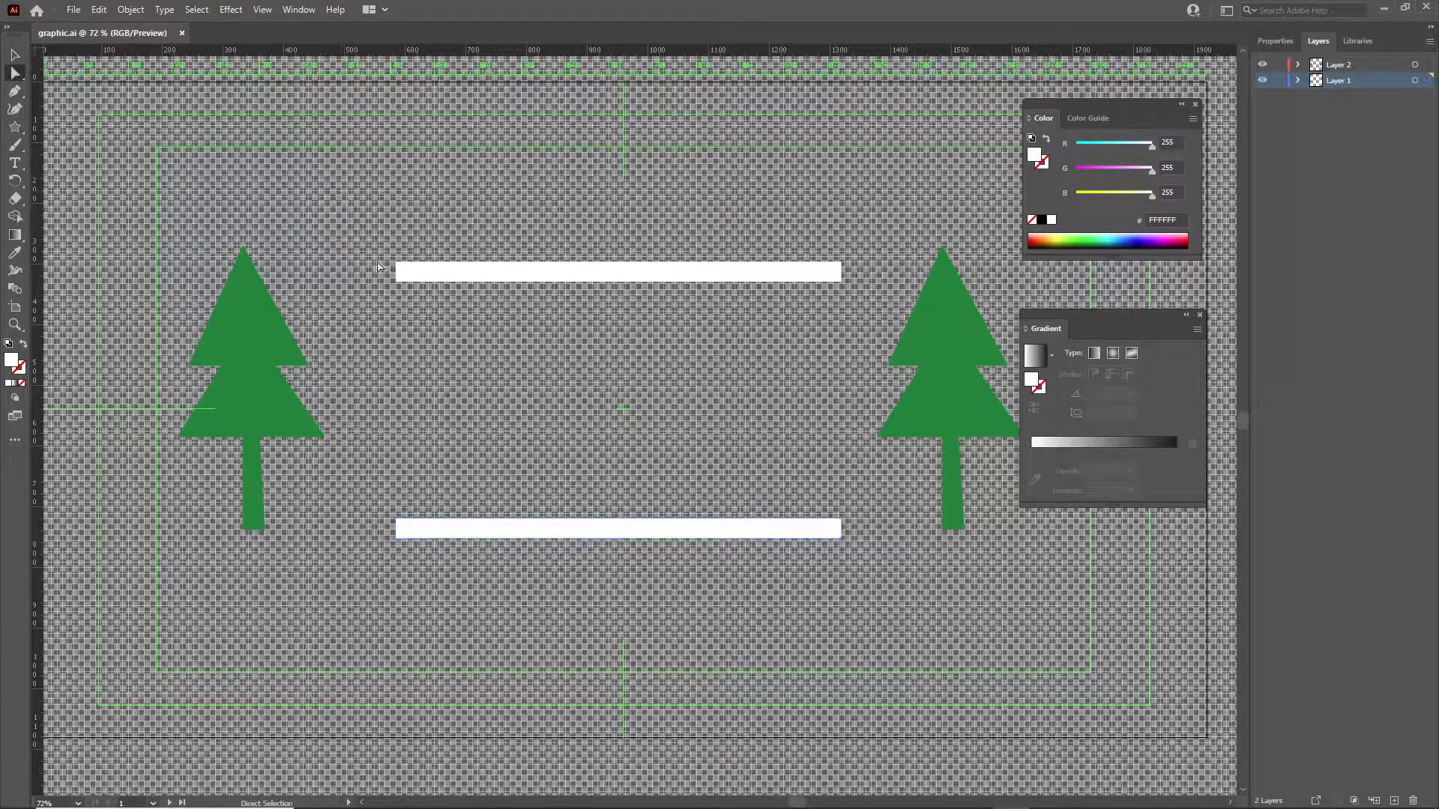
{"action": "left_click", "coordinate": [397, 283]}
{"action": "mouse_move", "coordinate": [395, 283]}
{"action": "left_mouse_down"}
{"action": "mouse_move", "coordinate": [397, 270]}
{"action": "mouse_move", "coordinate": [395, 282]}
{"action": "left_mouse_up"}
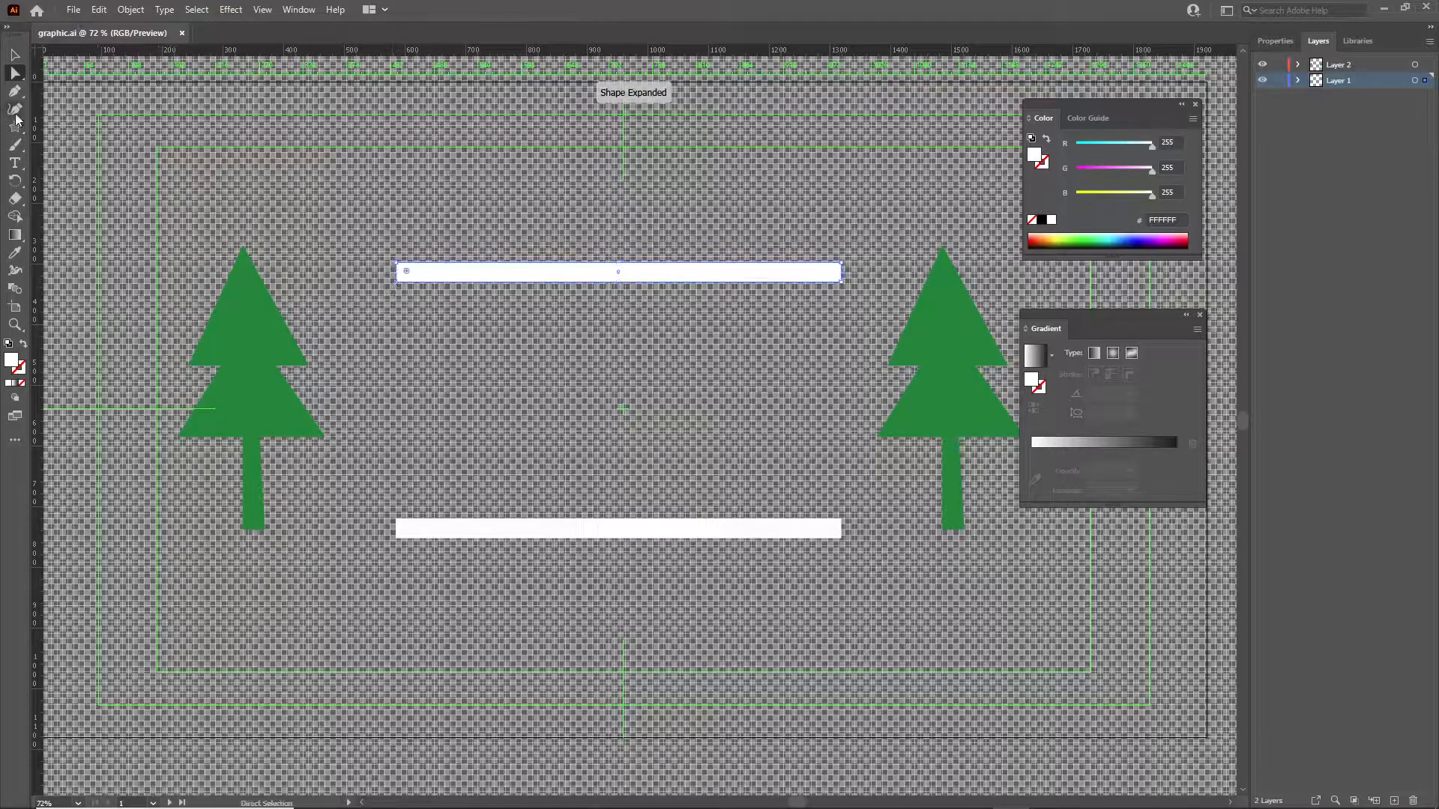
{"action": "key", "text": "ctrl+shift+a"}
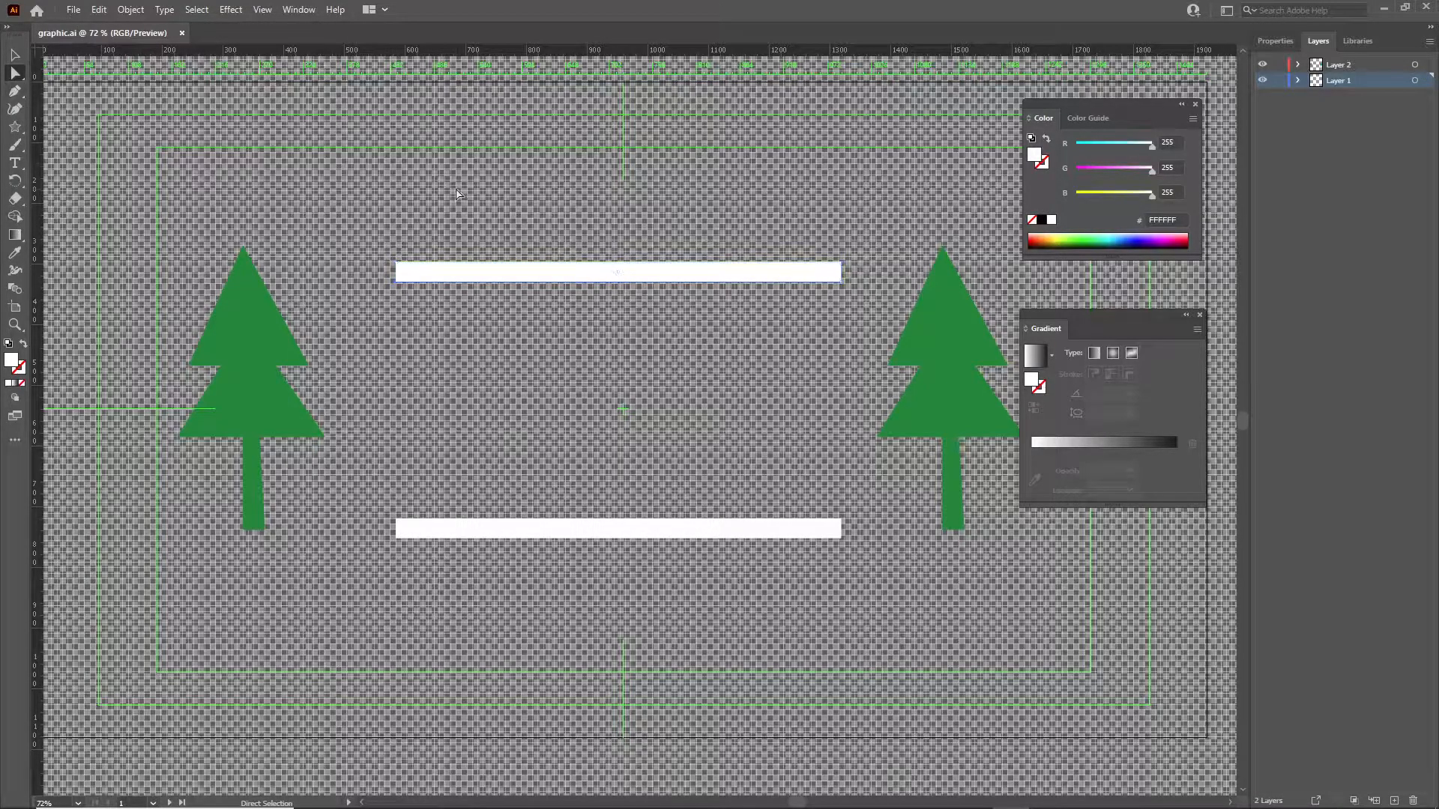
Draw a slanted, closed four-sided white bar above the upper bar with the Pen tool.
{"action": "left_click", "coordinate": [17, 93]}
{"action": "left_click", "coordinate": [368, 163]}
{"action": "left_click", "coordinate": [561, 111]}
{"action": "left_click", "coordinate": [572, 137]}
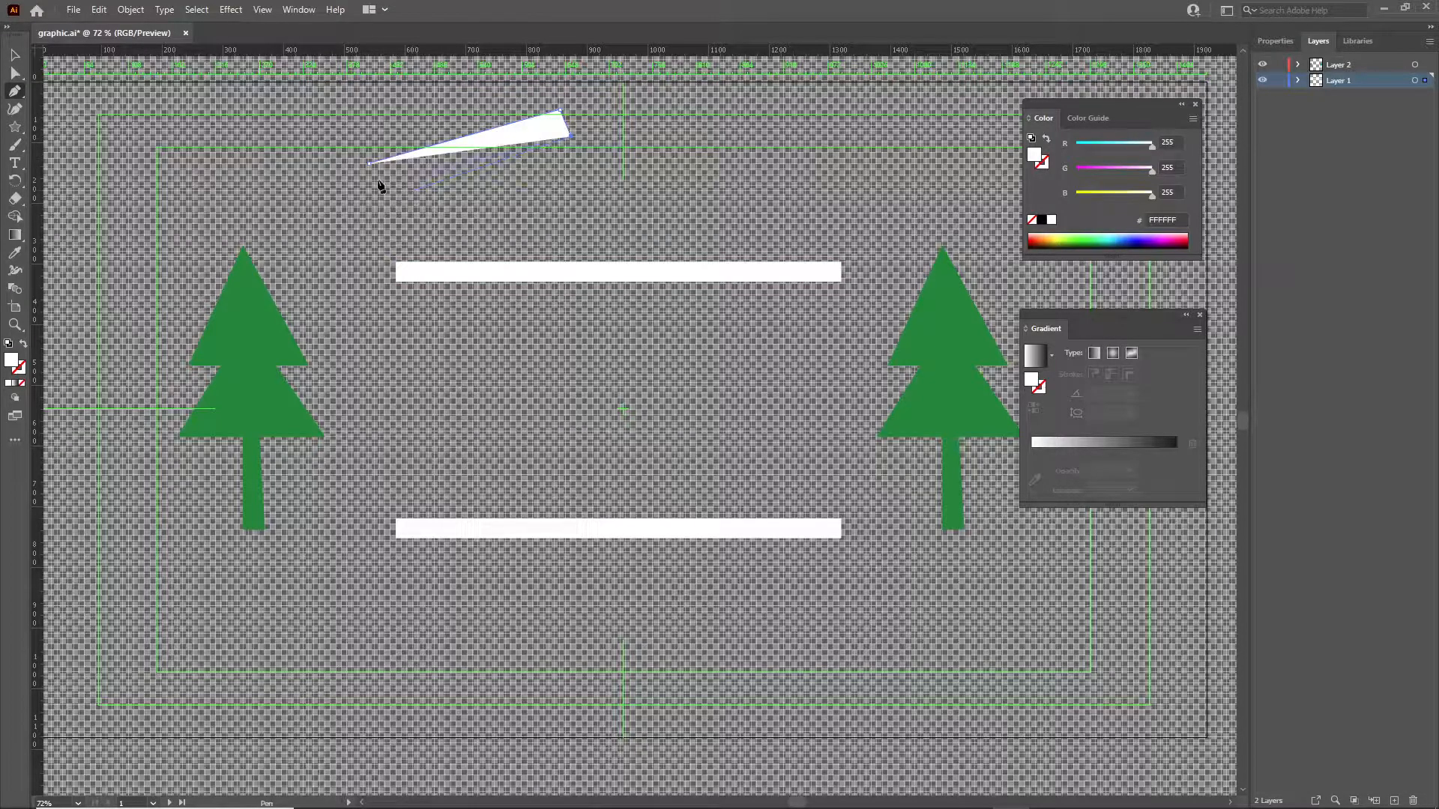
{"action": "left_click", "coordinate": [373, 178]}
{"action": "left_click", "coordinate": [369, 163]}
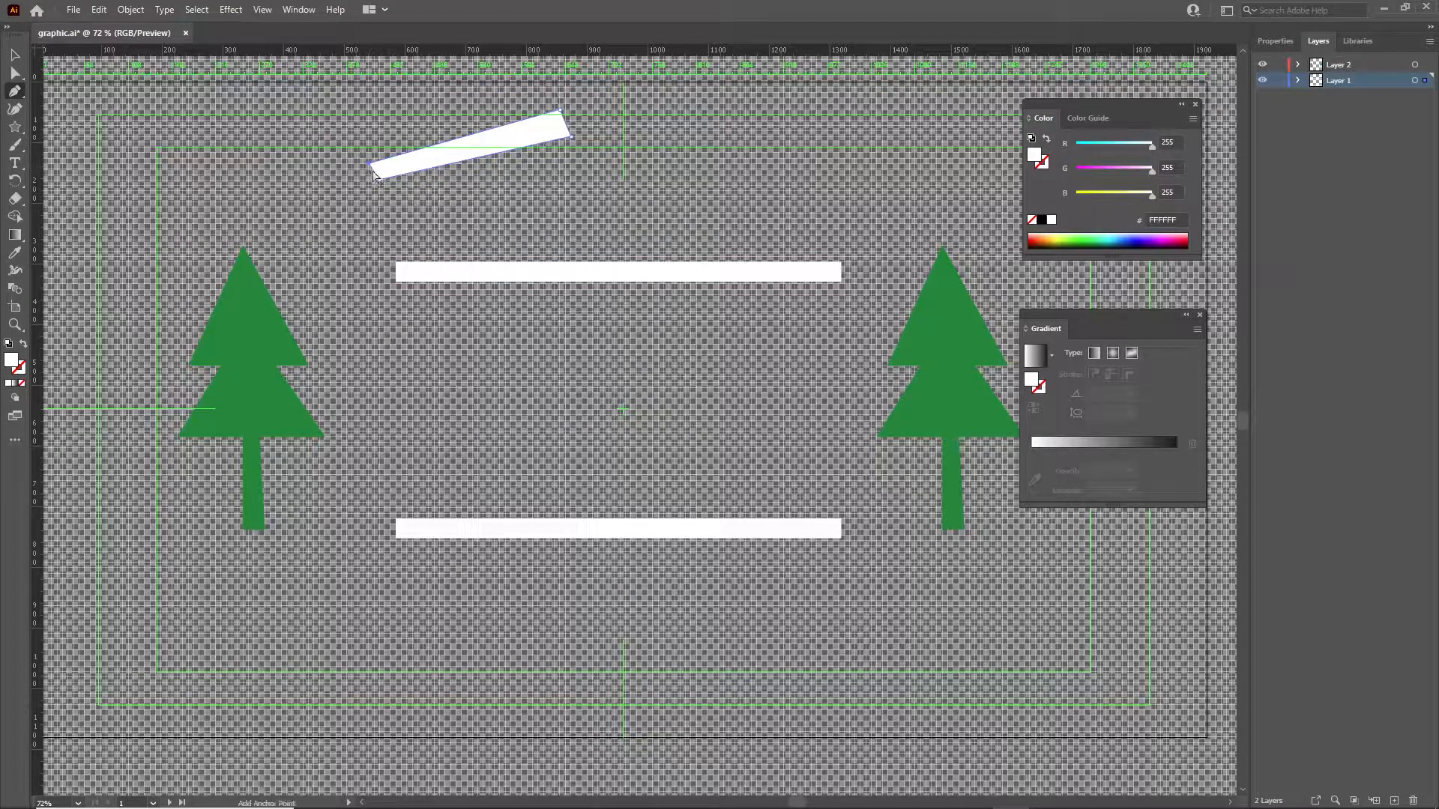
Undo the slanted Pen tool shape point by point until it is completely removed.
{"action": "key", "text": "ctrl+z"}
{"action": "key", "text": "ctrl+z"}
{"action": "key", "text": "ctrl+z"}
{"action": "key", "text": "ctrl+z"}
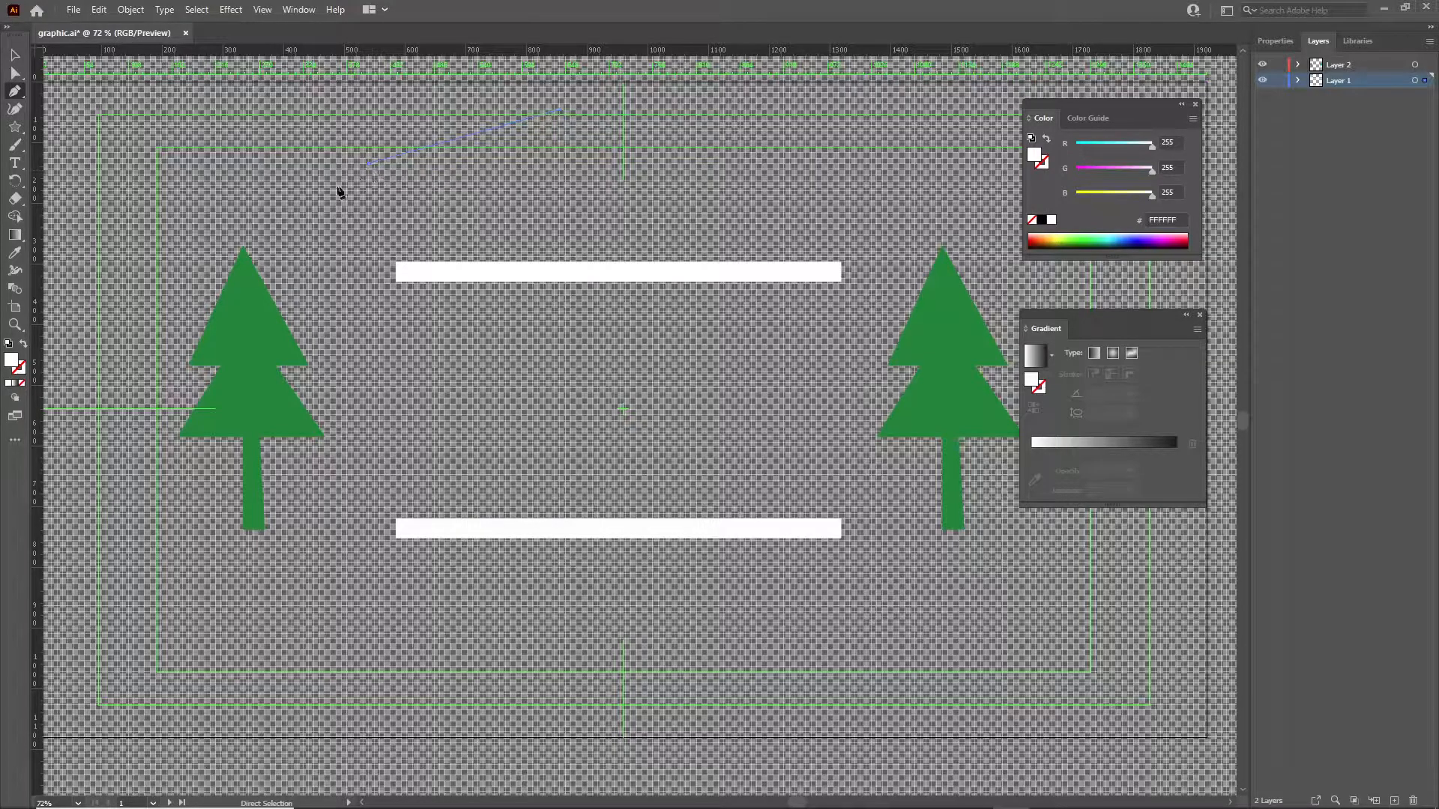
{"action": "key", "text": "ctrl+z"}
{"action": "key", "text": "Escape"}
{"action": "key", "text": "ctrl+z"}
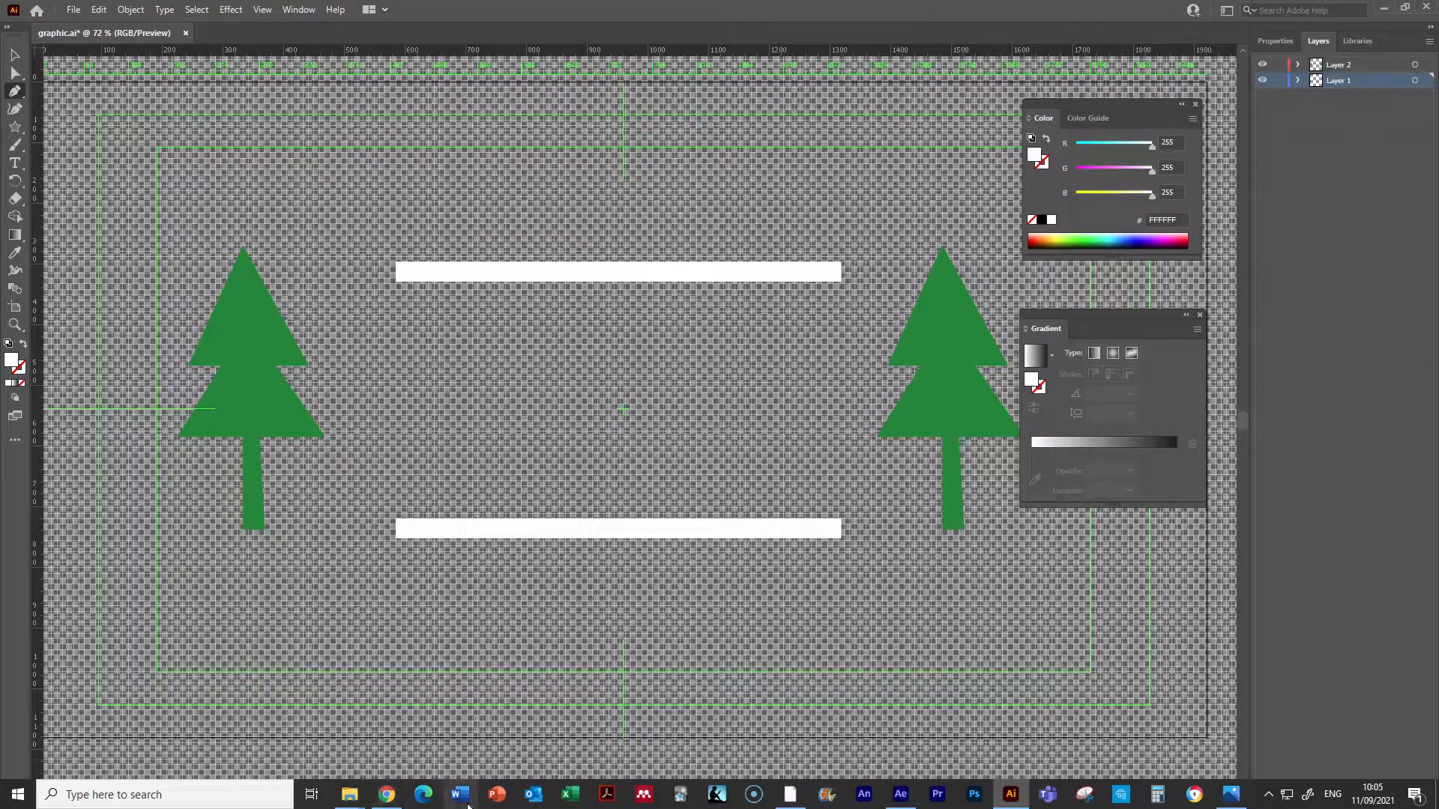
Switch to Photos and view the forest background image download.jpg.
{"action": "left_click", "coordinate": [1231, 796]}
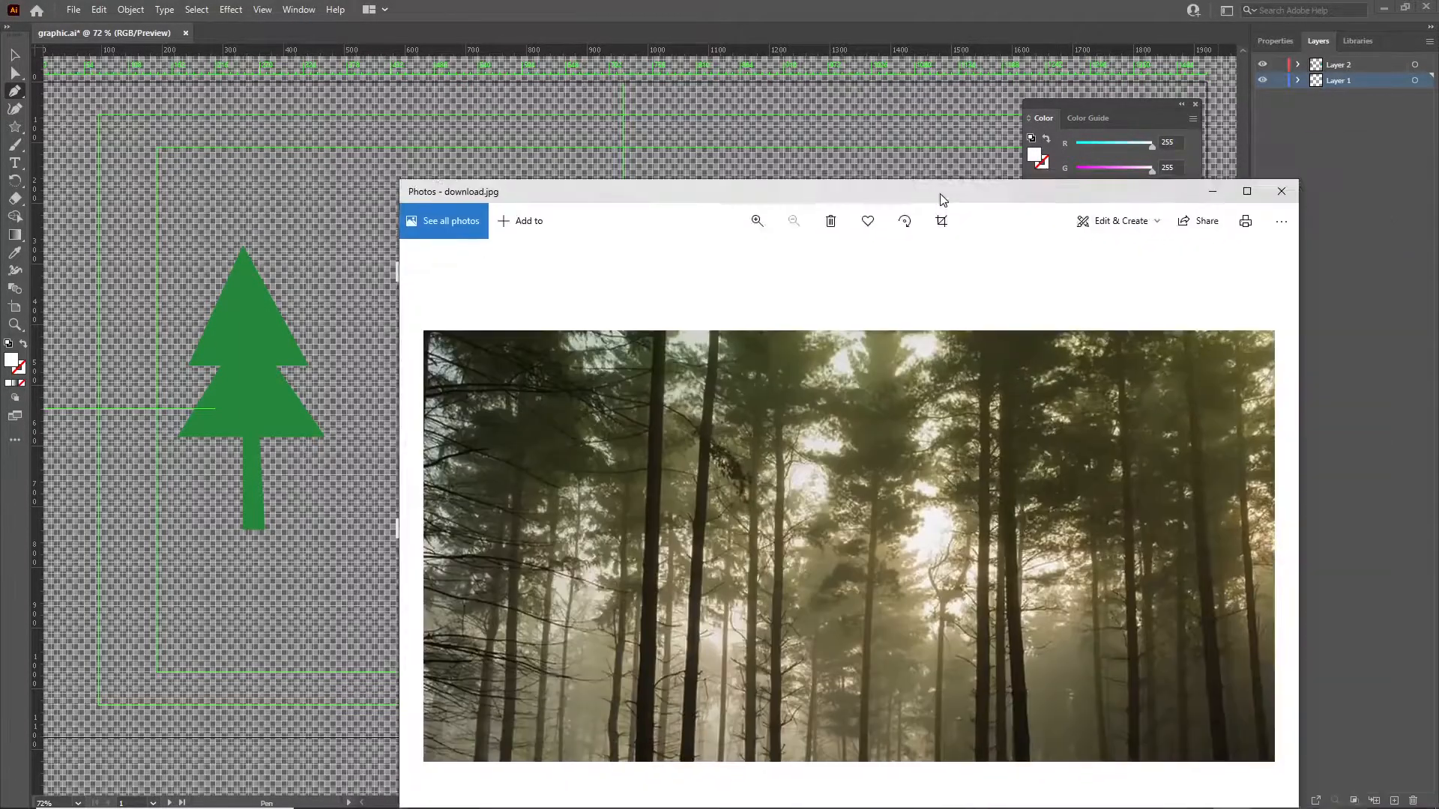
{"action": "left_click_drag", "start_coordinate": [940, 194], "coordinate": [777, 96]}
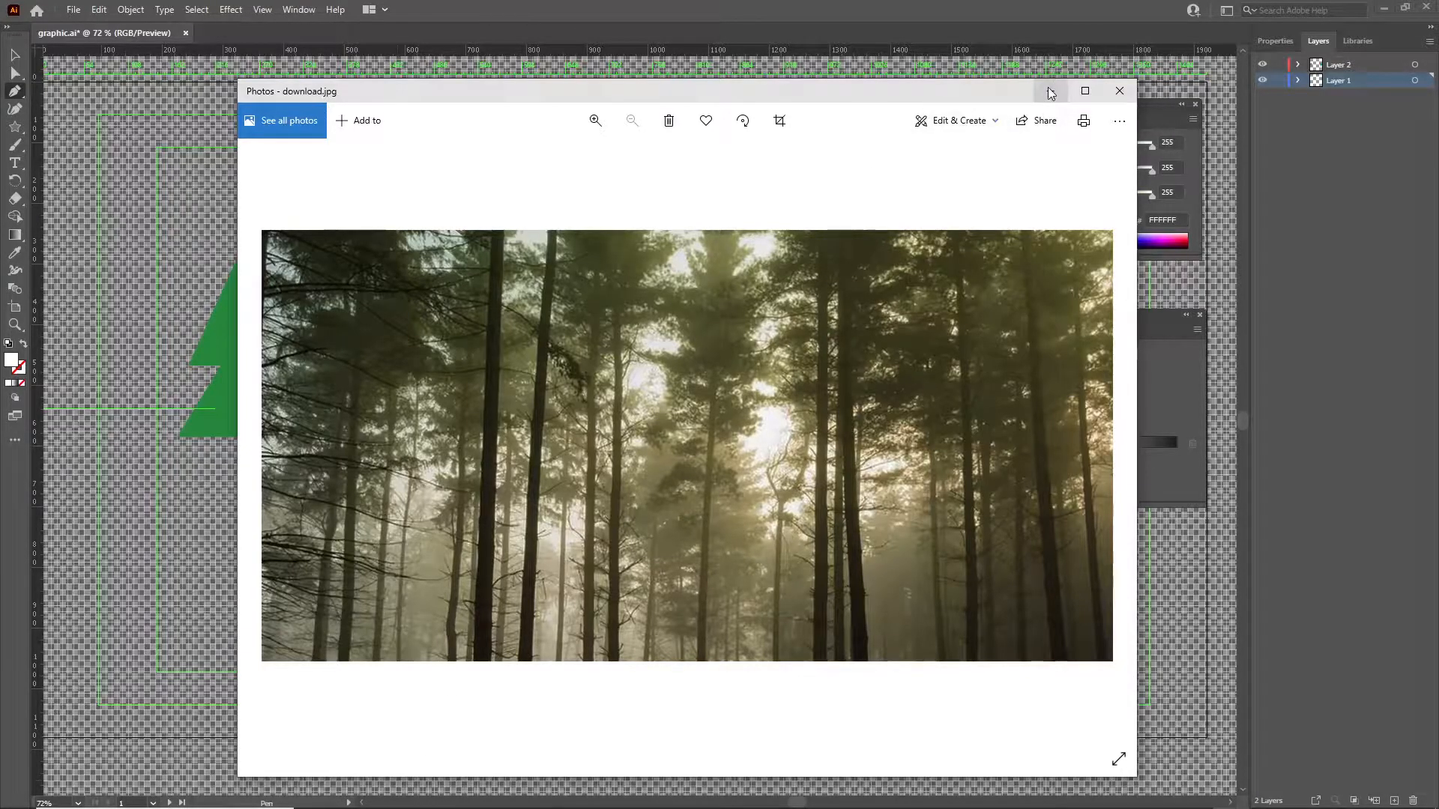
Switch to After Effects and start a new project, saving the changes to the open Enchanted Forest project.
{"action": "mouse_move", "coordinate": [935, 807]}
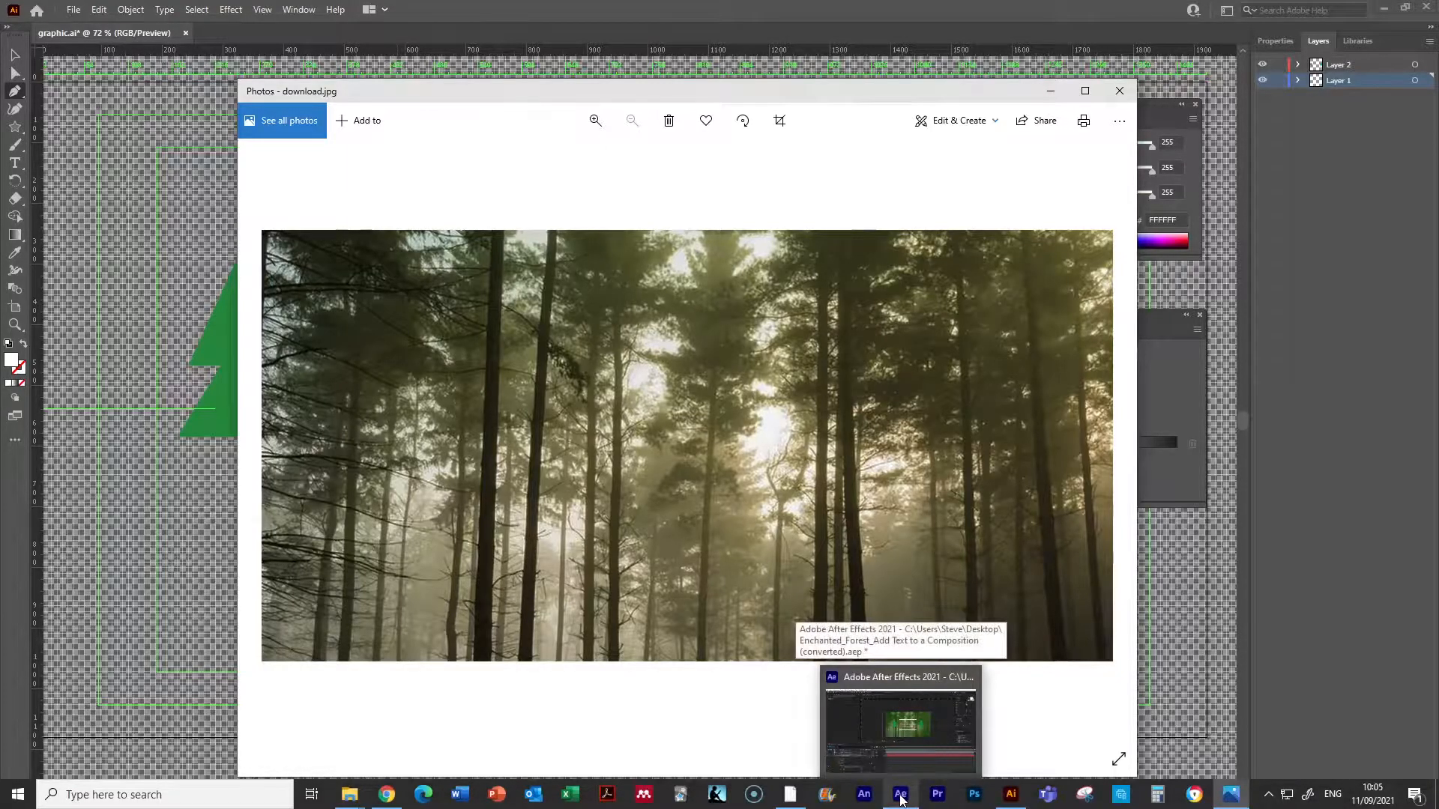
{"action": "left_click", "coordinate": [901, 801]}
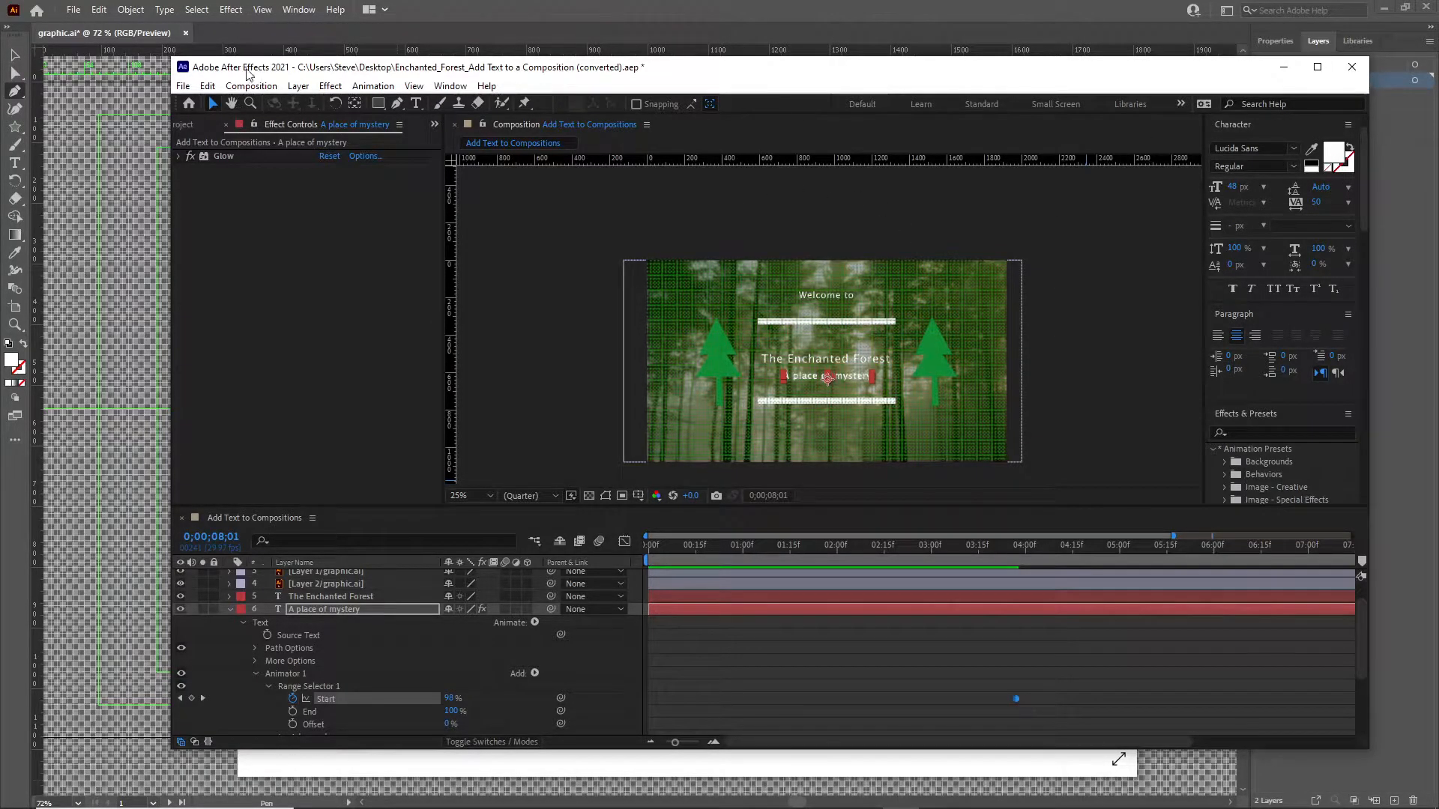
{"action": "left_click", "coordinate": [183, 87]}
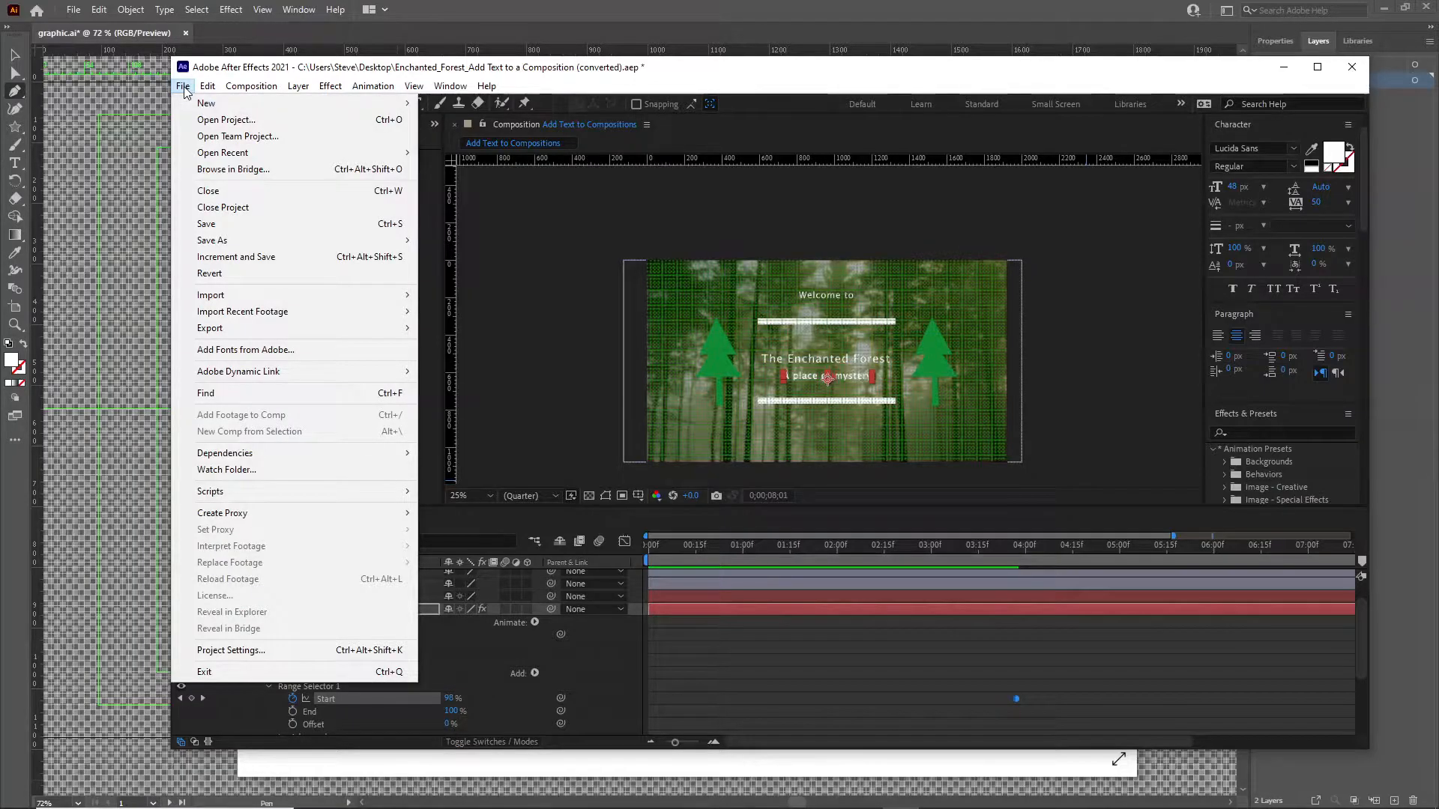
{"action": "left_click", "coordinate": [414, 85]}
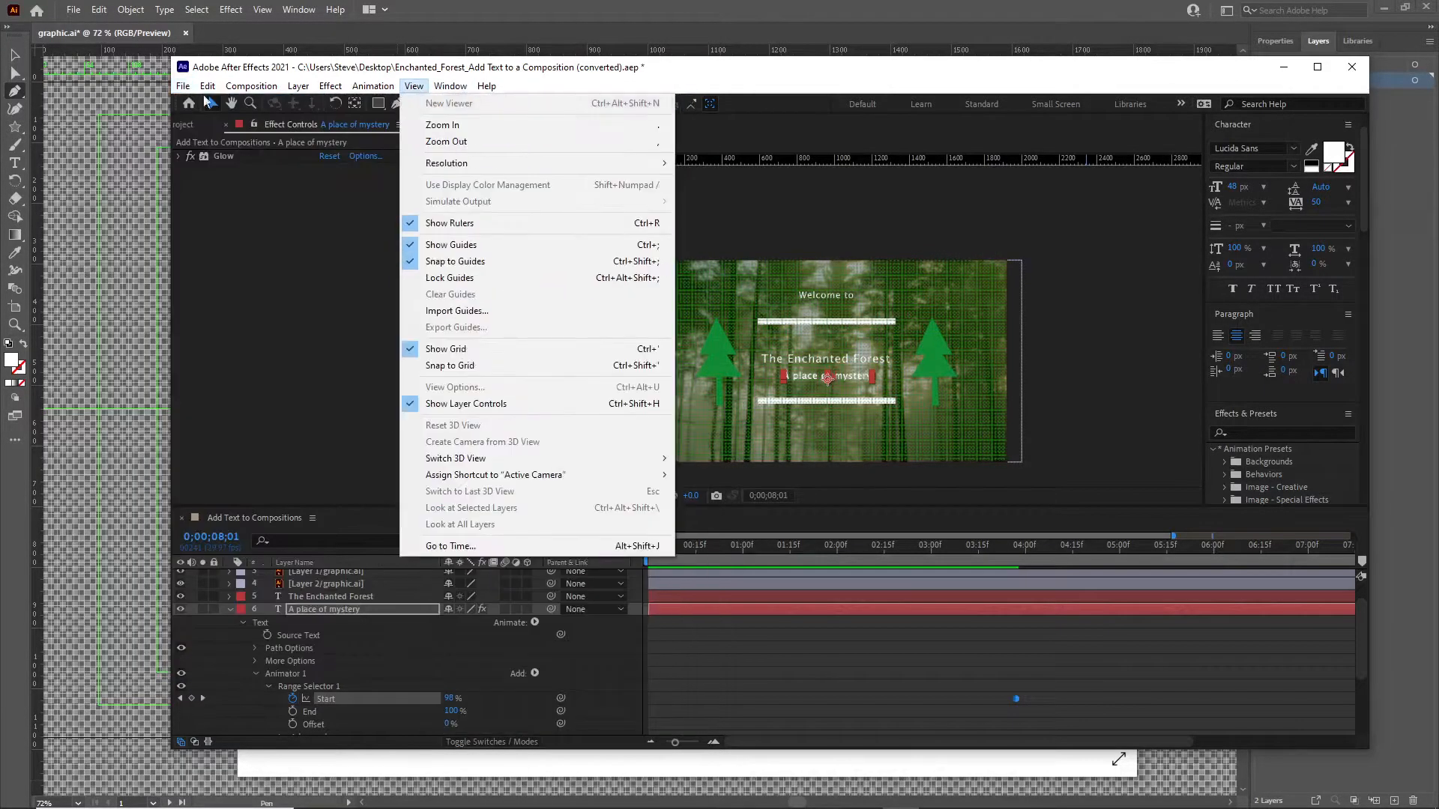
{"action": "mouse_move", "coordinate": [452, 88]}
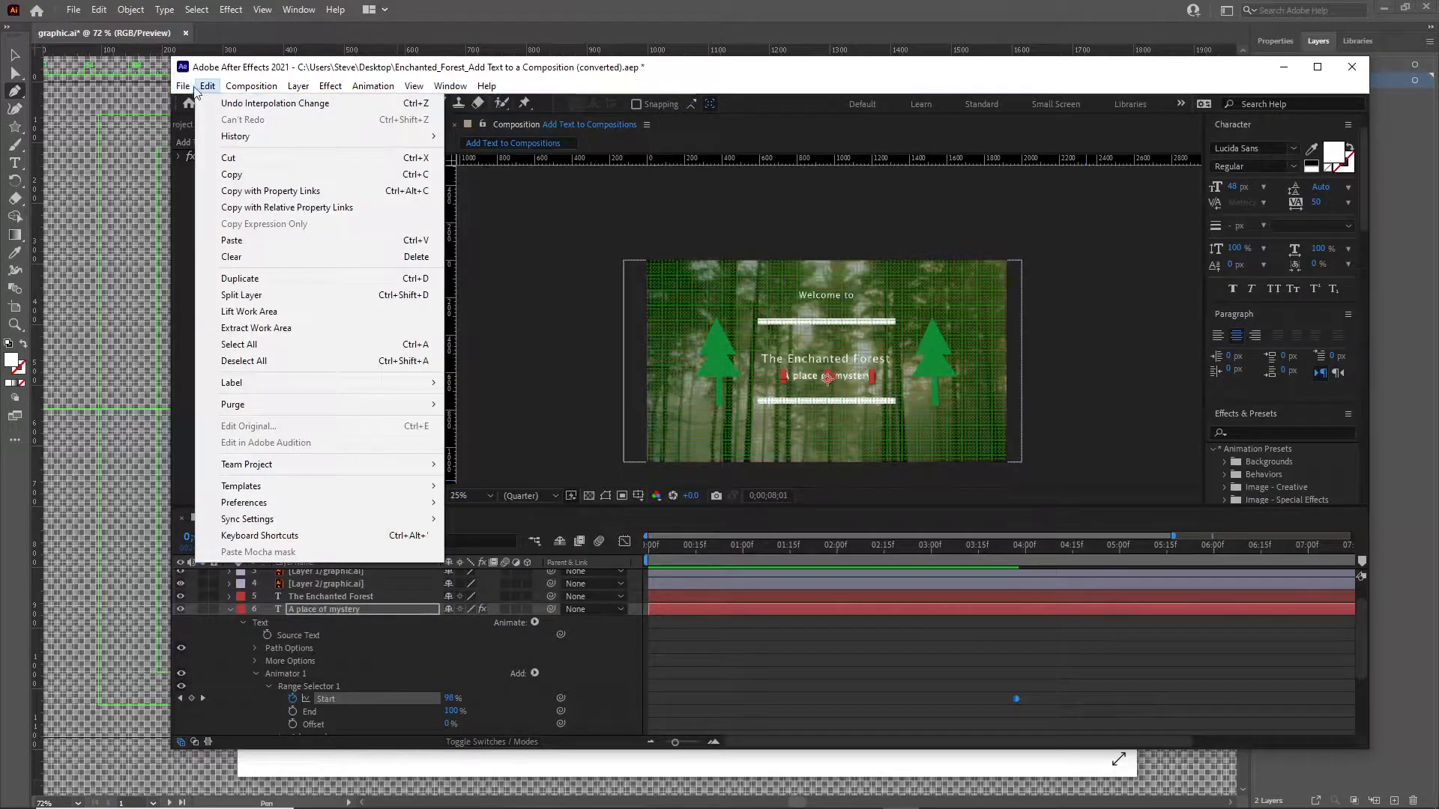
{"action": "mouse_move", "coordinate": [247, 107]}
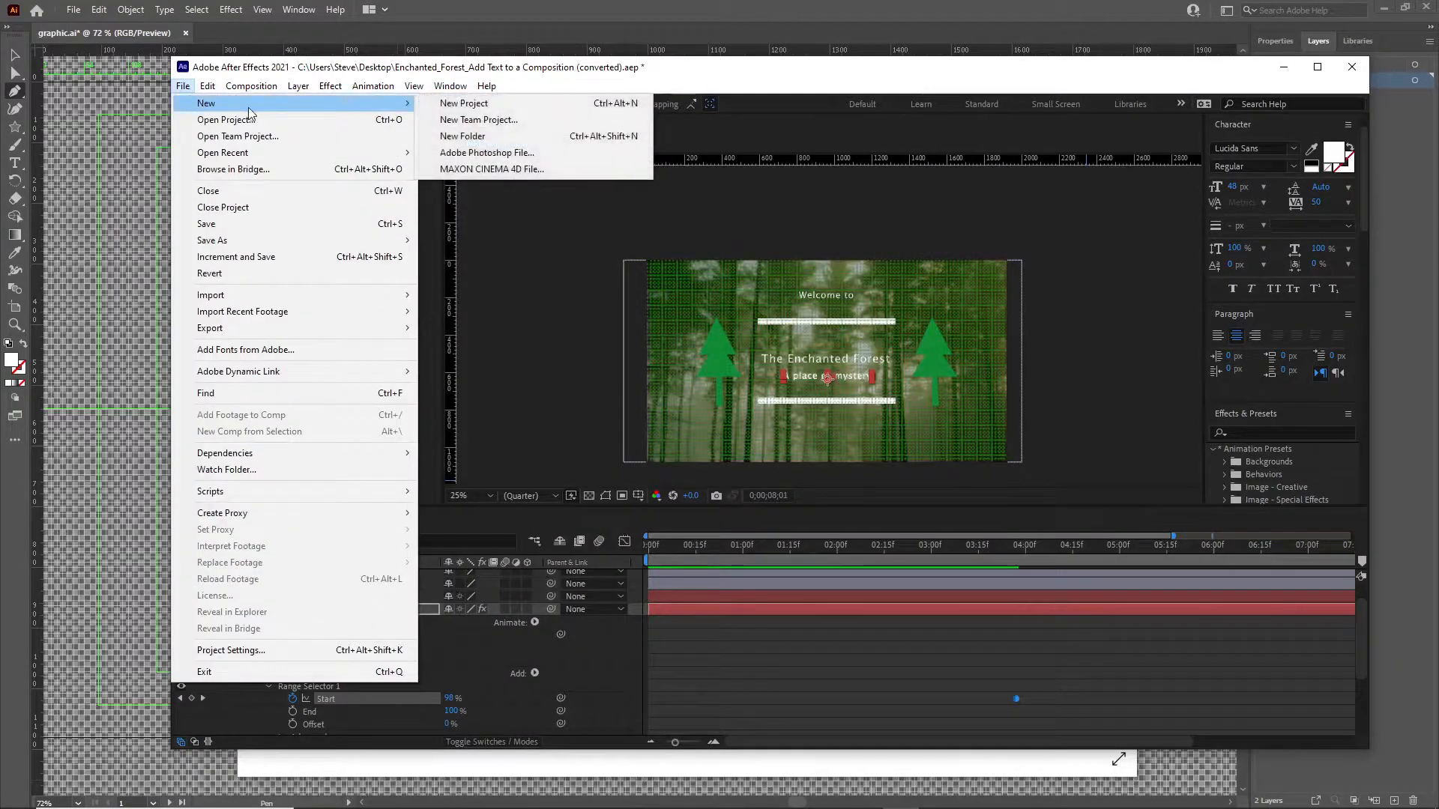
{"action": "left_click", "coordinate": [447, 103]}
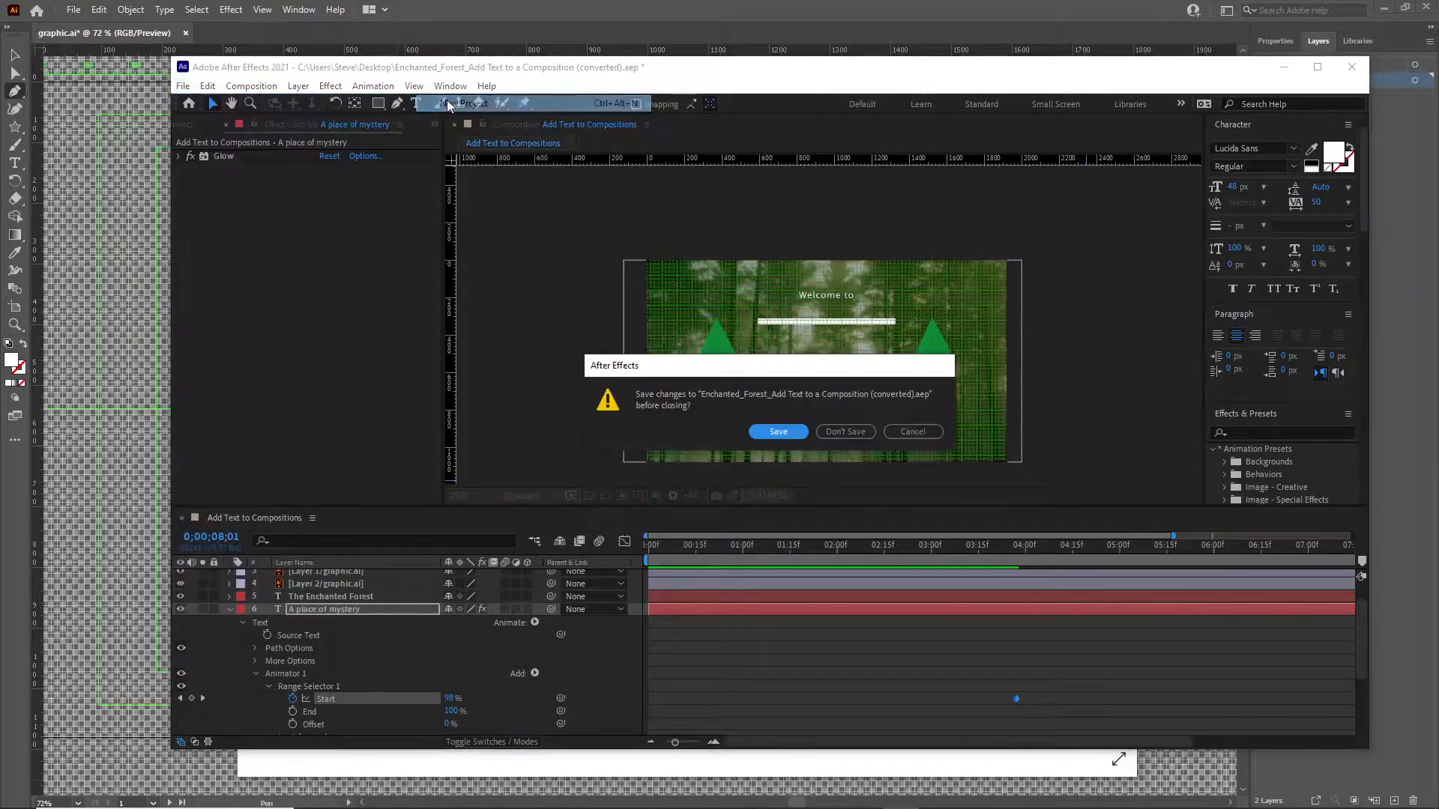
{"action": "left_click", "coordinate": [780, 431]}
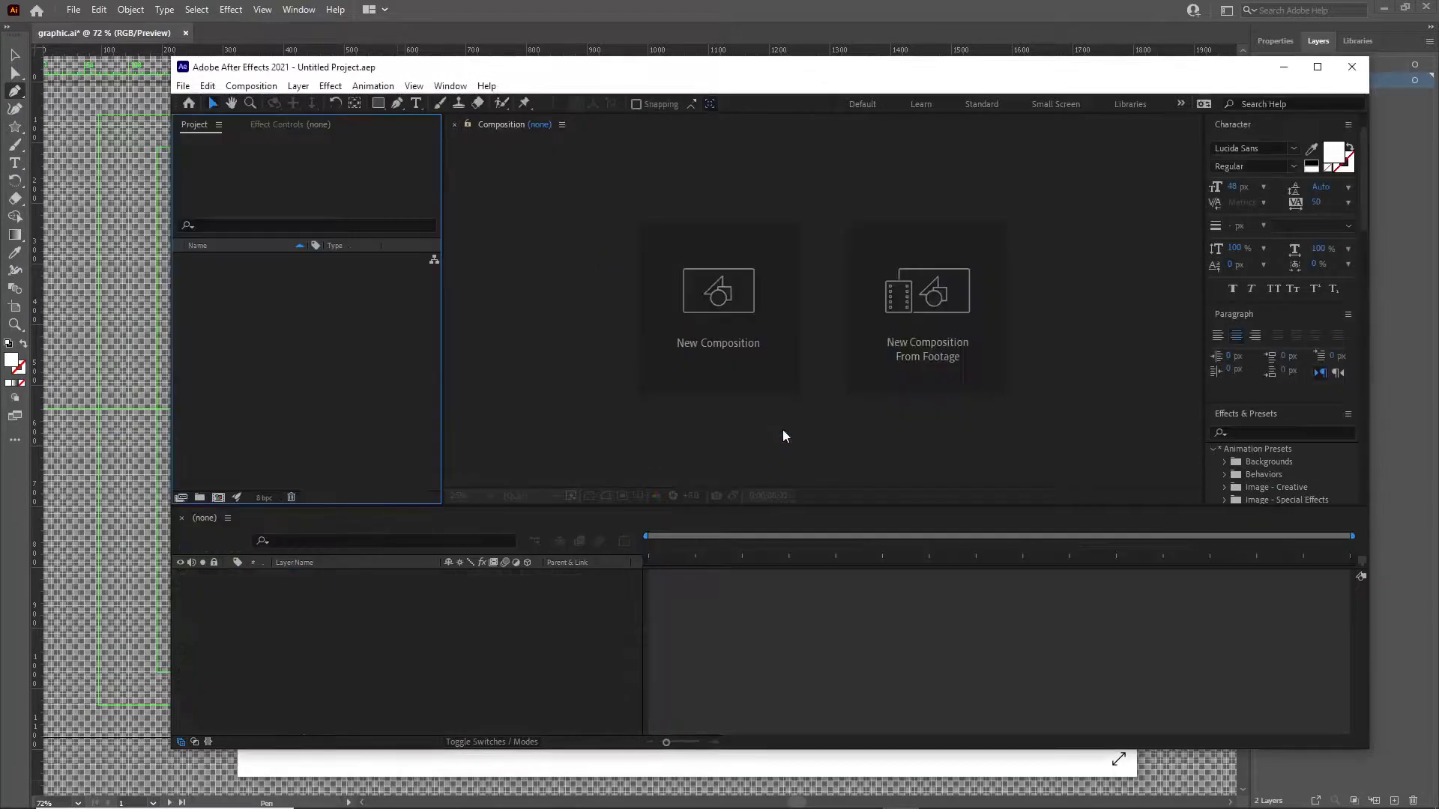
Save the new project on the Desktop as "Title sequence text".
{"action": "left_click_drag", "start_coordinate": [354, 69], "coordinate": [311, 60]}
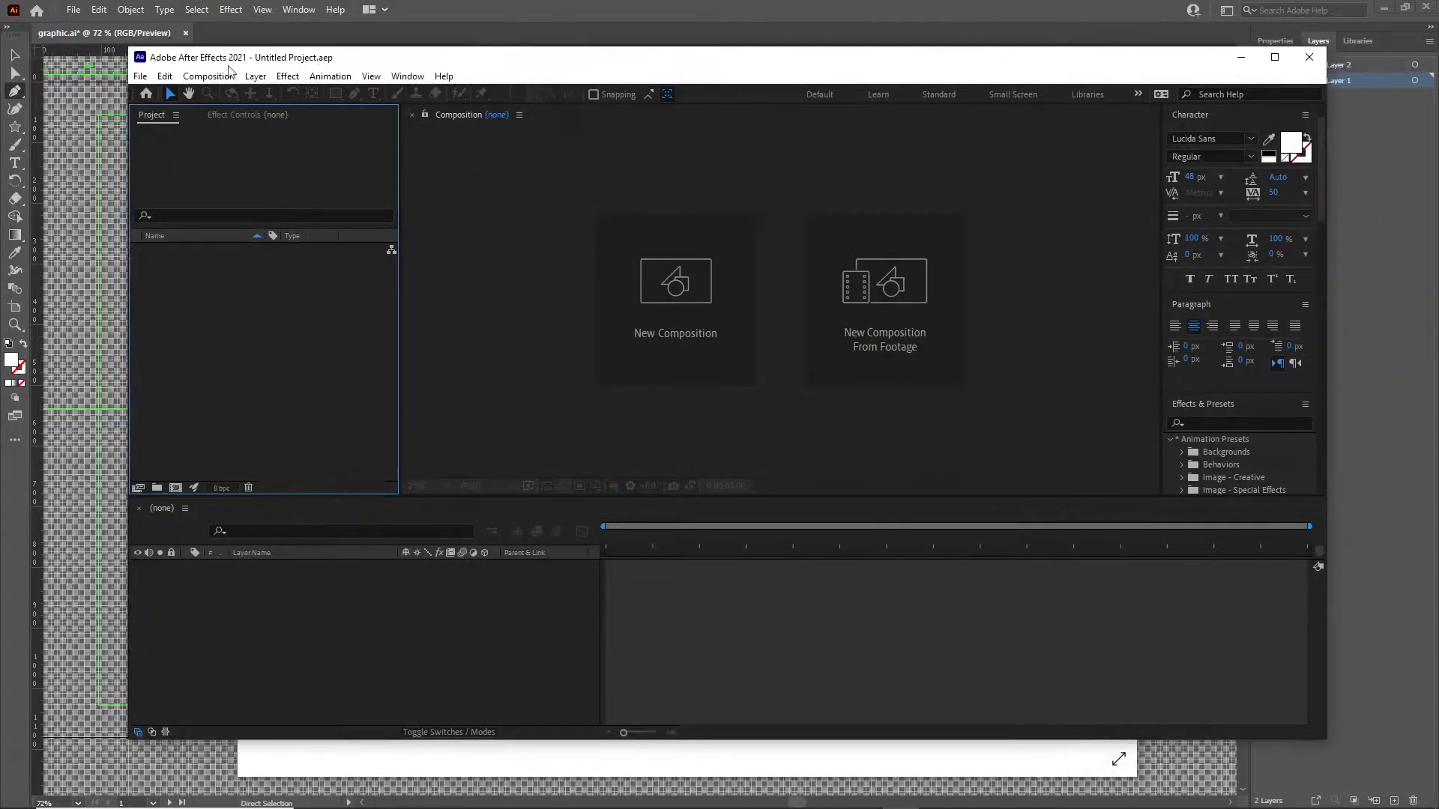
{"action": "left_click", "coordinate": [140, 78]}
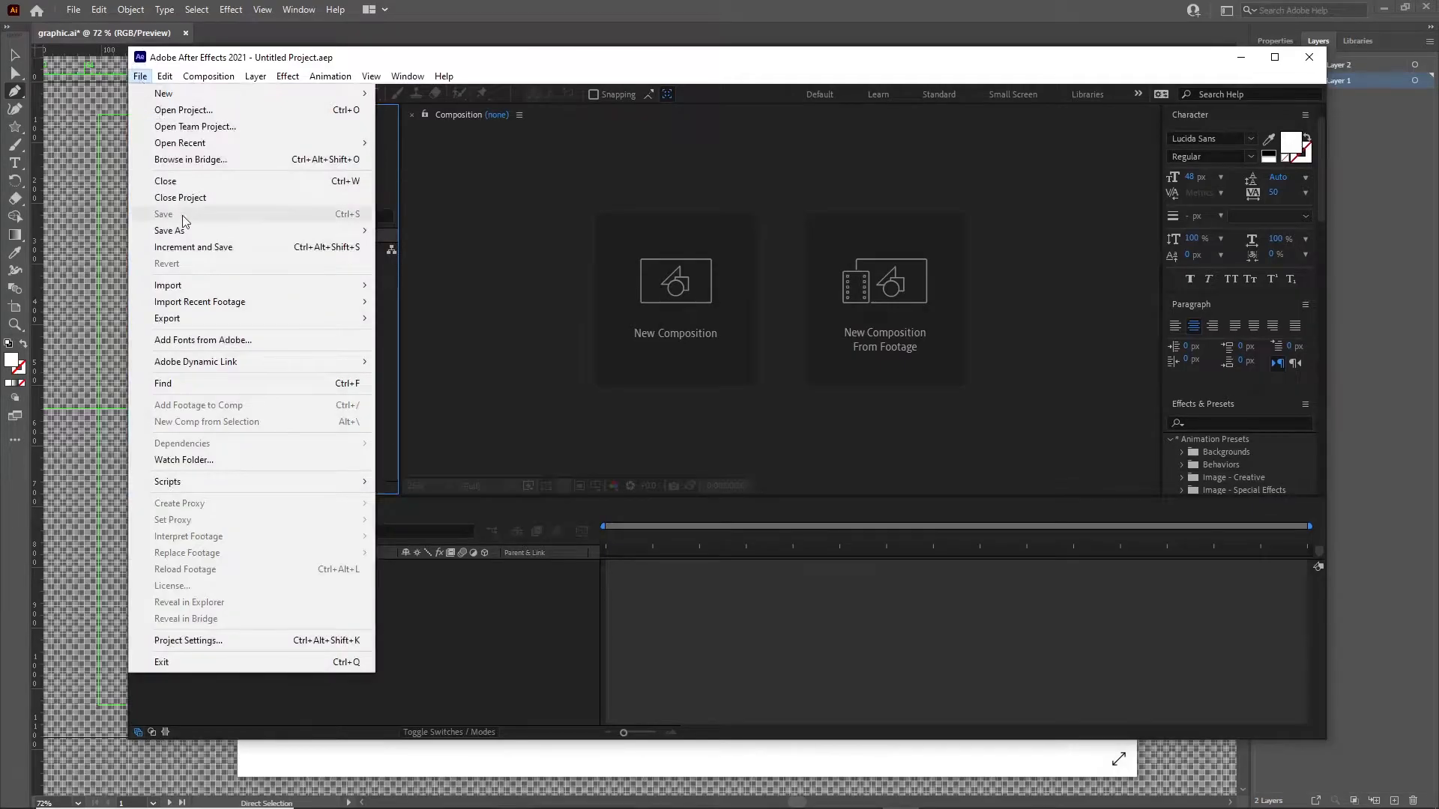
{"action": "mouse_move", "coordinate": [341, 230]}
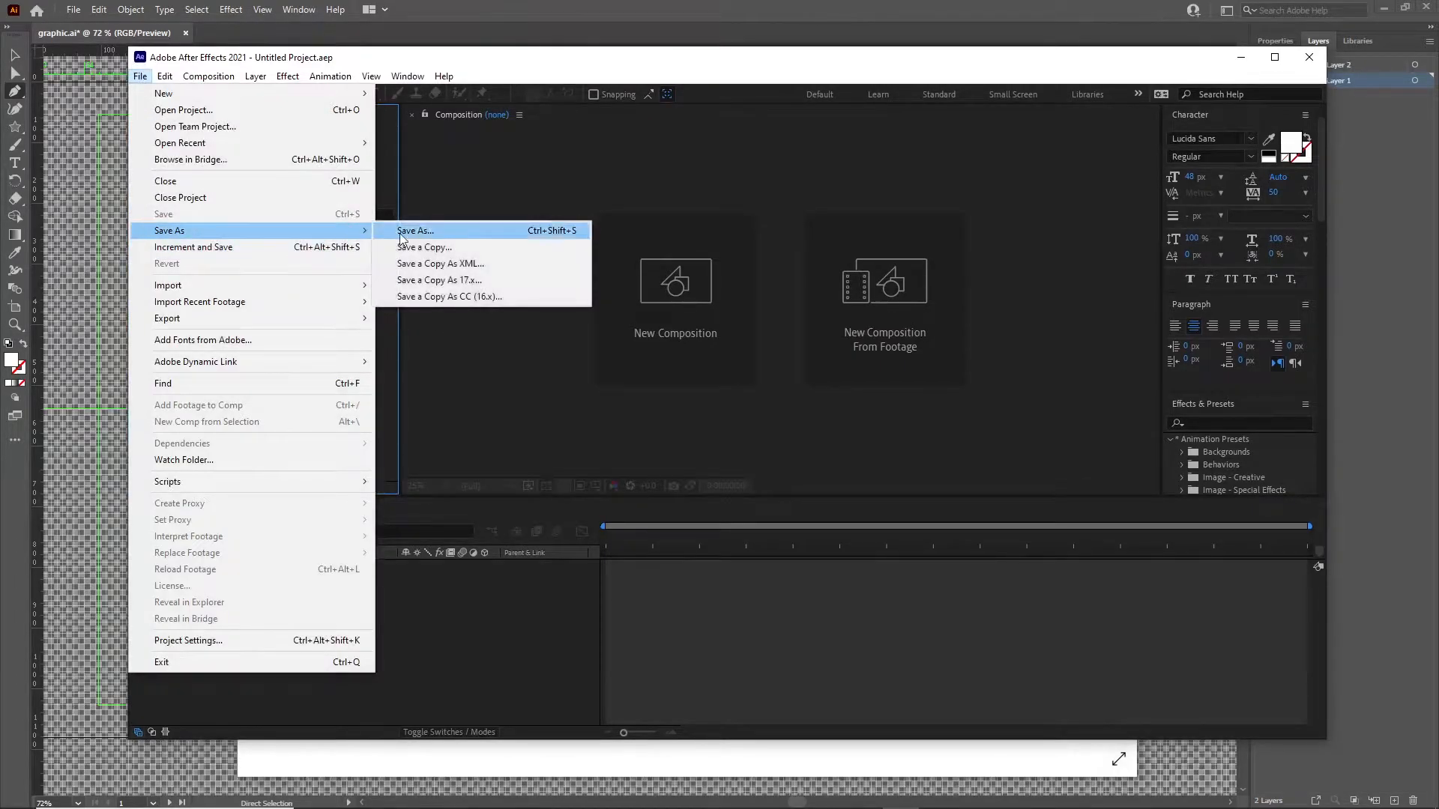
{"action": "left_click", "coordinate": [401, 230]}
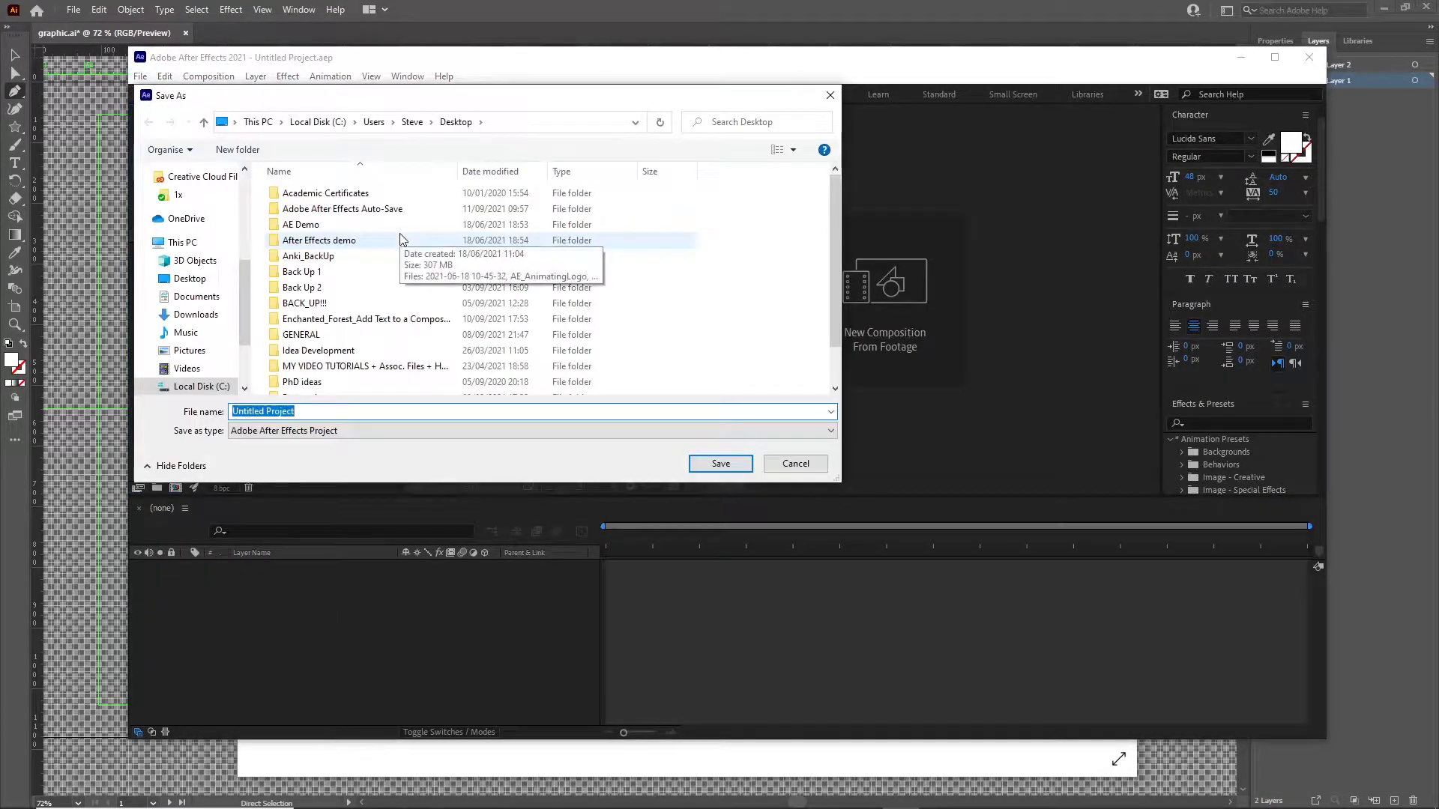
{"action": "type", "text": "Title sequence te"}
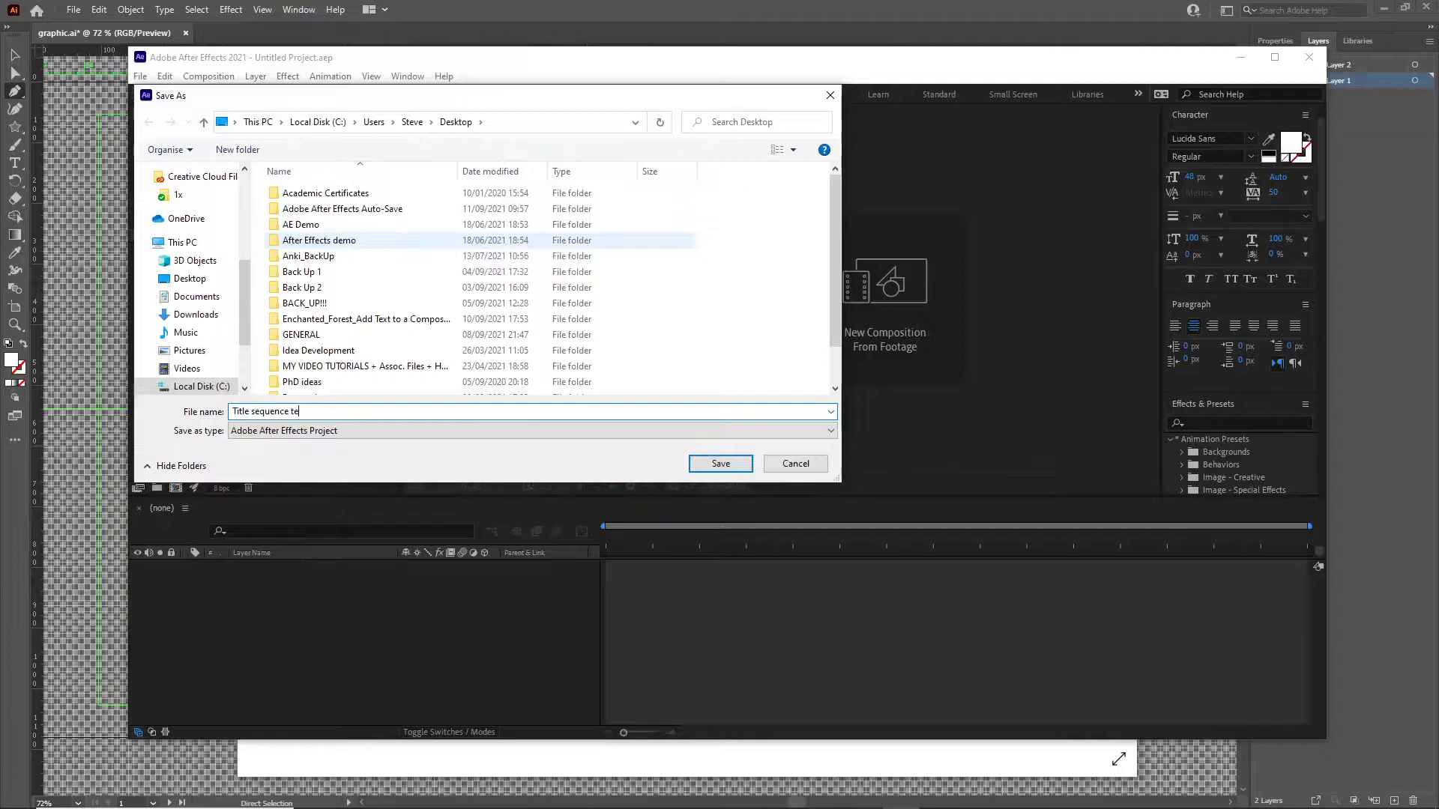
{"action": "type", "text": "xt"}
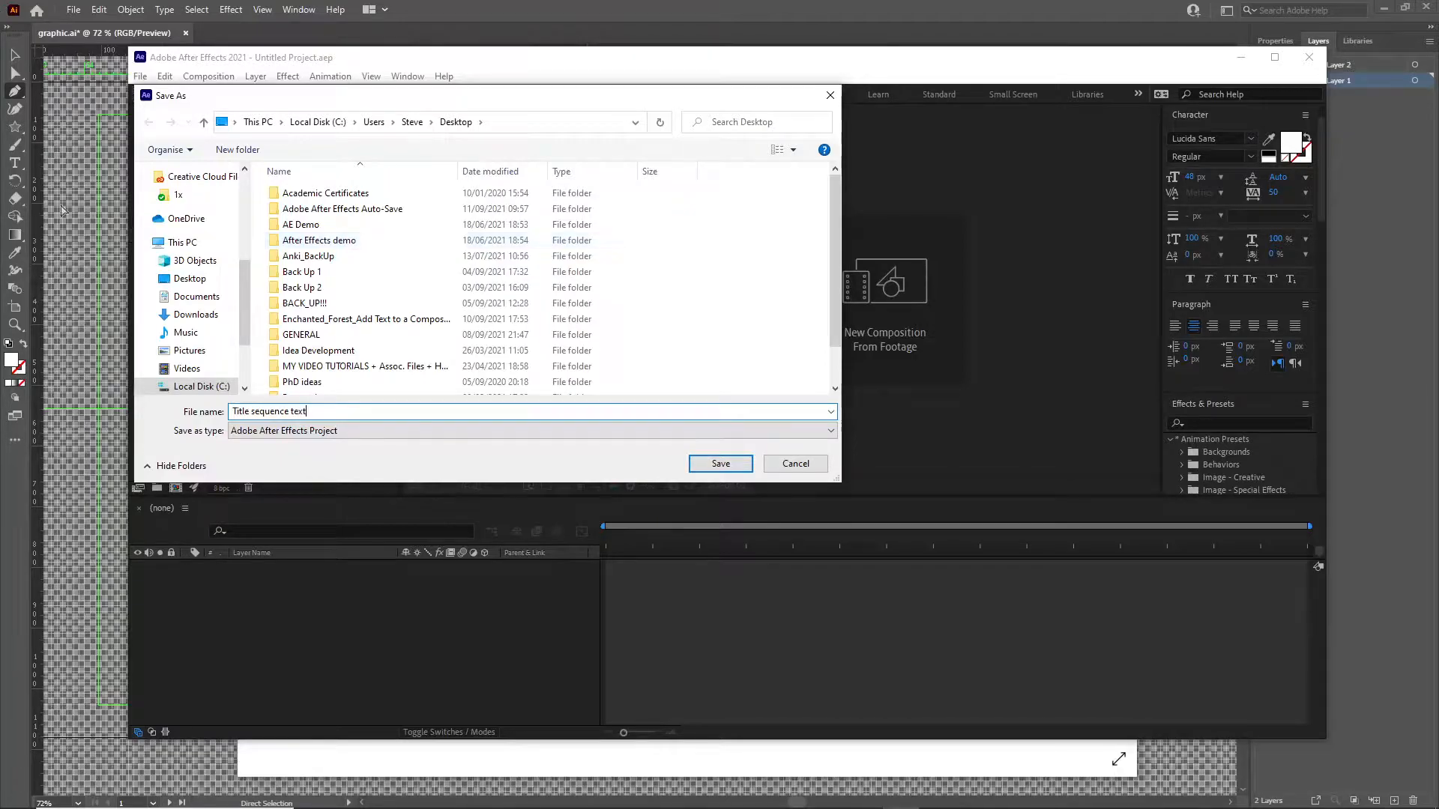
{"action": "left_click", "coordinate": [189, 278]}
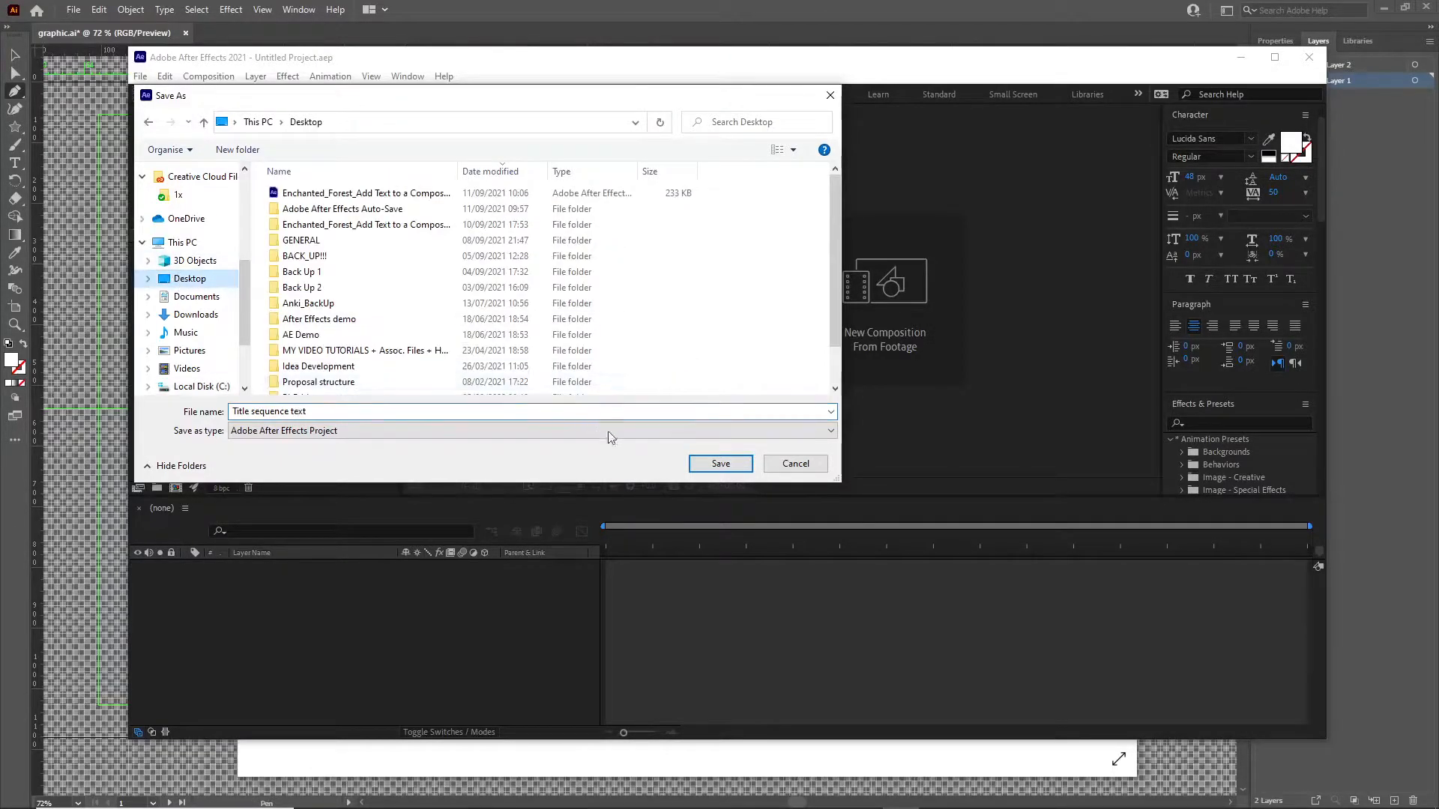
{"action": "left_click", "coordinate": [720, 464]}
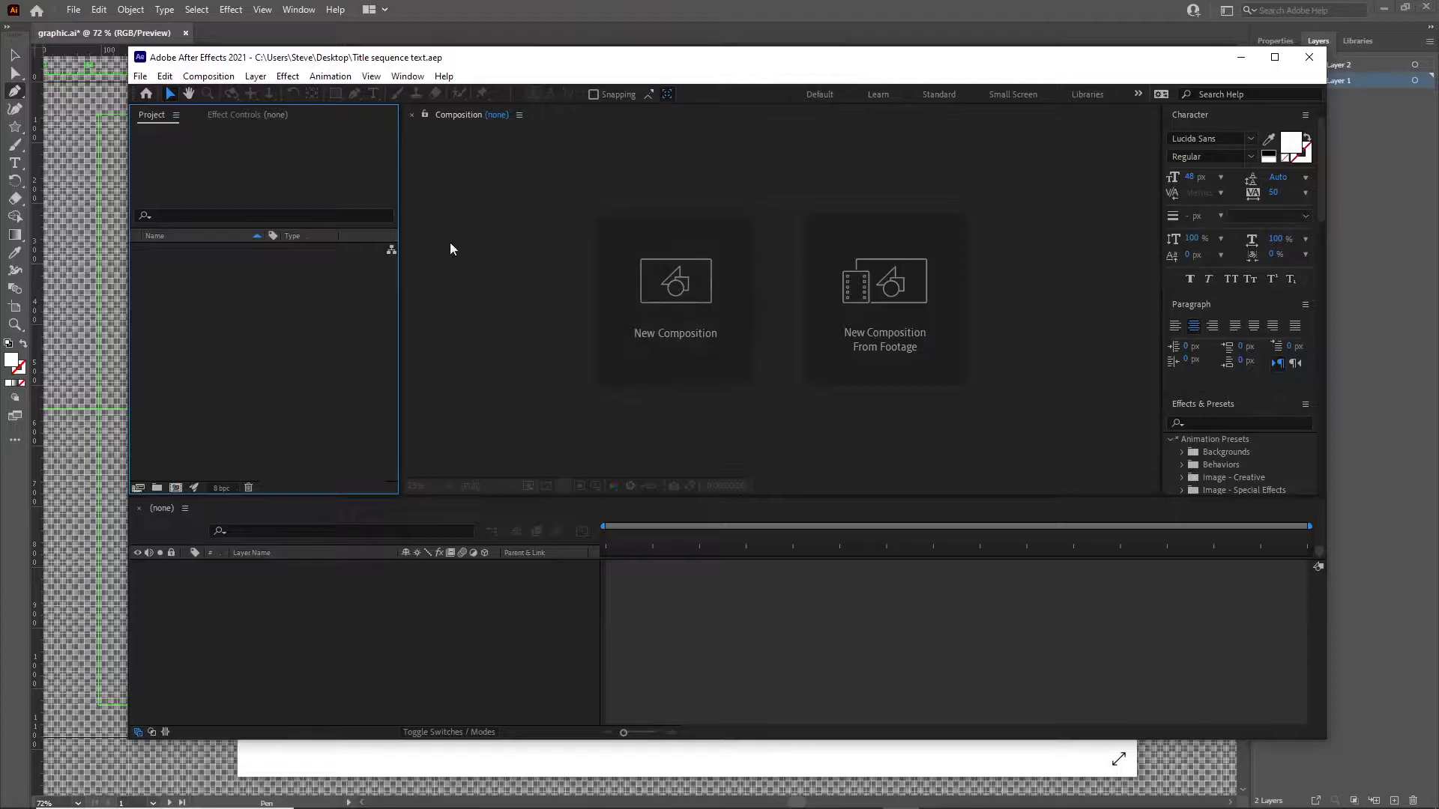
Import only Layer 1 of the graphic Illustrator file as footage, with footage dimensions set to Layer Size.
{"action": "left_click", "coordinate": [140, 77]}
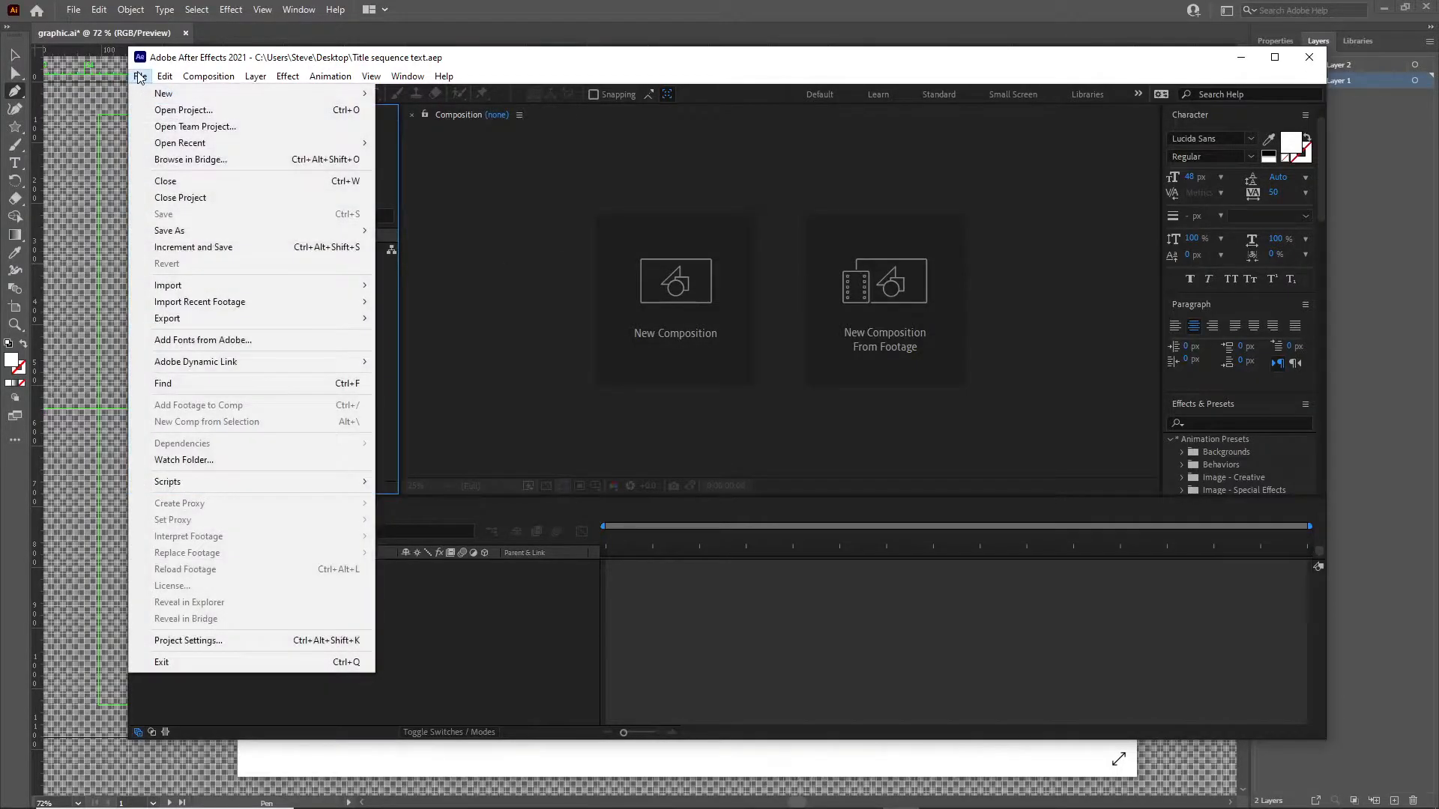
{"action": "mouse_move", "coordinate": [180, 285]}
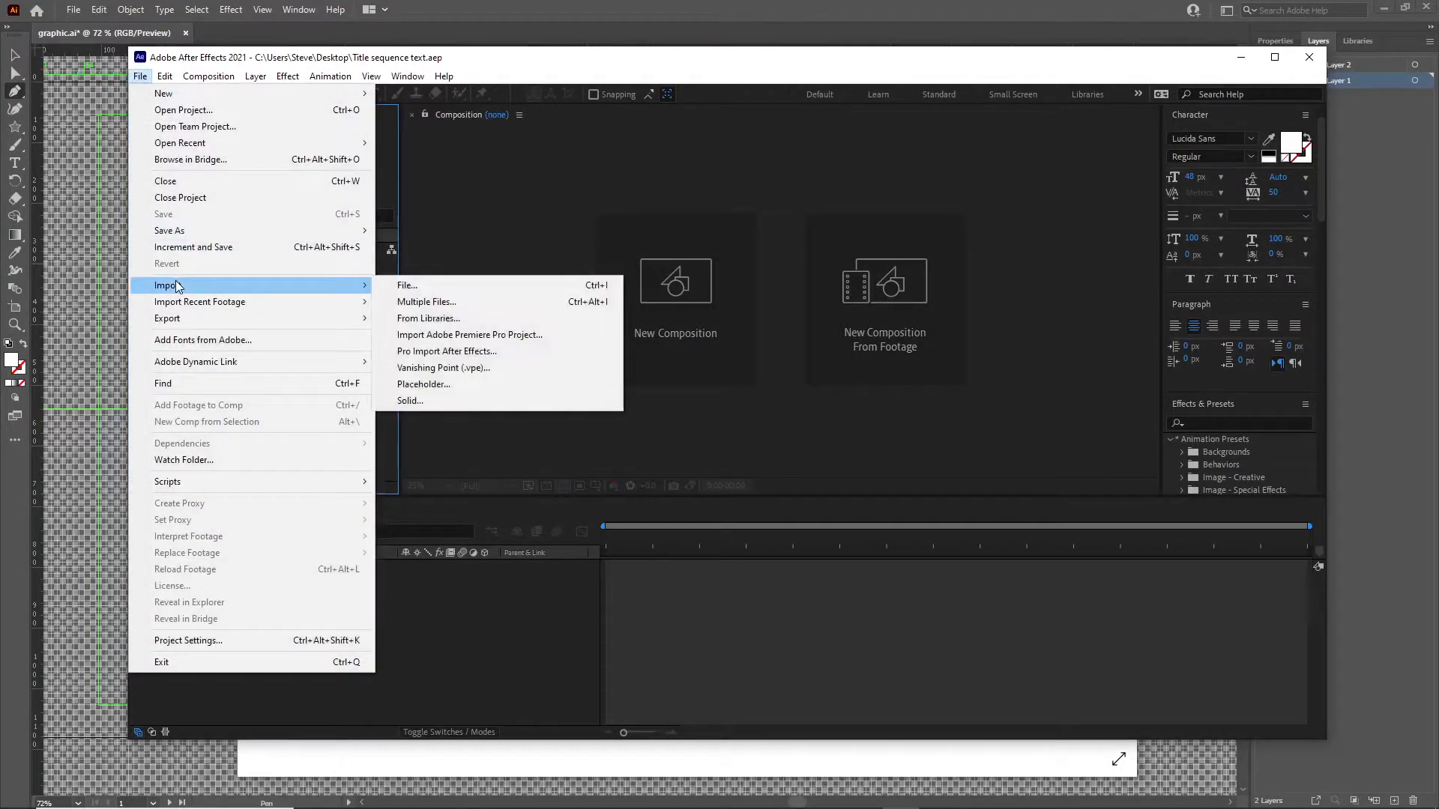
{"action": "left_click", "coordinate": [405, 284]}
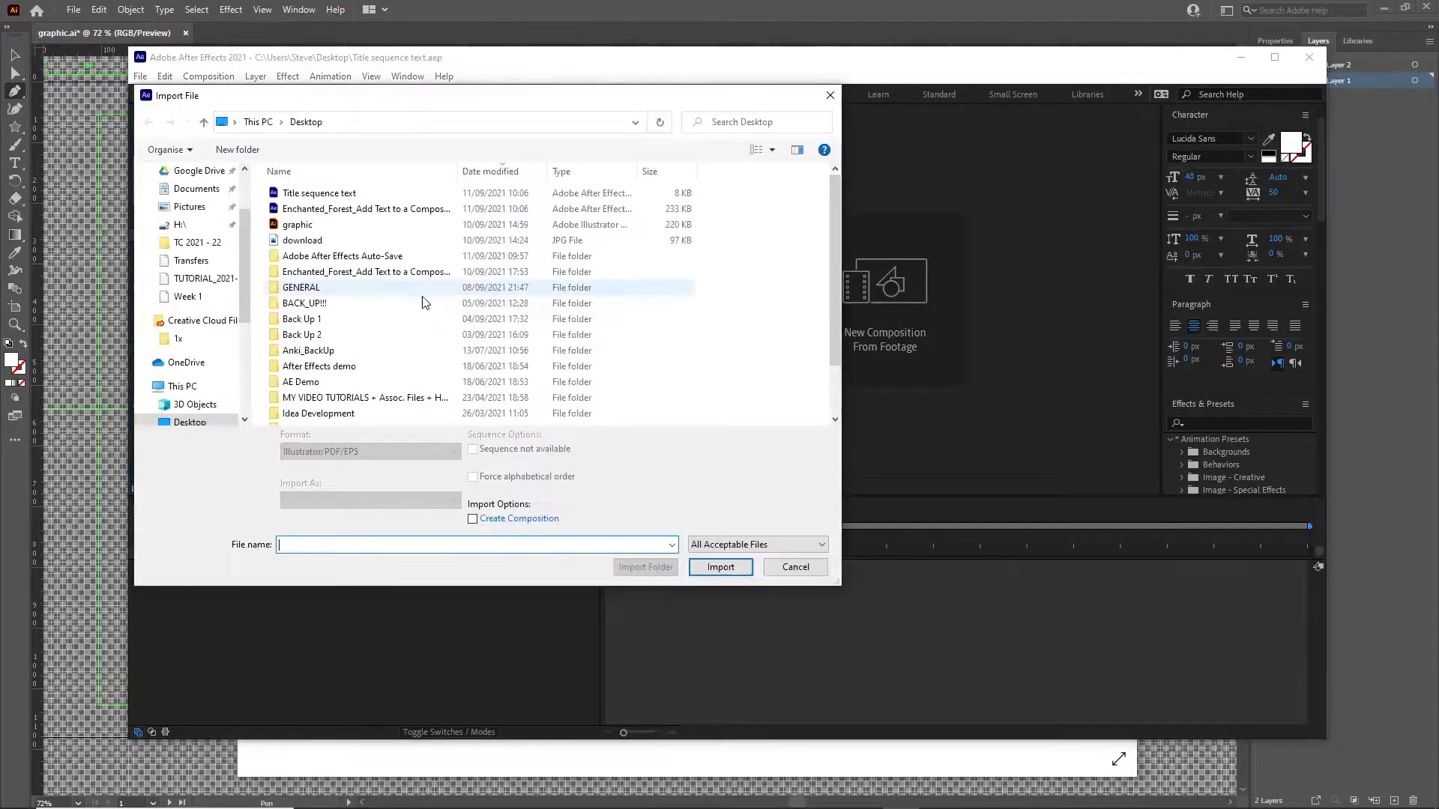
{"action": "double_click", "coordinate": [307, 224]}
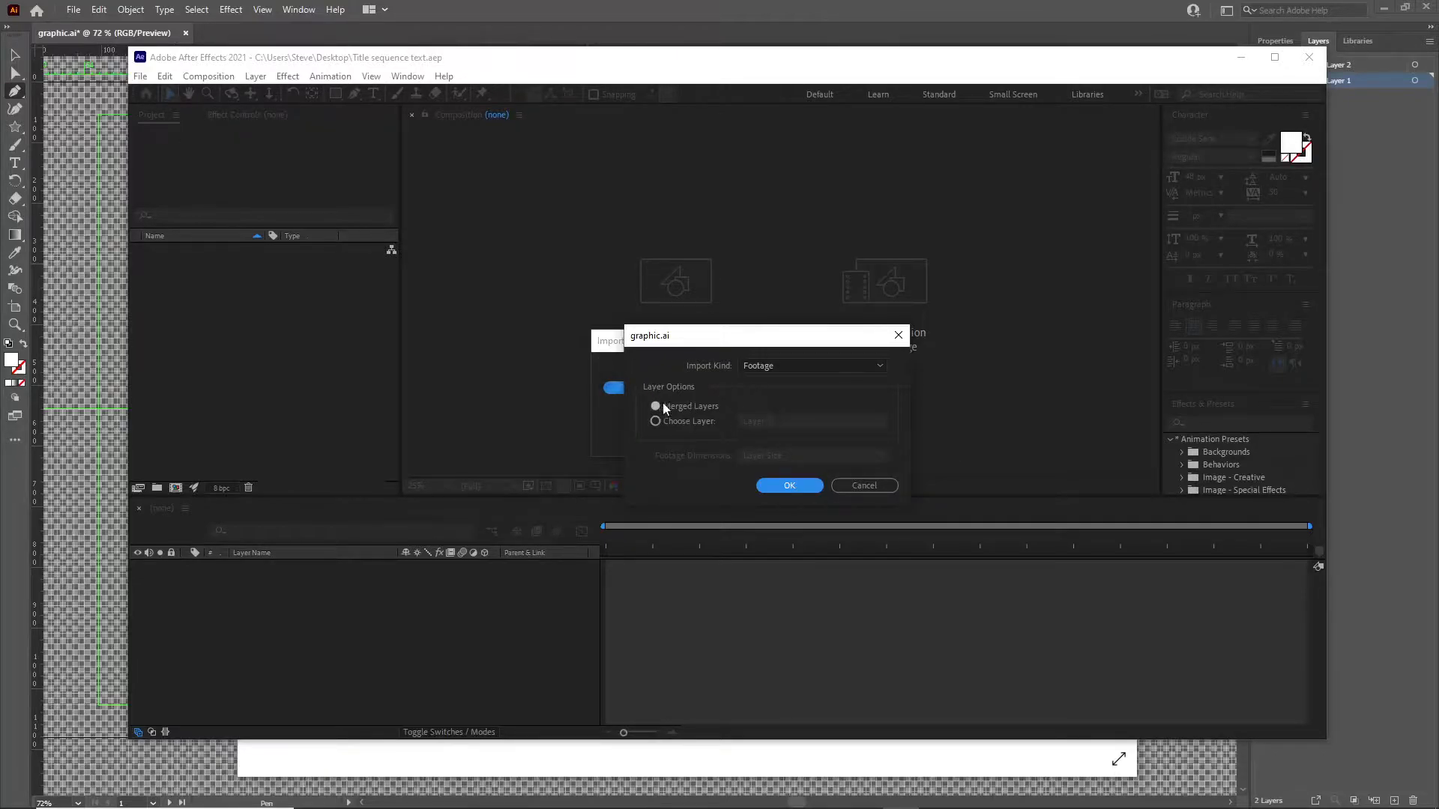
{"action": "left_click", "coordinate": [657, 421]}
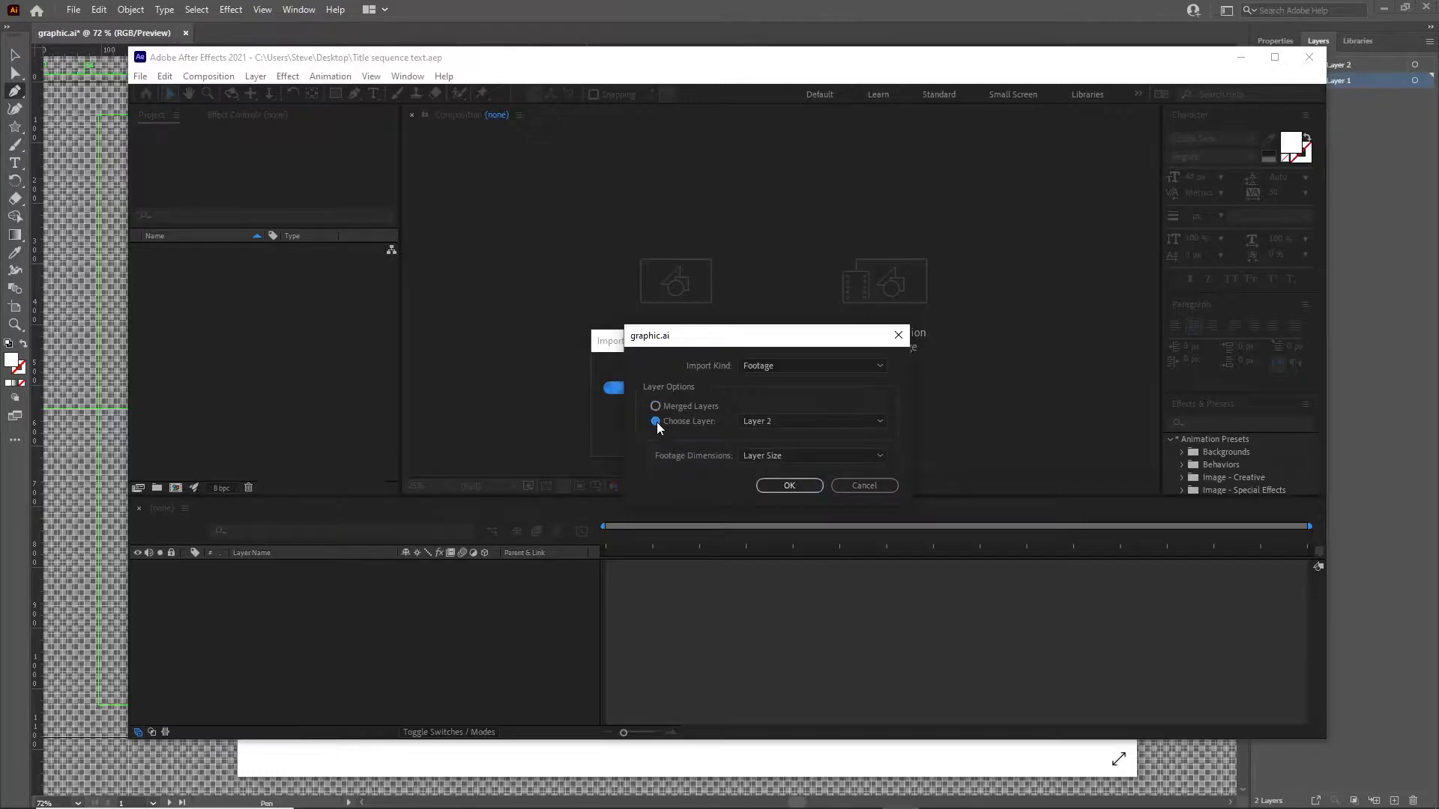
{"action": "left_click", "coordinate": [809, 421]}
{"action": "left_click", "coordinate": [779, 454]}
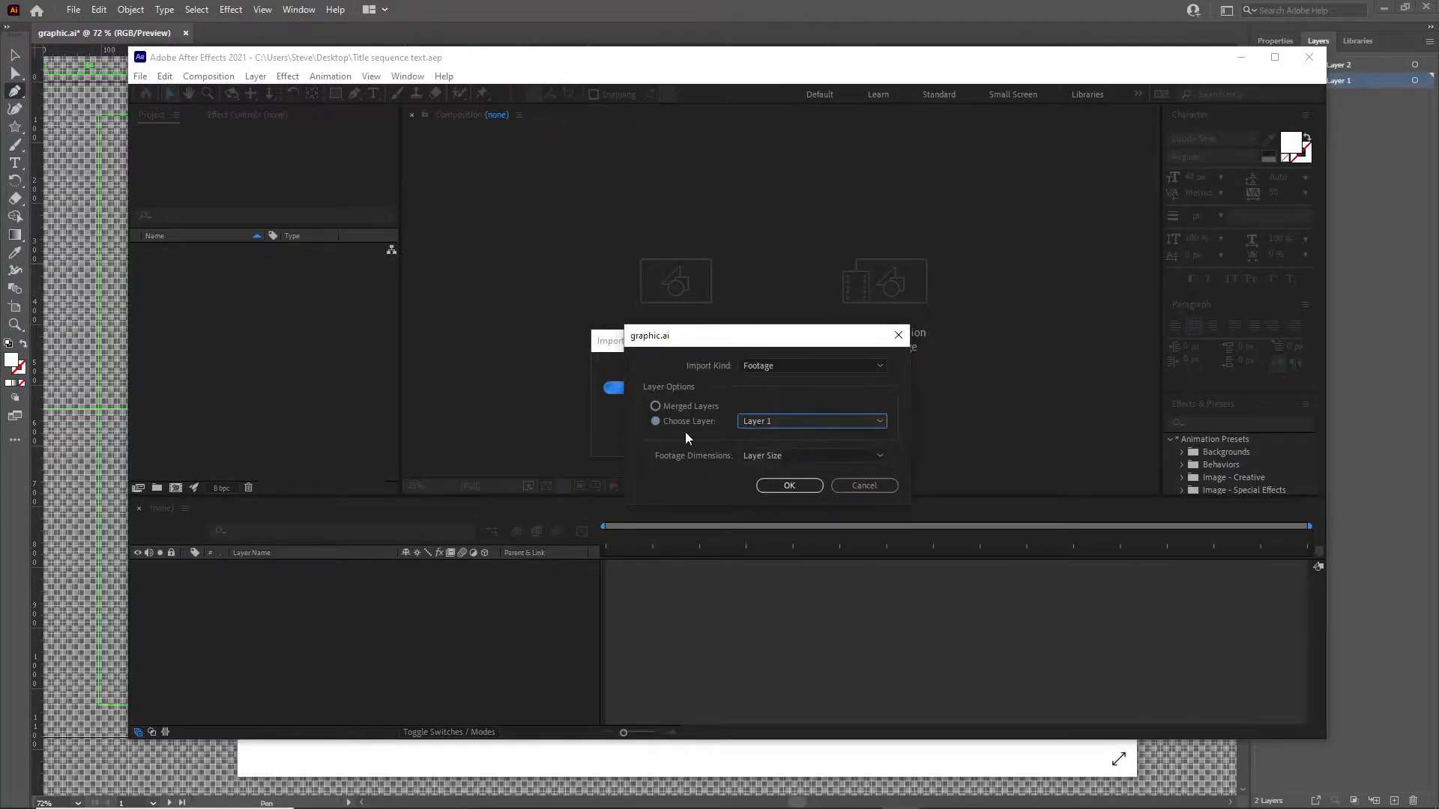
{"action": "left_click", "coordinate": [788, 487]}
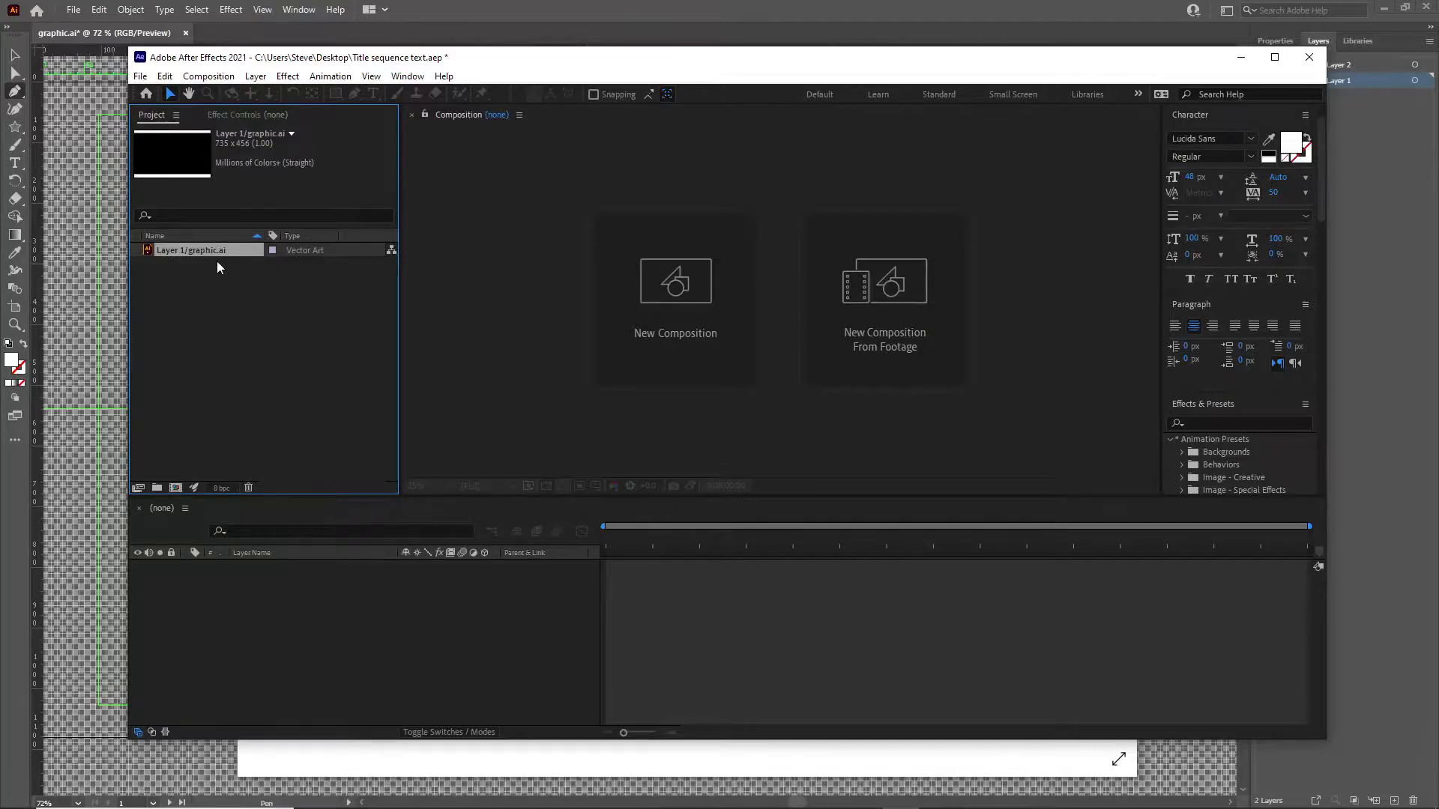
Import only Layer 2 of the graphic Illustrator file as footage, keeping the Layer Size dimensions.
{"action": "left_click", "coordinate": [140, 76]}
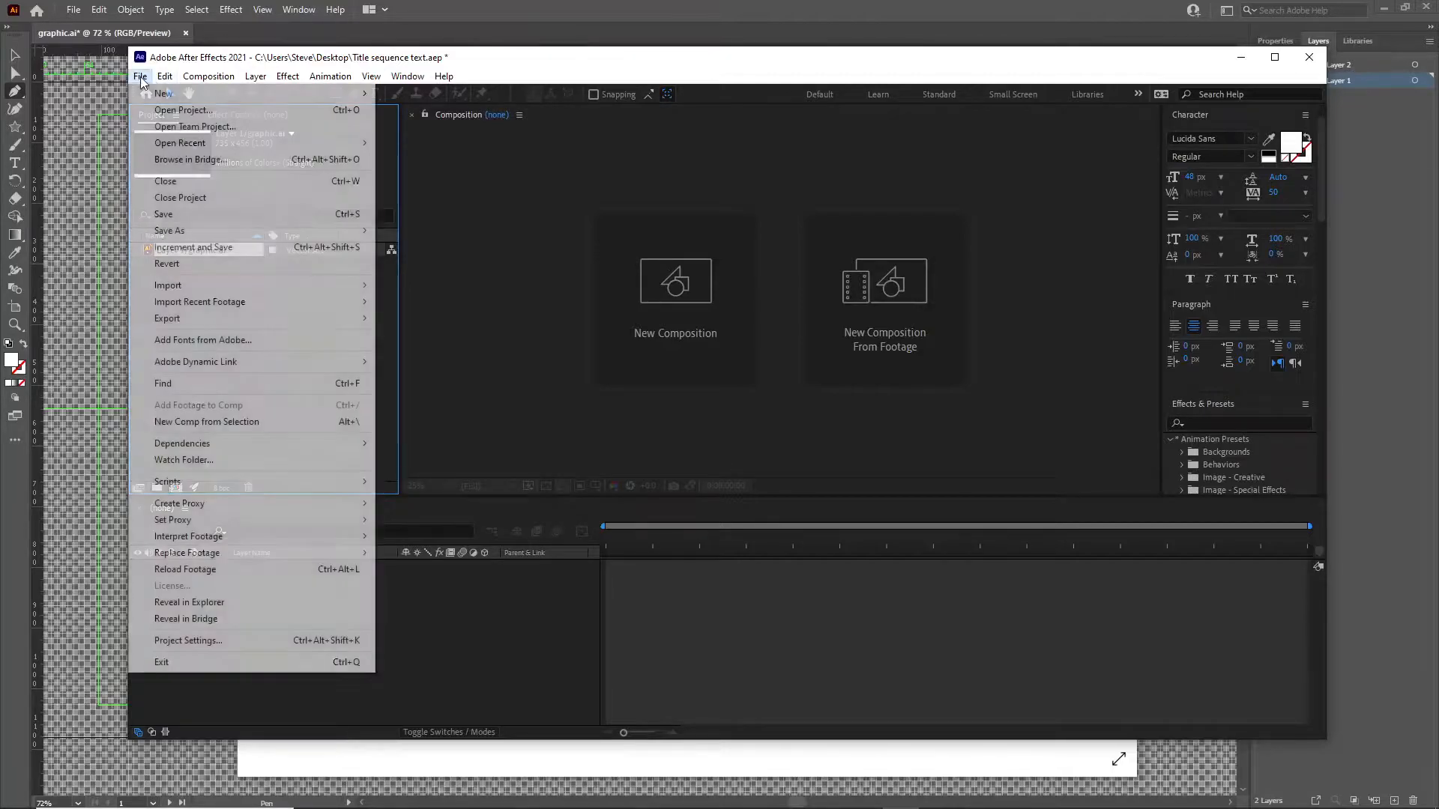
{"action": "mouse_move", "coordinate": [177, 290]}
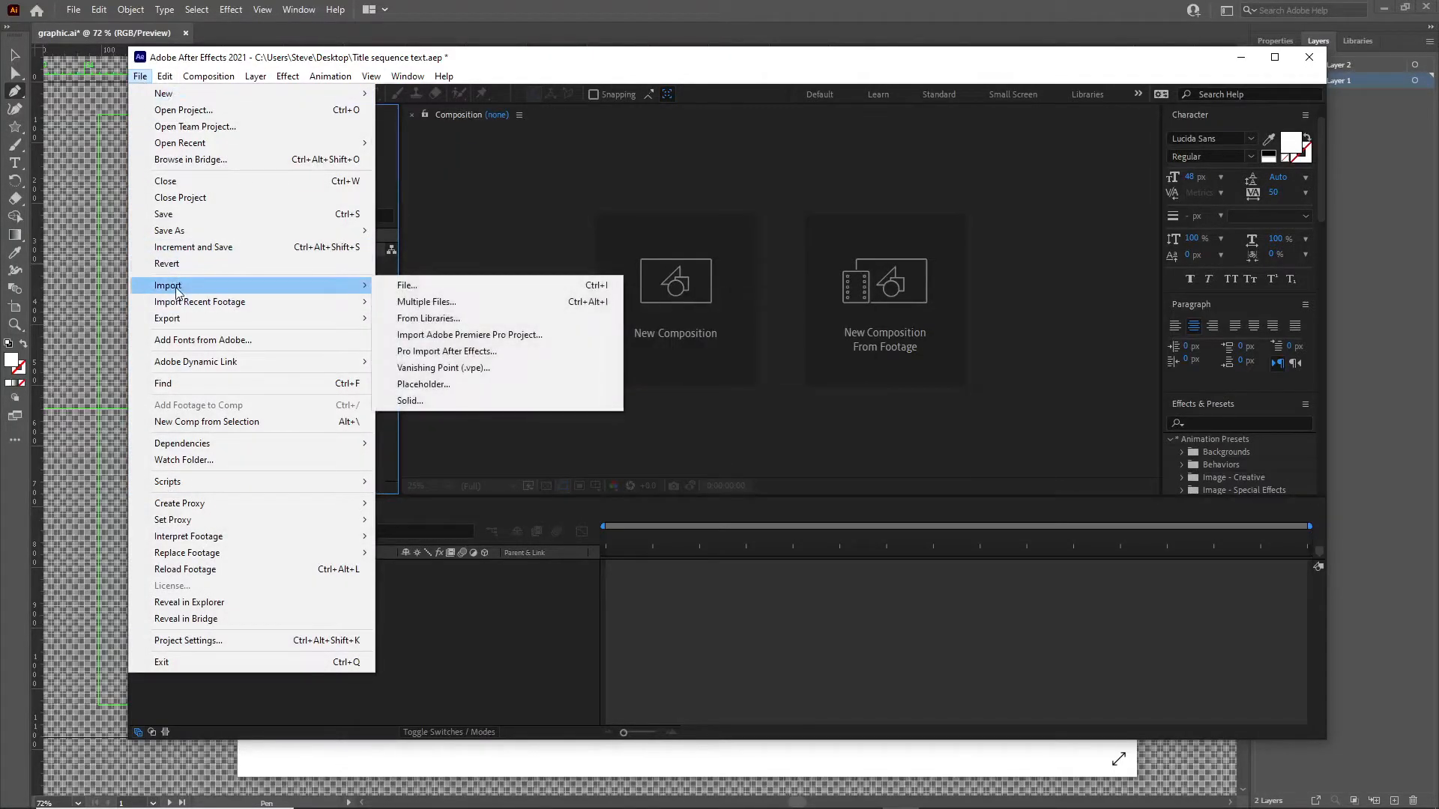
{"action": "left_click", "coordinate": [407, 287]}
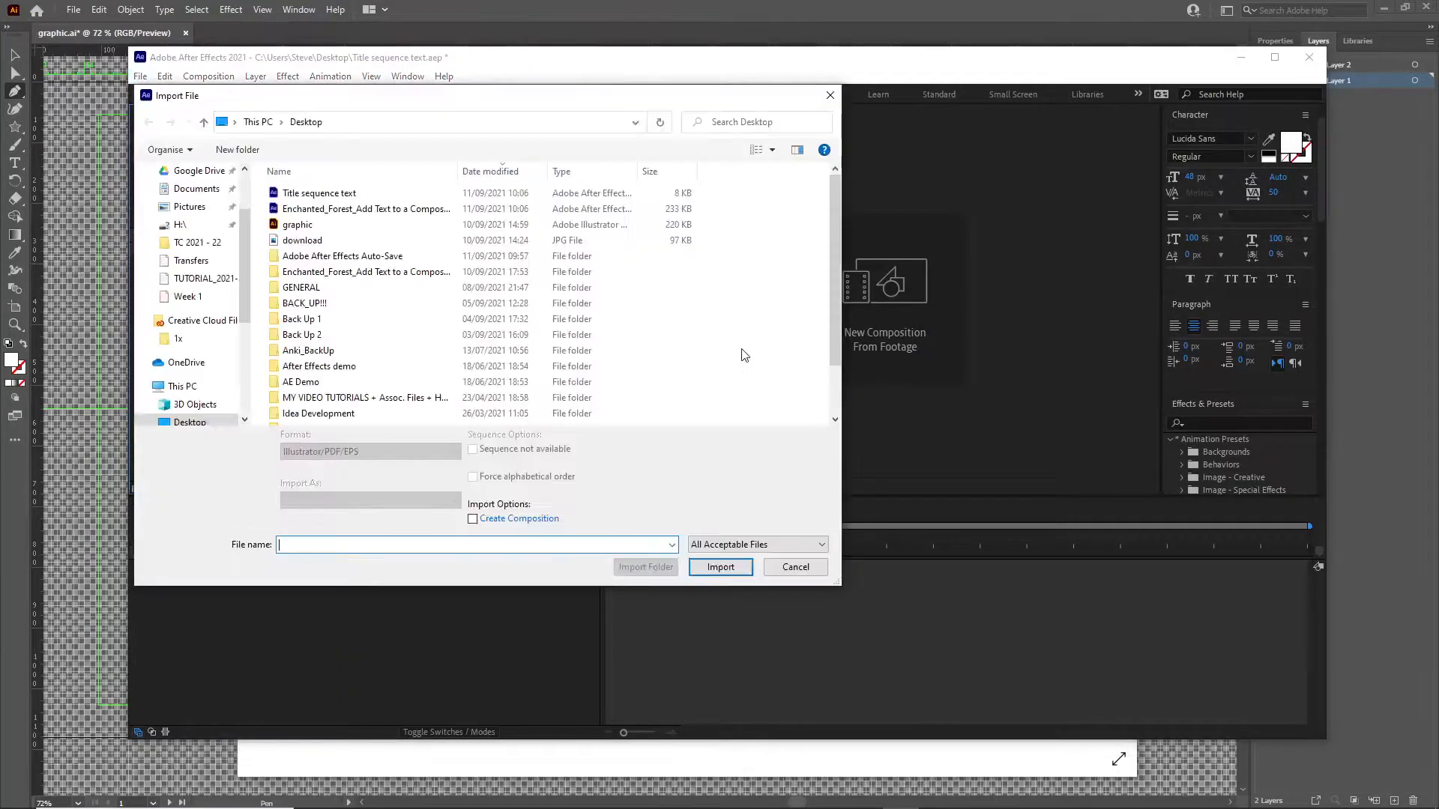
{"action": "double_click", "coordinate": [315, 226]}
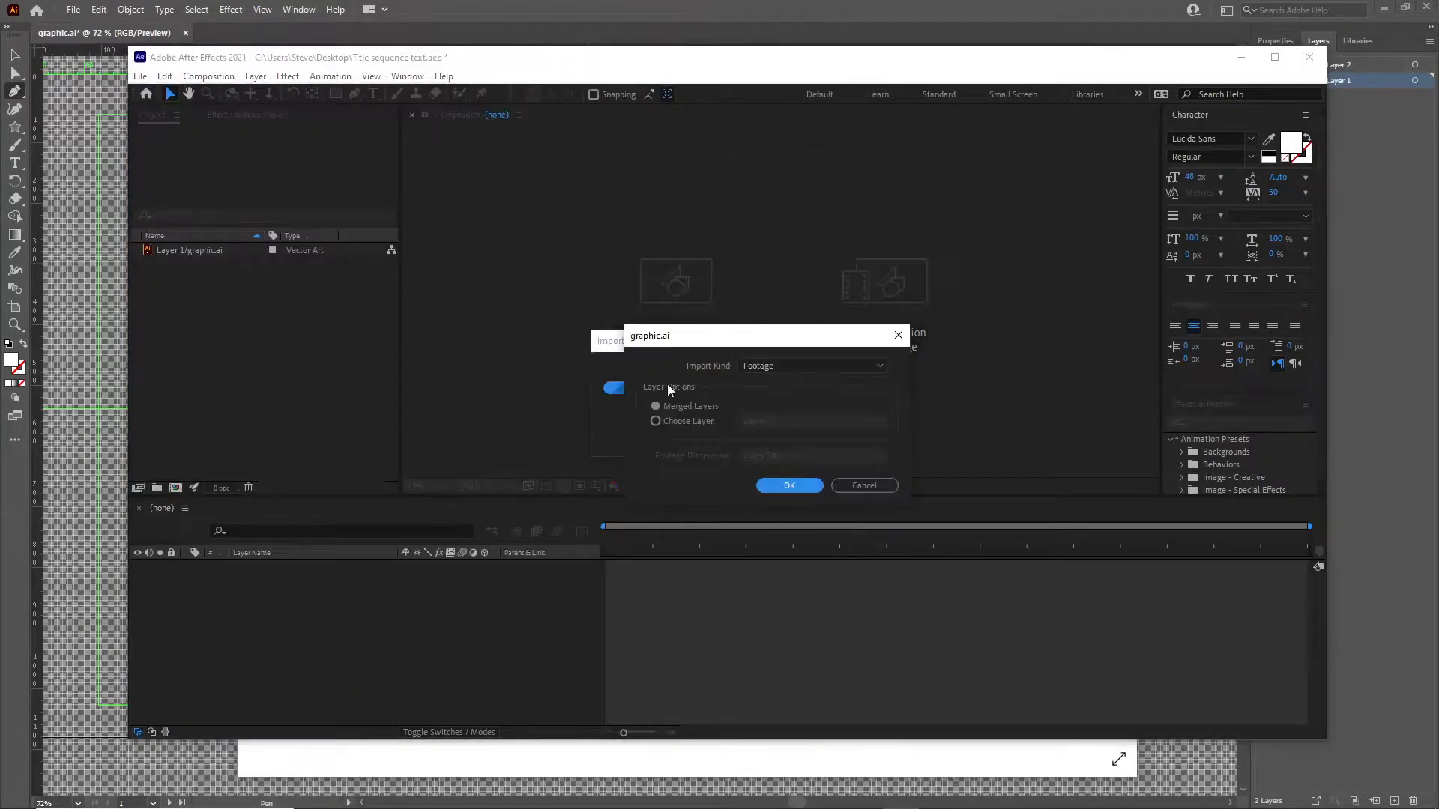
{"action": "left_click", "coordinate": [672, 422]}
{"action": "left_click", "coordinate": [771, 423]}
{"action": "left_click", "coordinate": [775, 457]}
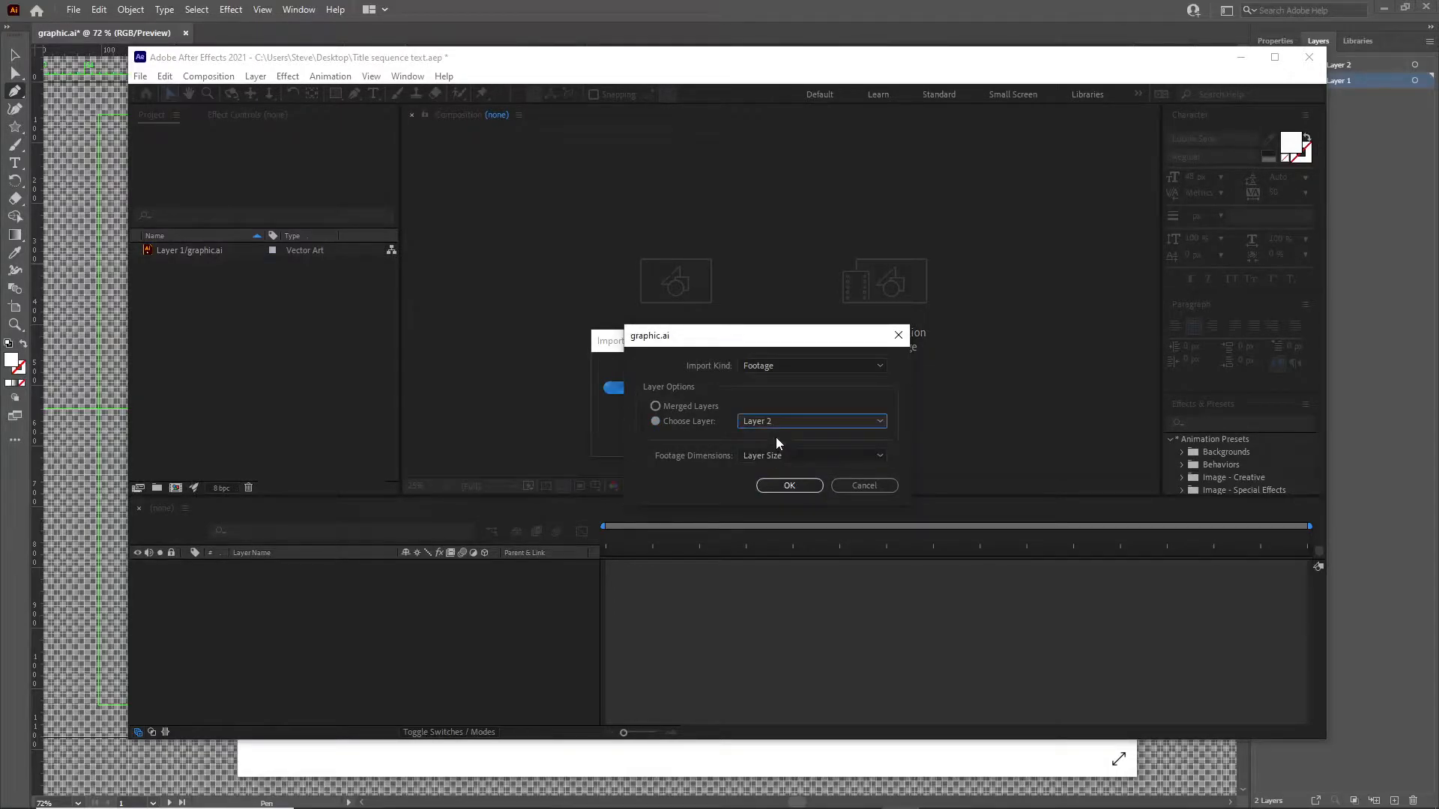
{"action": "left_click", "coordinate": [789, 486]}
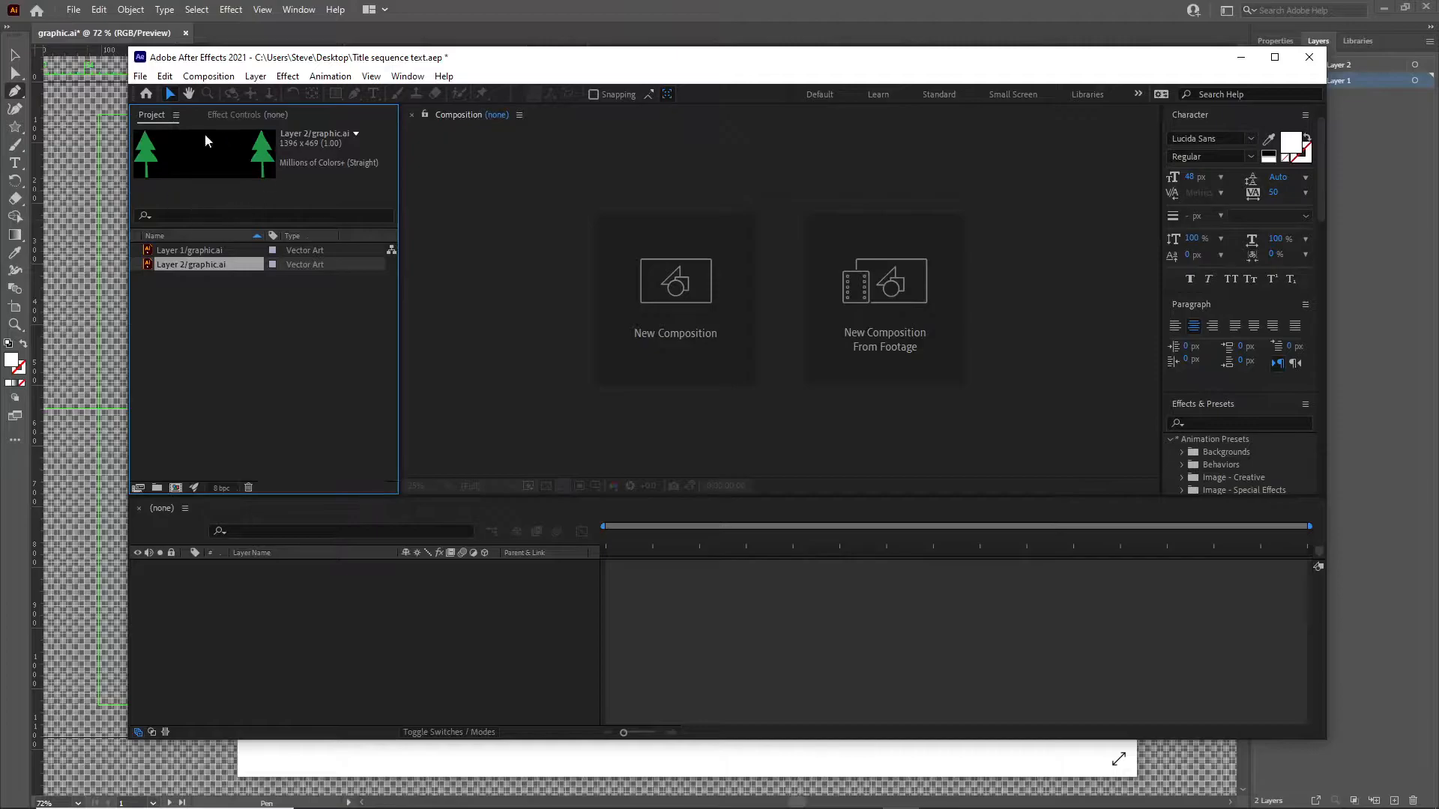
Import the forest image download.jpg from the Desktop and save the project.
{"action": "left_click", "coordinate": [140, 77]}
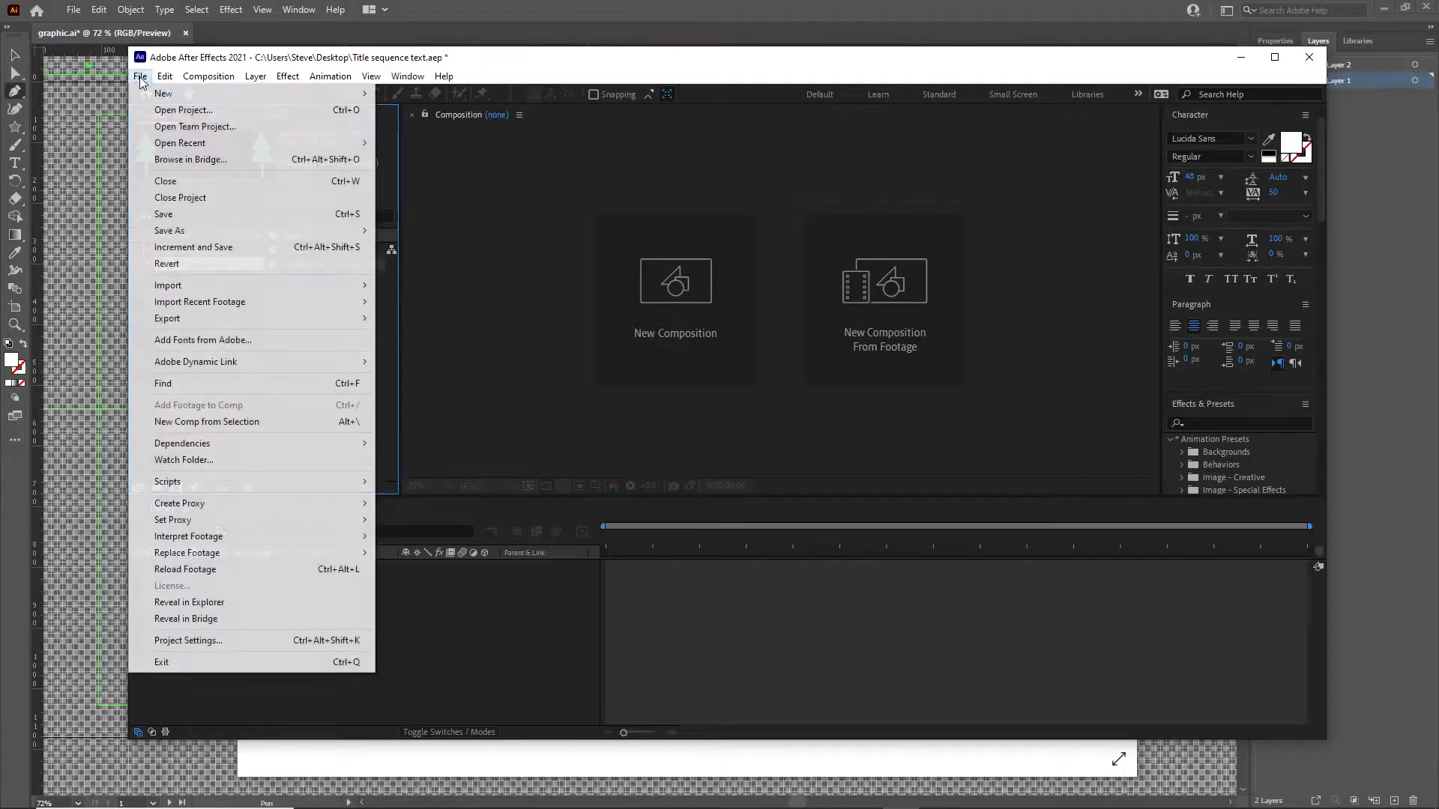
{"action": "mouse_move", "coordinate": [212, 287]}
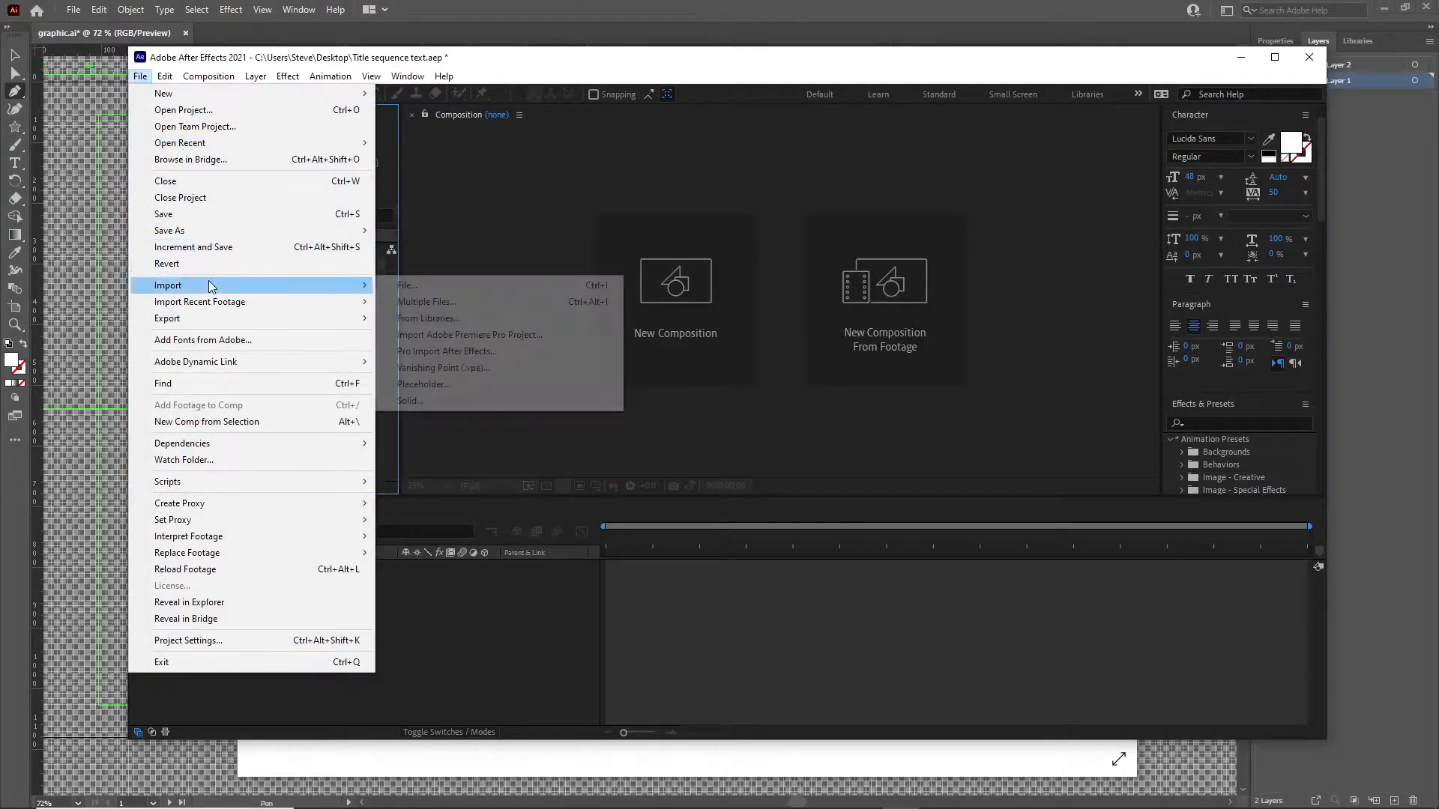
{"action": "left_click", "coordinate": [405, 286]}
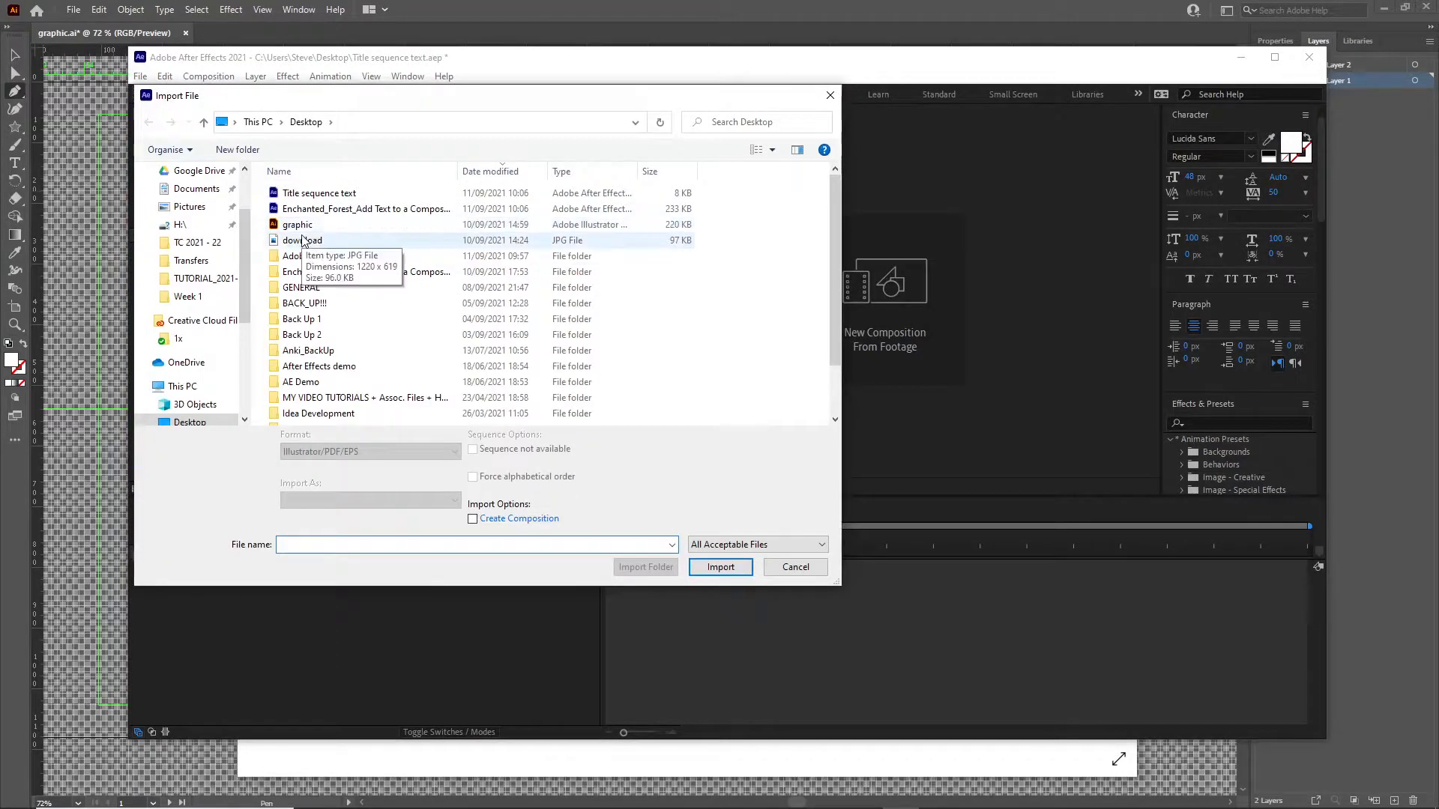
{"action": "double_click", "coordinate": [302, 240]}
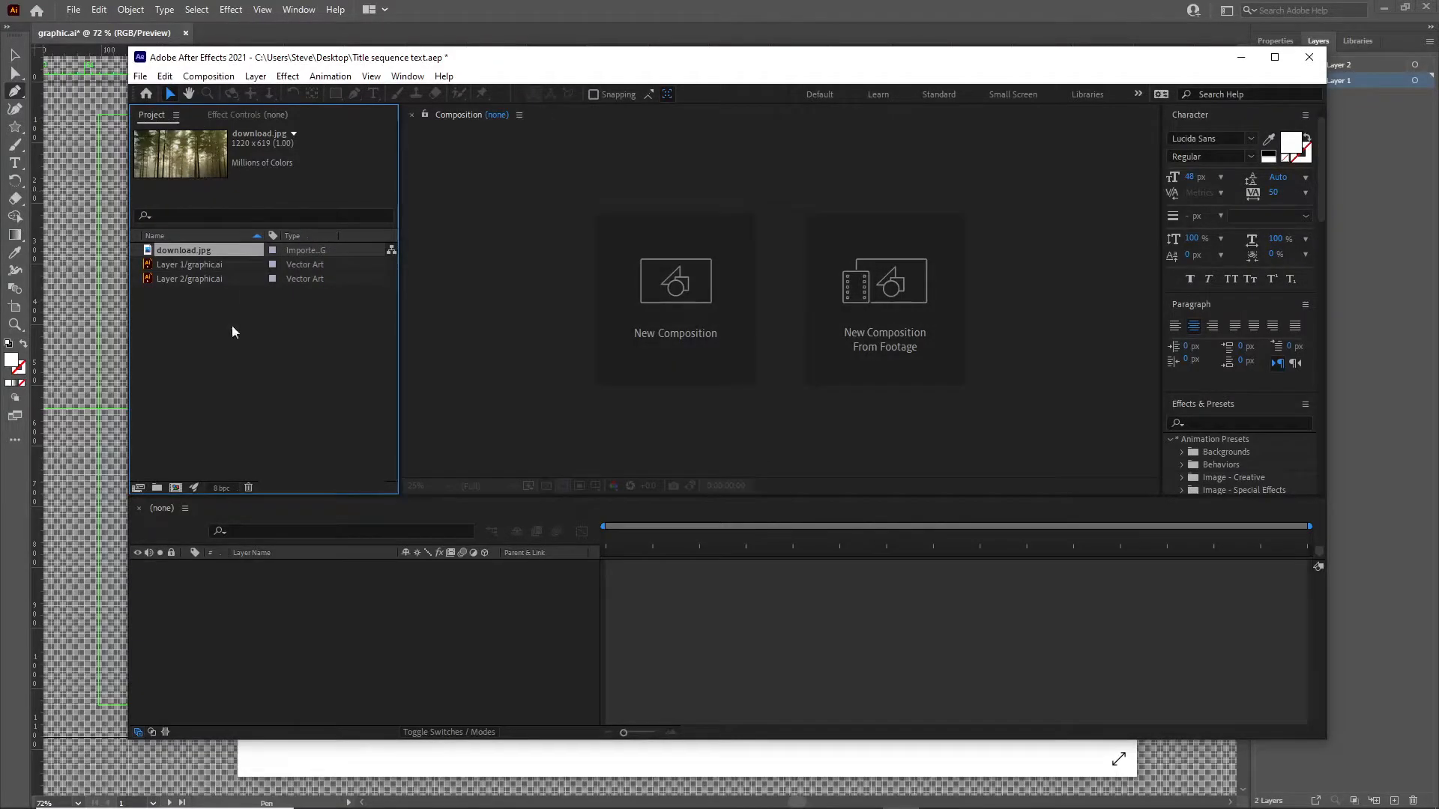
{"action": "left_click", "coordinate": [140, 76]}
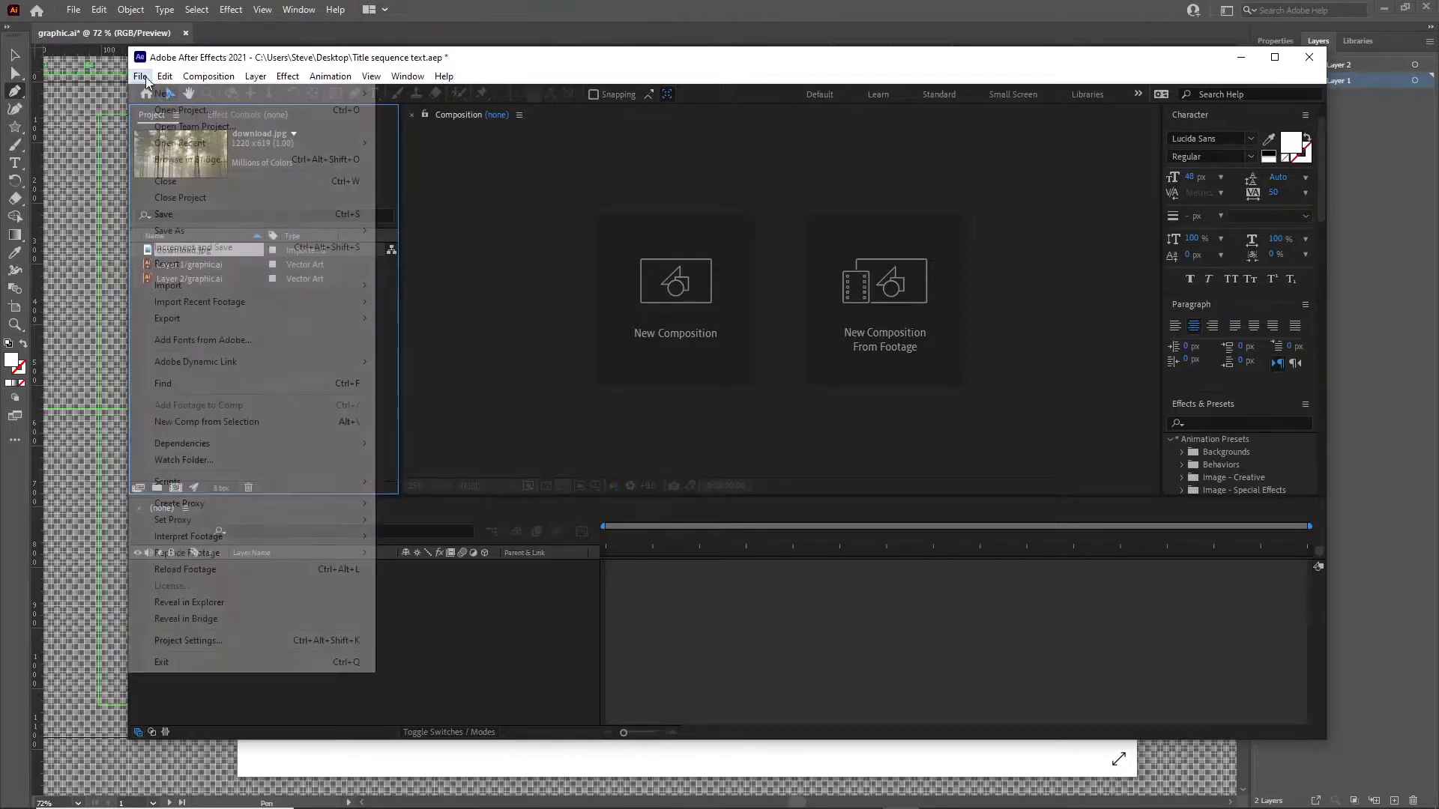
{"action": "left_click", "coordinate": [172, 213]}
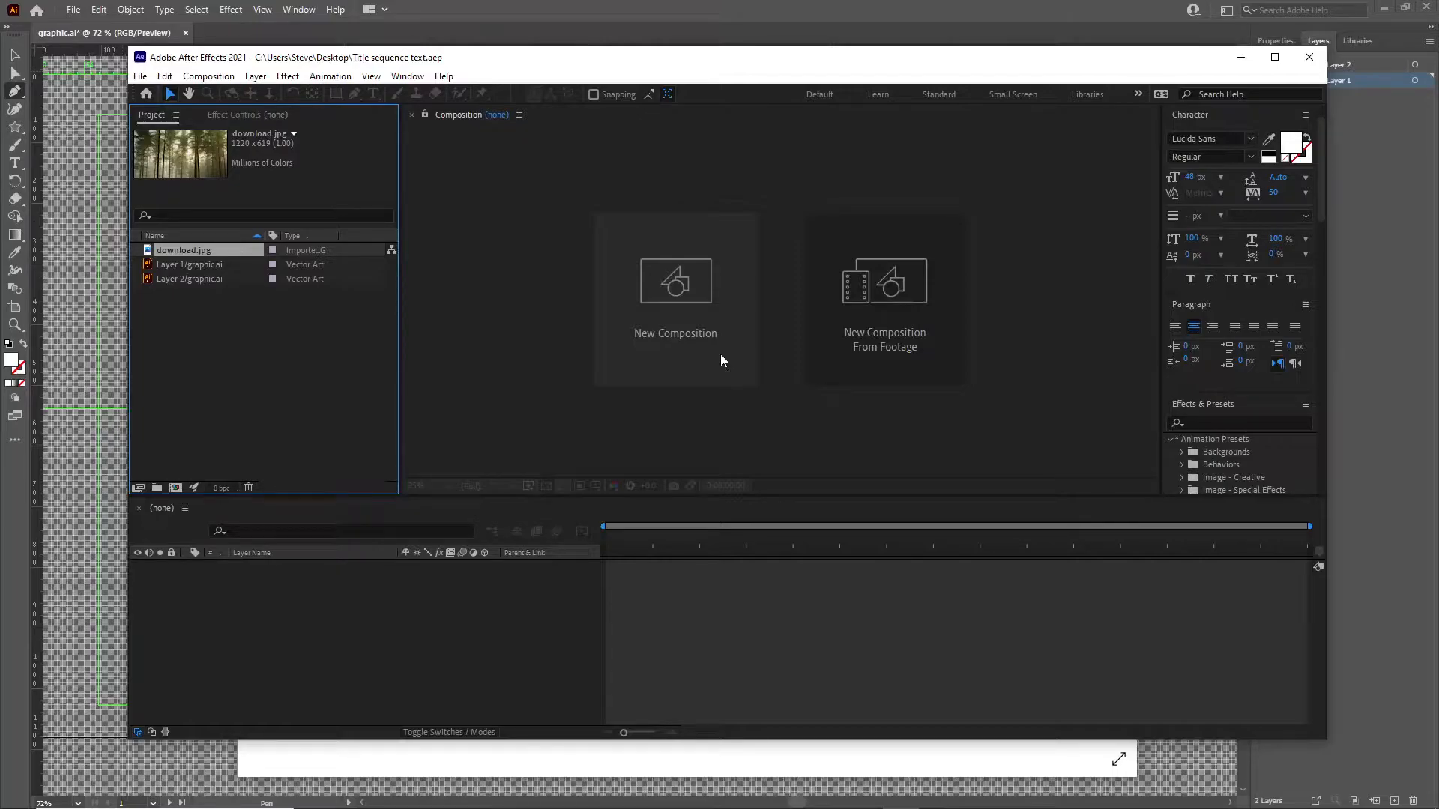
Maximize the After Effects window and choose the Text workspace.
{"action": "left_click", "coordinate": [1274, 57]}
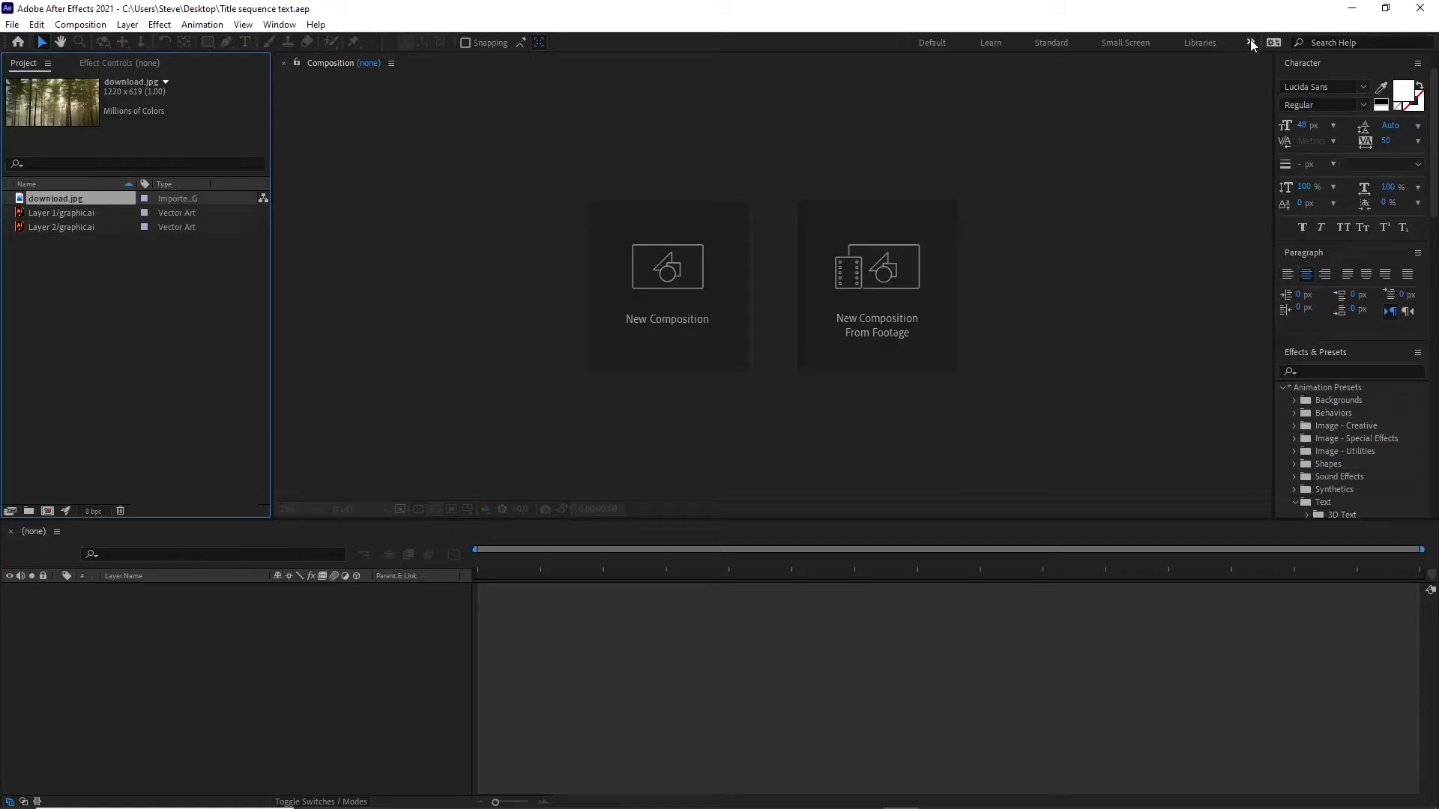
{"action": "left_click", "coordinate": [1251, 41]}
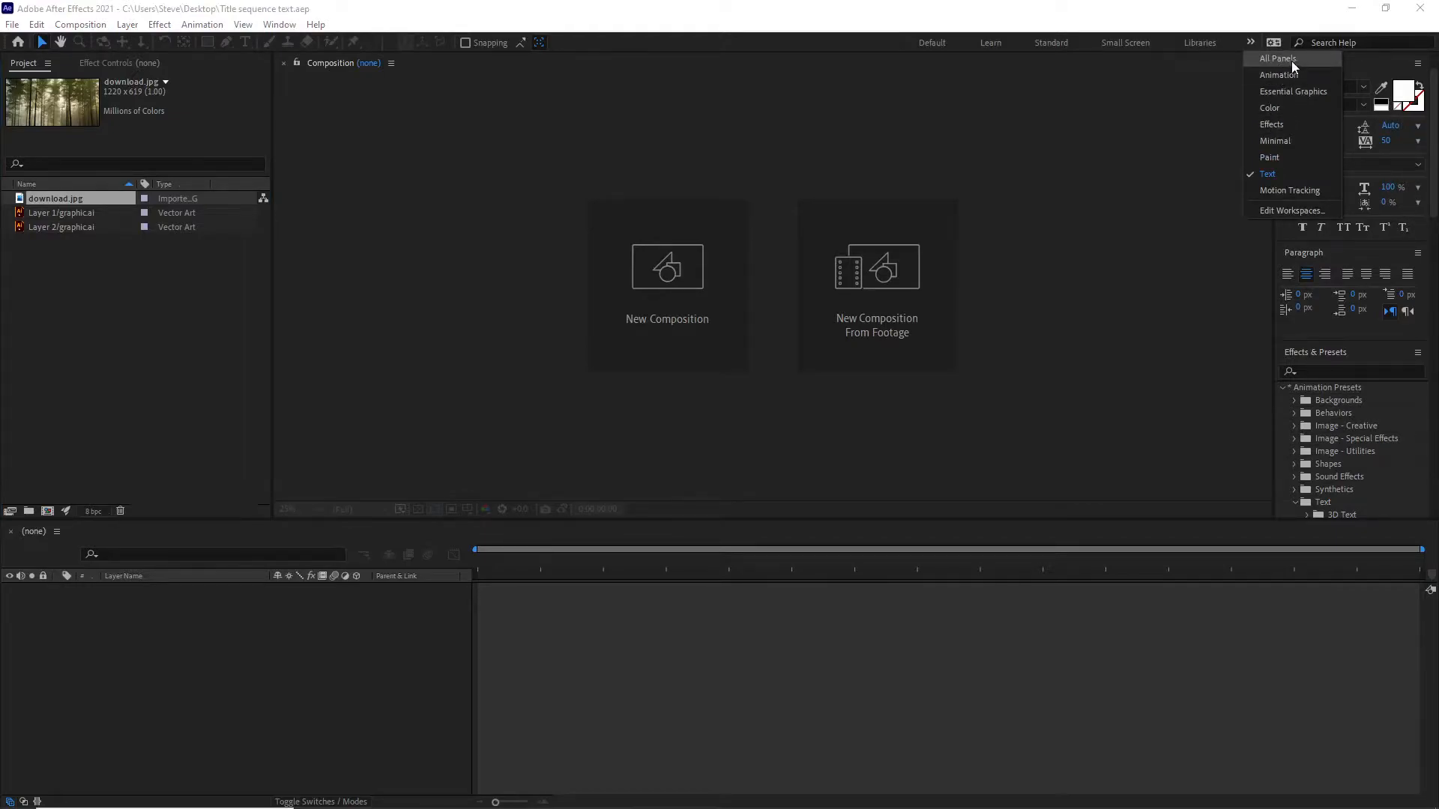
{"action": "left_click", "coordinate": [1269, 172]}
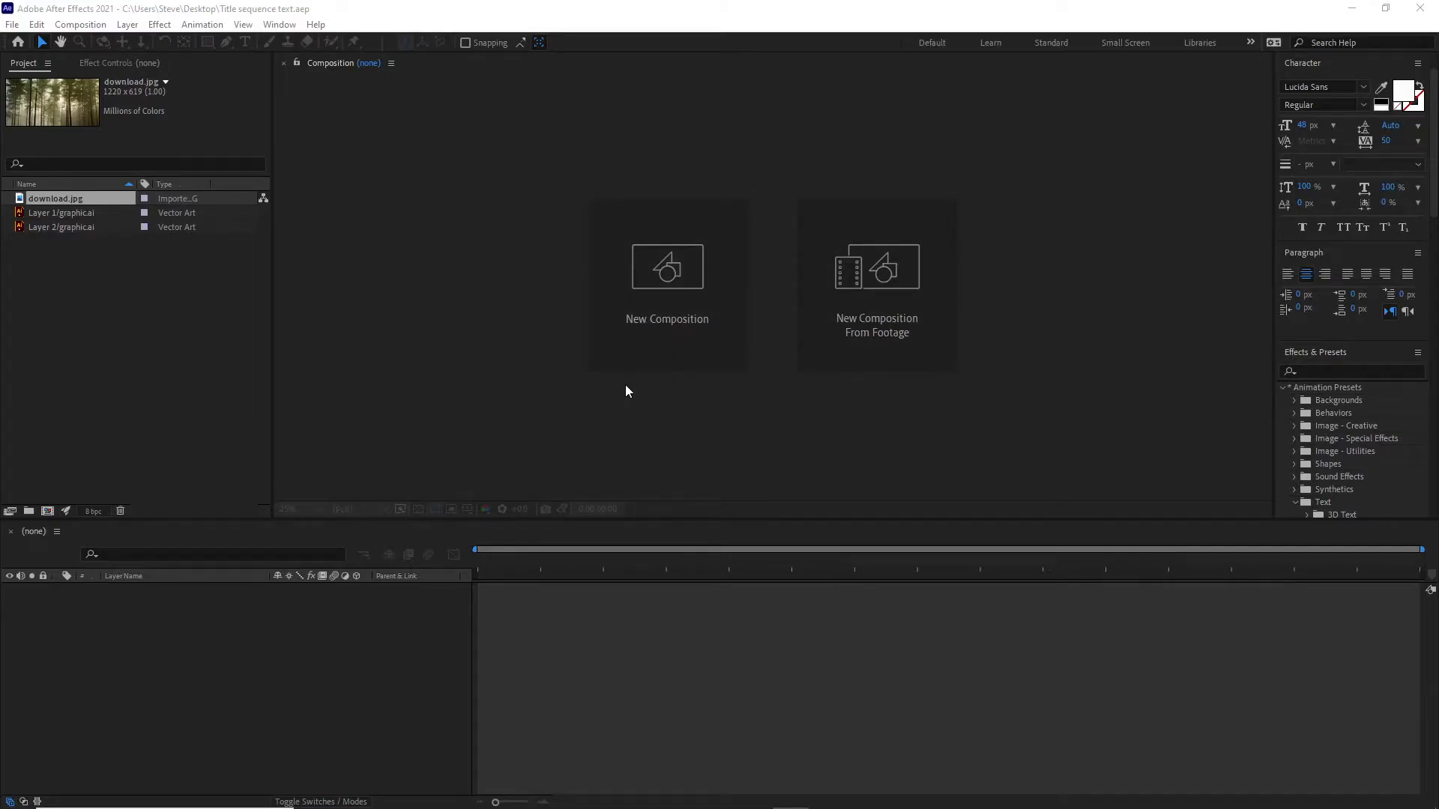
{"action": "left_click", "coordinate": [605, 13]}
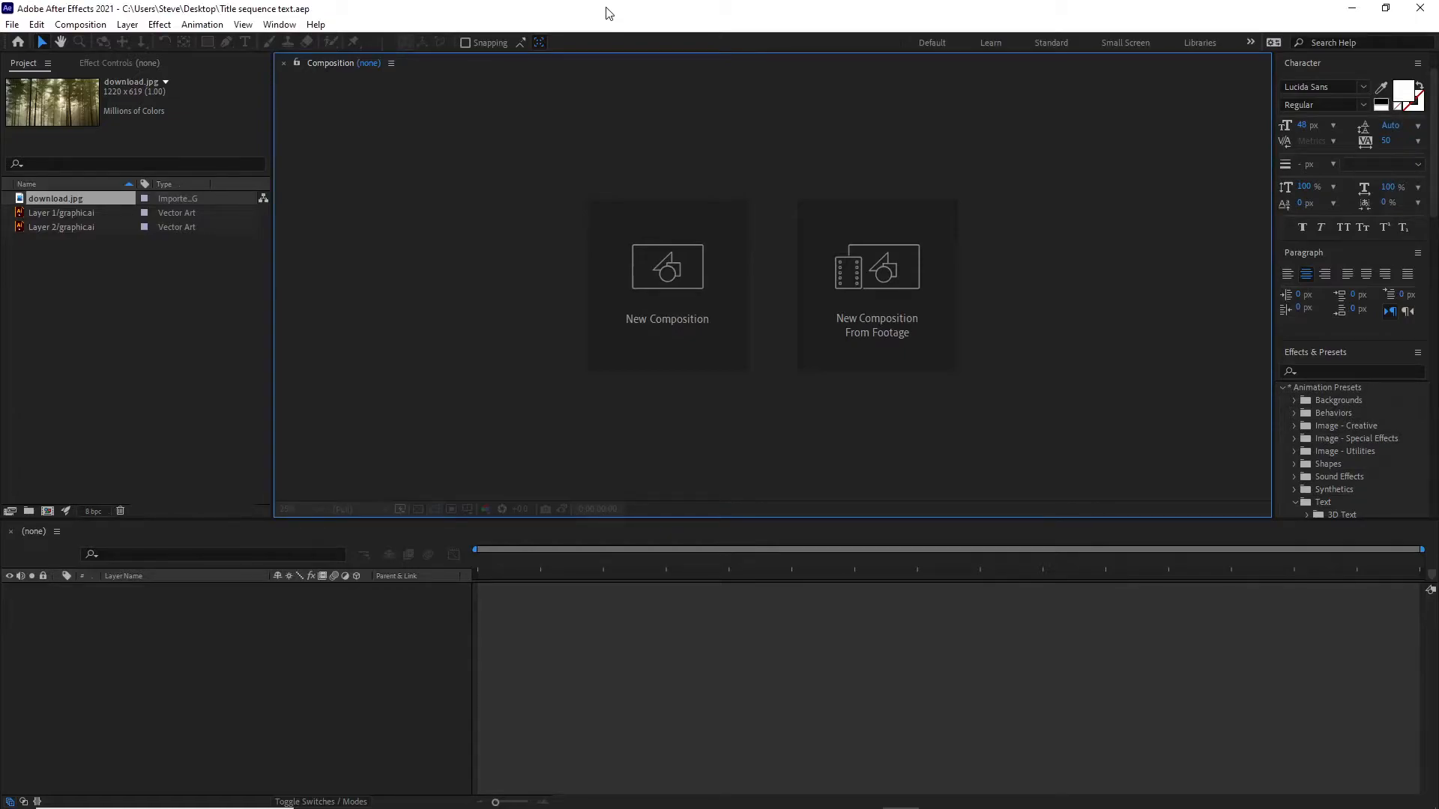
Create a new composition named Comp 1 with the HDTV 1080 24 preset and a 30-second duration.
{"action": "left_click", "coordinate": [650, 296]}
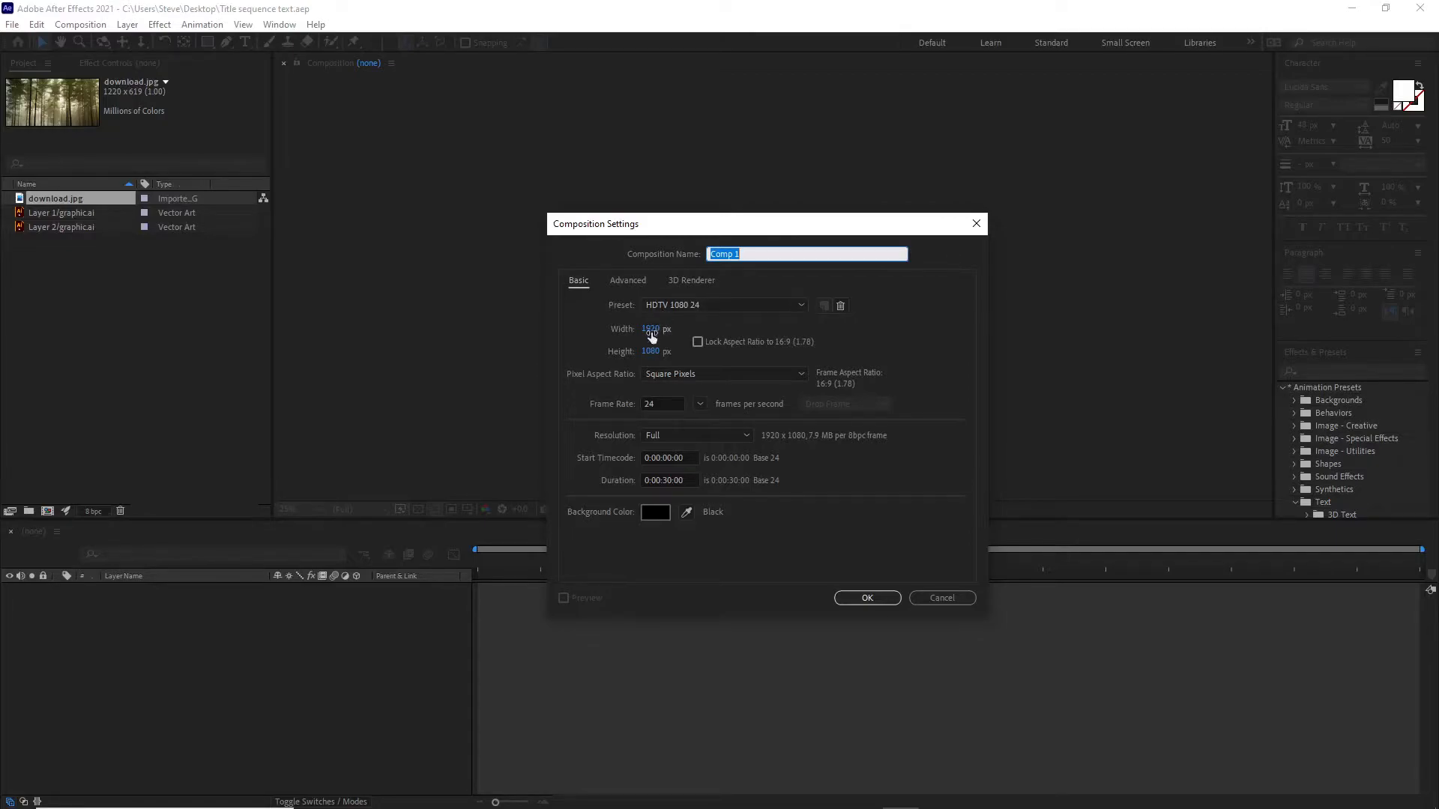
{"action": "left_click", "coordinate": [800, 305]}
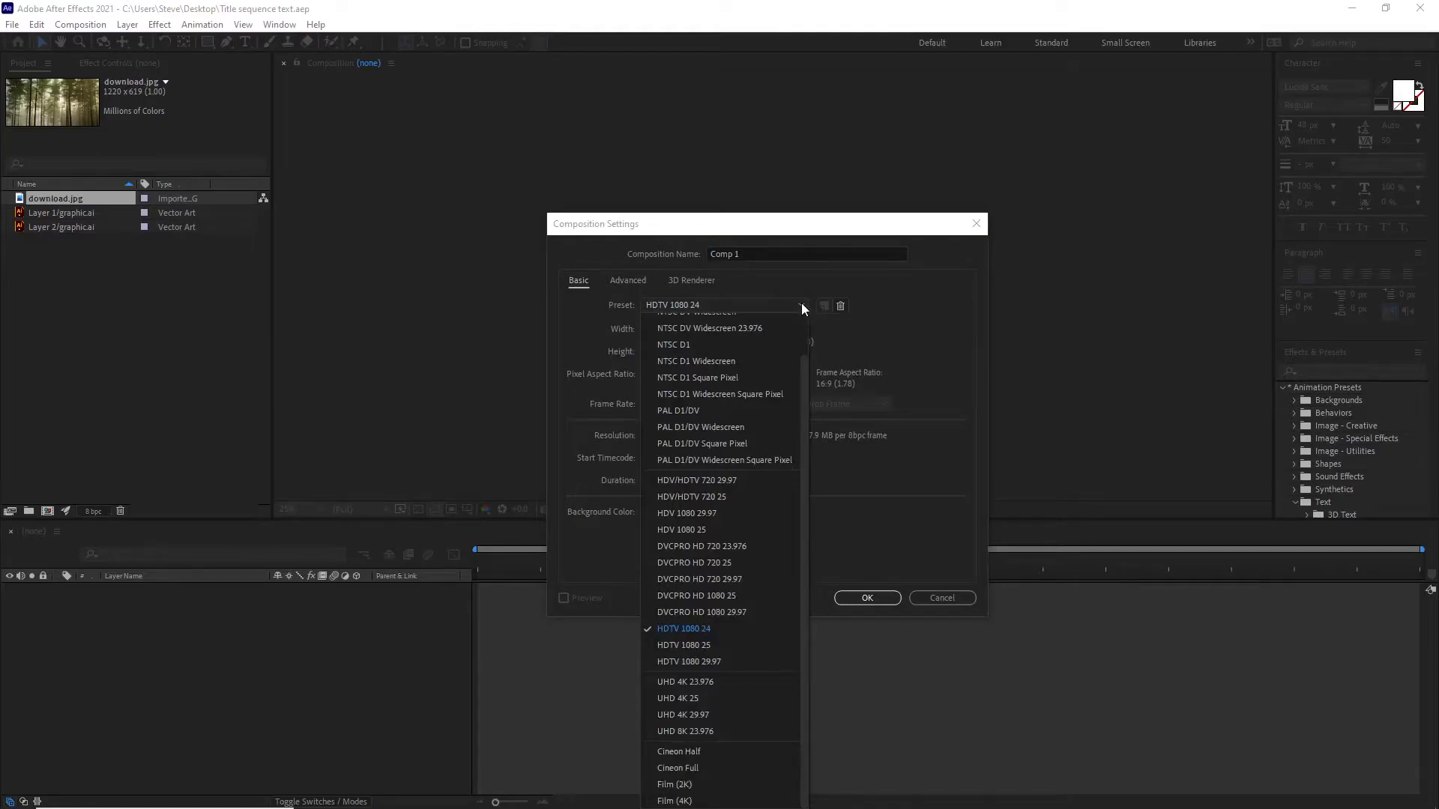
{"action": "left_click", "coordinate": [706, 627]}
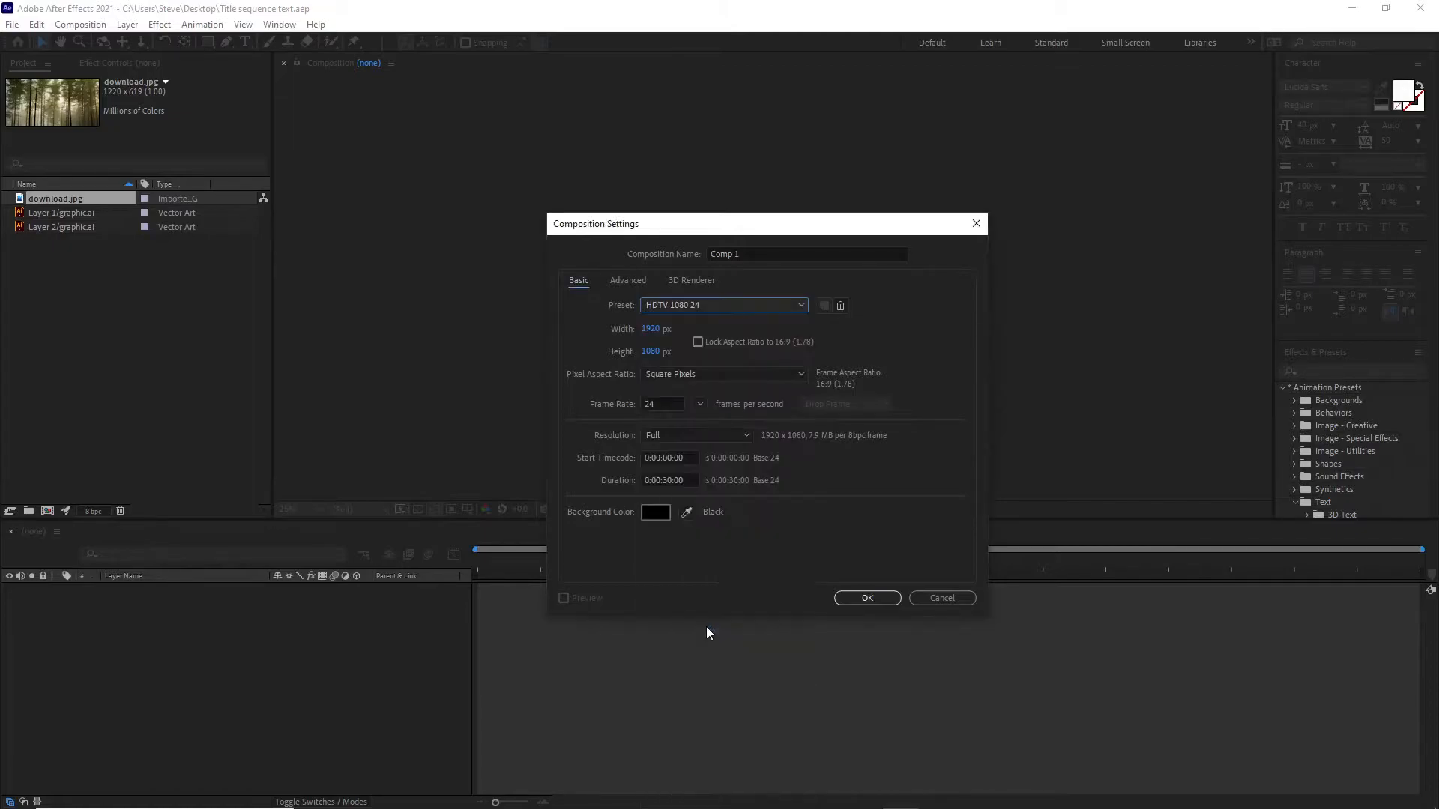
{"action": "left_click", "coordinate": [750, 255]}
{"action": "left_click", "coordinate": [925, 290]}
{"action": "left_click", "coordinate": [867, 598]}
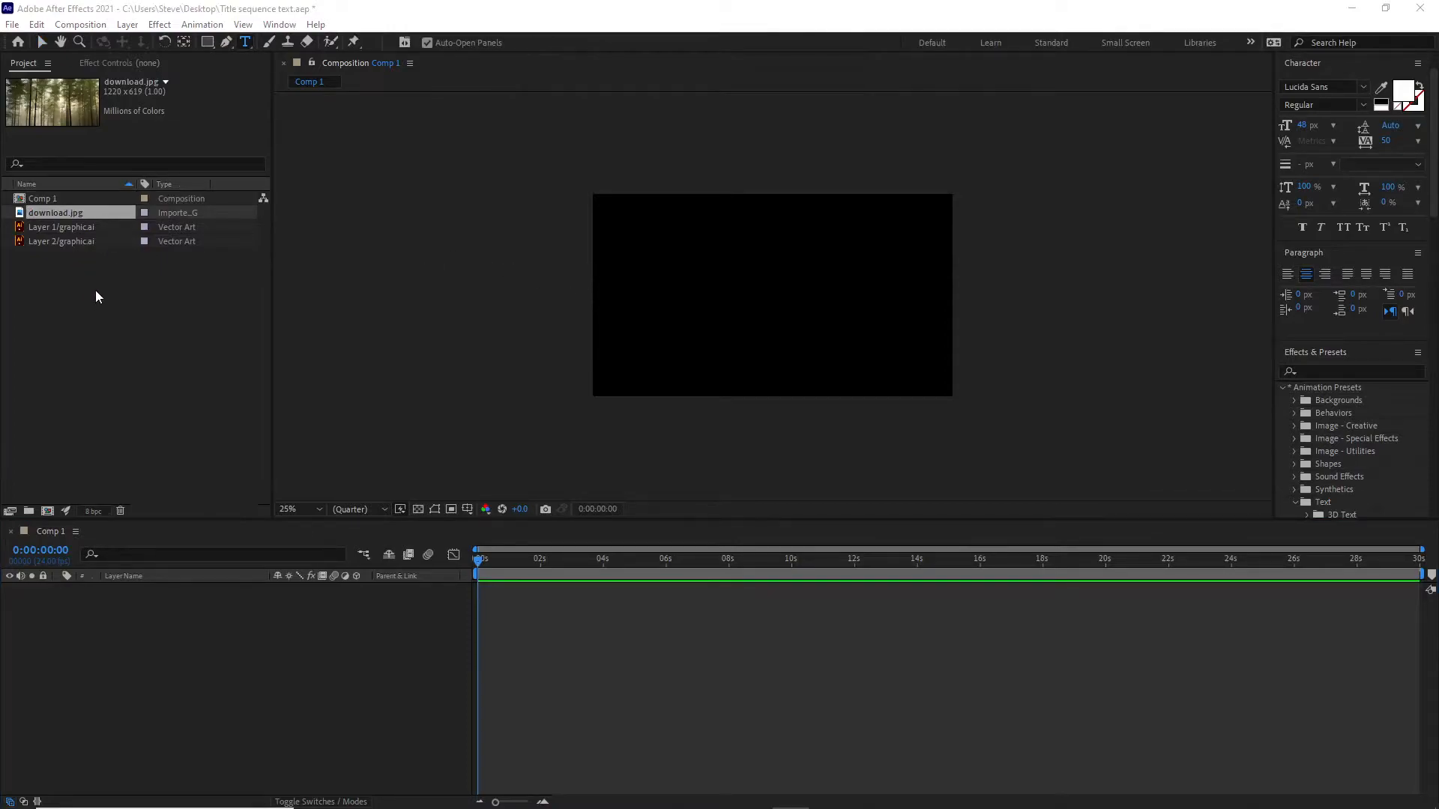
Add download.jpg, Layer 1/graphic.ai and Layer 2/graphic.ai together to the Comp 1 timeline.
{"action": "left_click", "coordinate": [77, 306]}
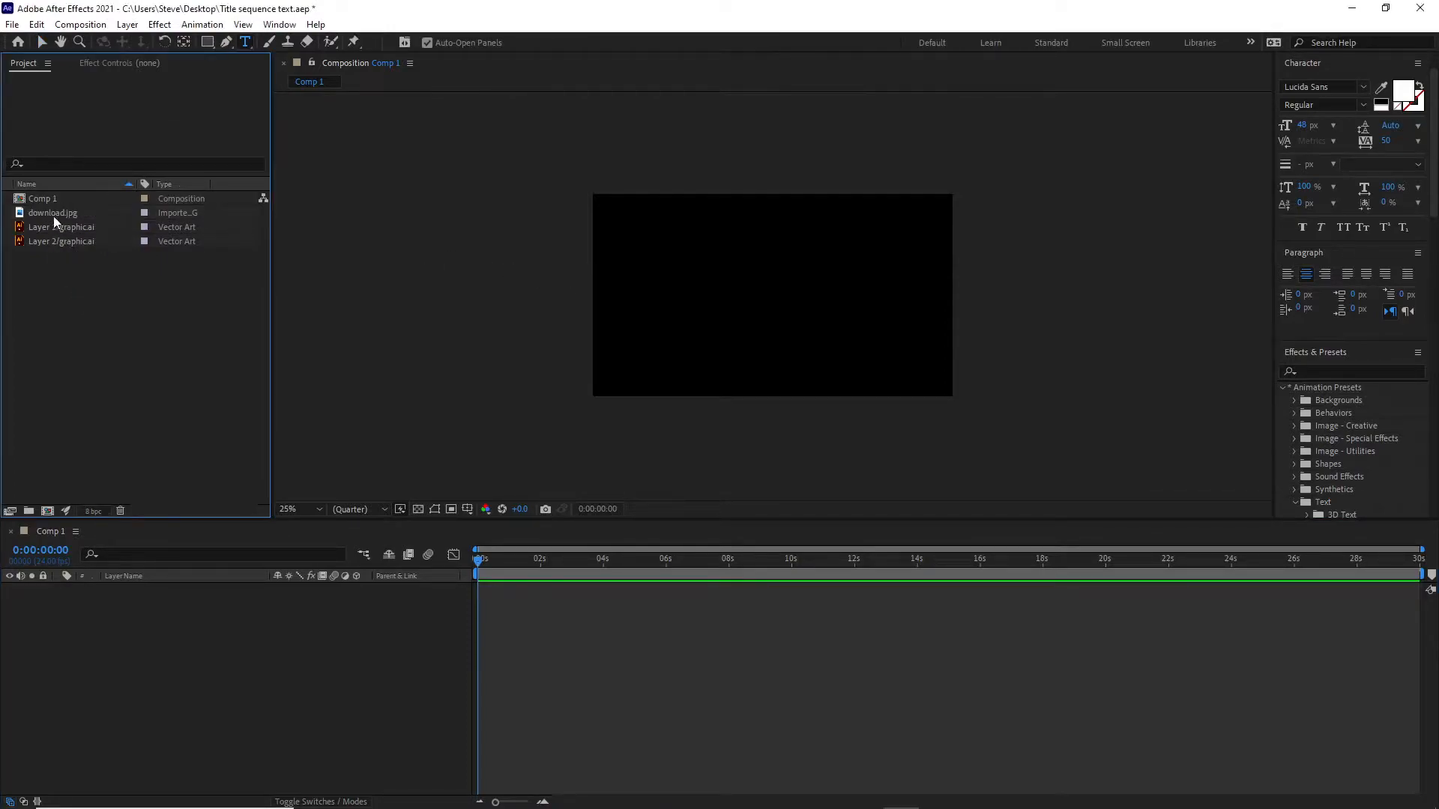
{"action": "left_click", "coordinate": [52, 213]}
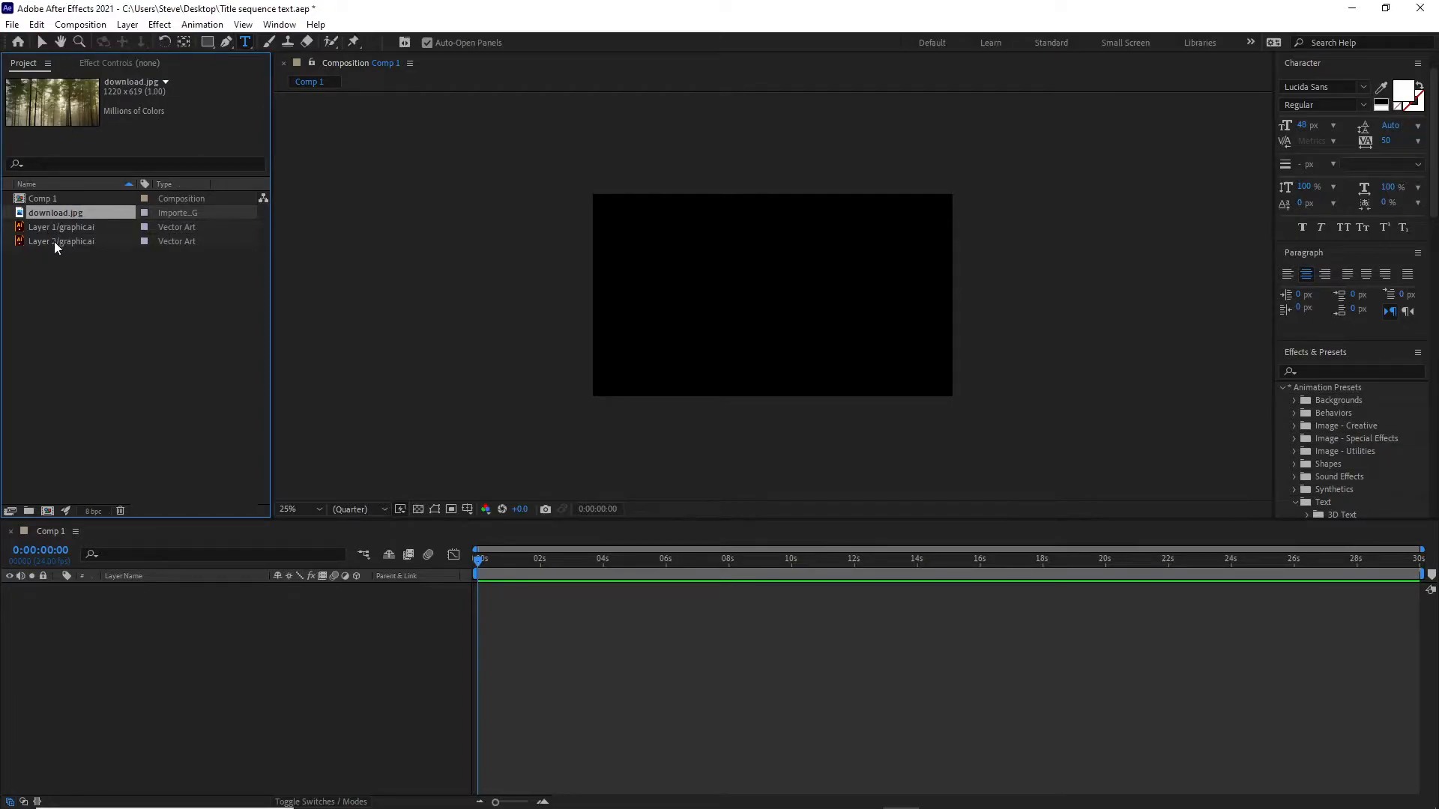
{"action": "left_click", "coordinate": [54, 241], "text": "shift"}
{"action": "left_click_drag", "start_coordinate": [56, 212], "coordinate": [98, 601]}
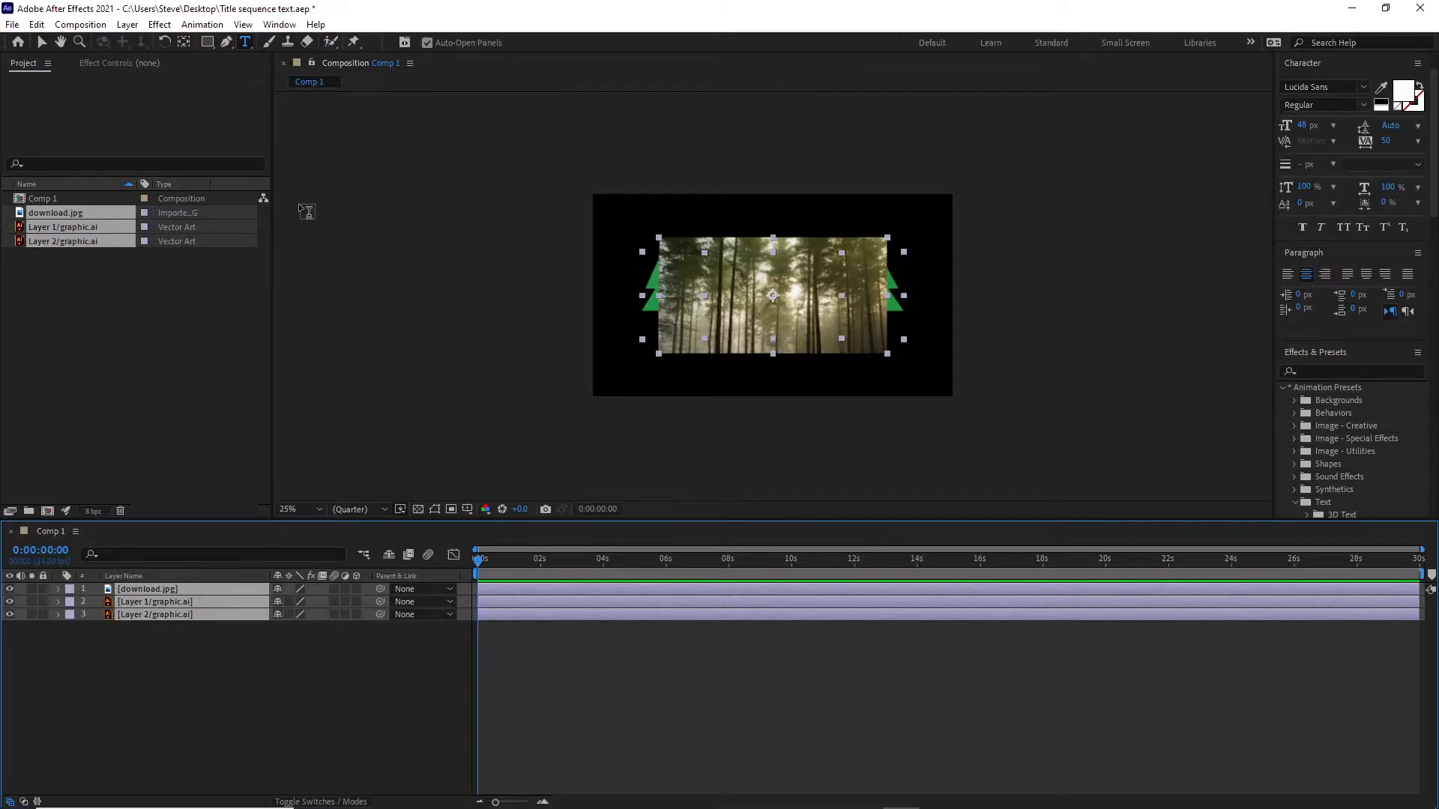
Shift all three layers slightly up and left with the Selection tool, and move download.jpg below both graphic layers in the stack.
{"action": "left_click", "coordinate": [42, 42]}
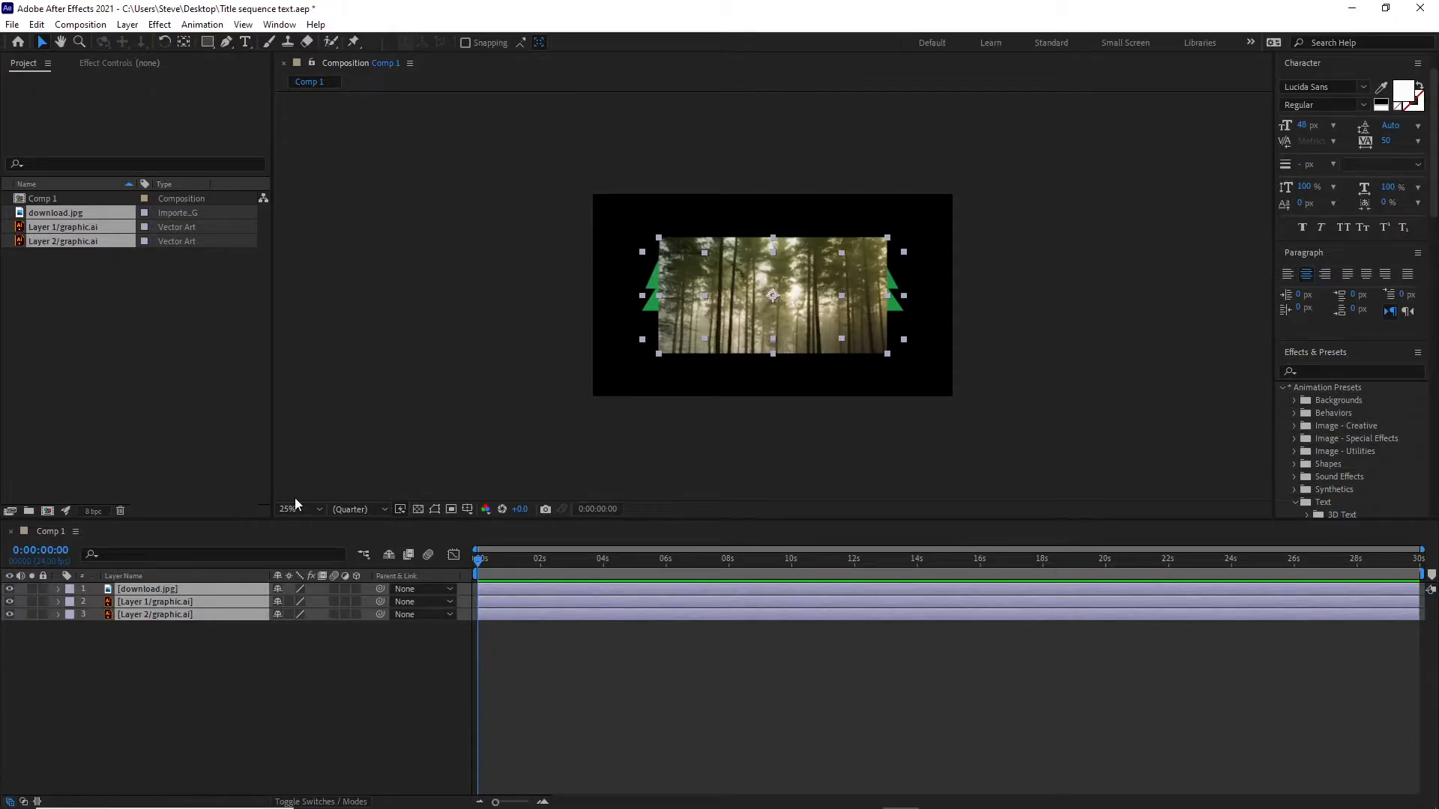
{"action": "mouse_move", "coordinate": [802, 276]}
{"action": "left_mouse_down"}
{"action": "mouse_move", "coordinate": [746, 339]}
{"action": "mouse_move", "coordinate": [798, 268]}
{"action": "left_mouse_up"}
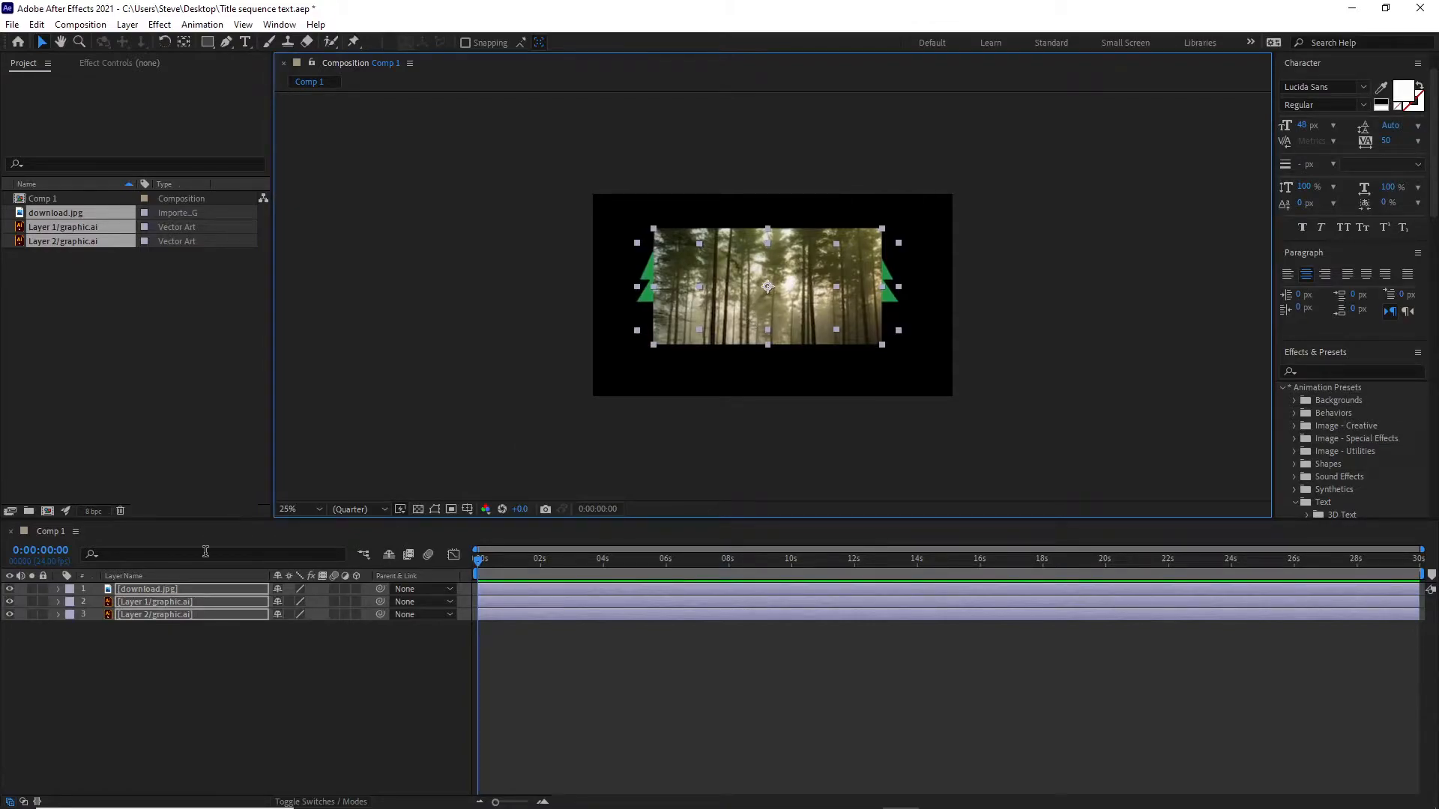
{"action": "left_click", "coordinate": [253, 682]}
{"action": "left_click", "coordinate": [154, 589]}
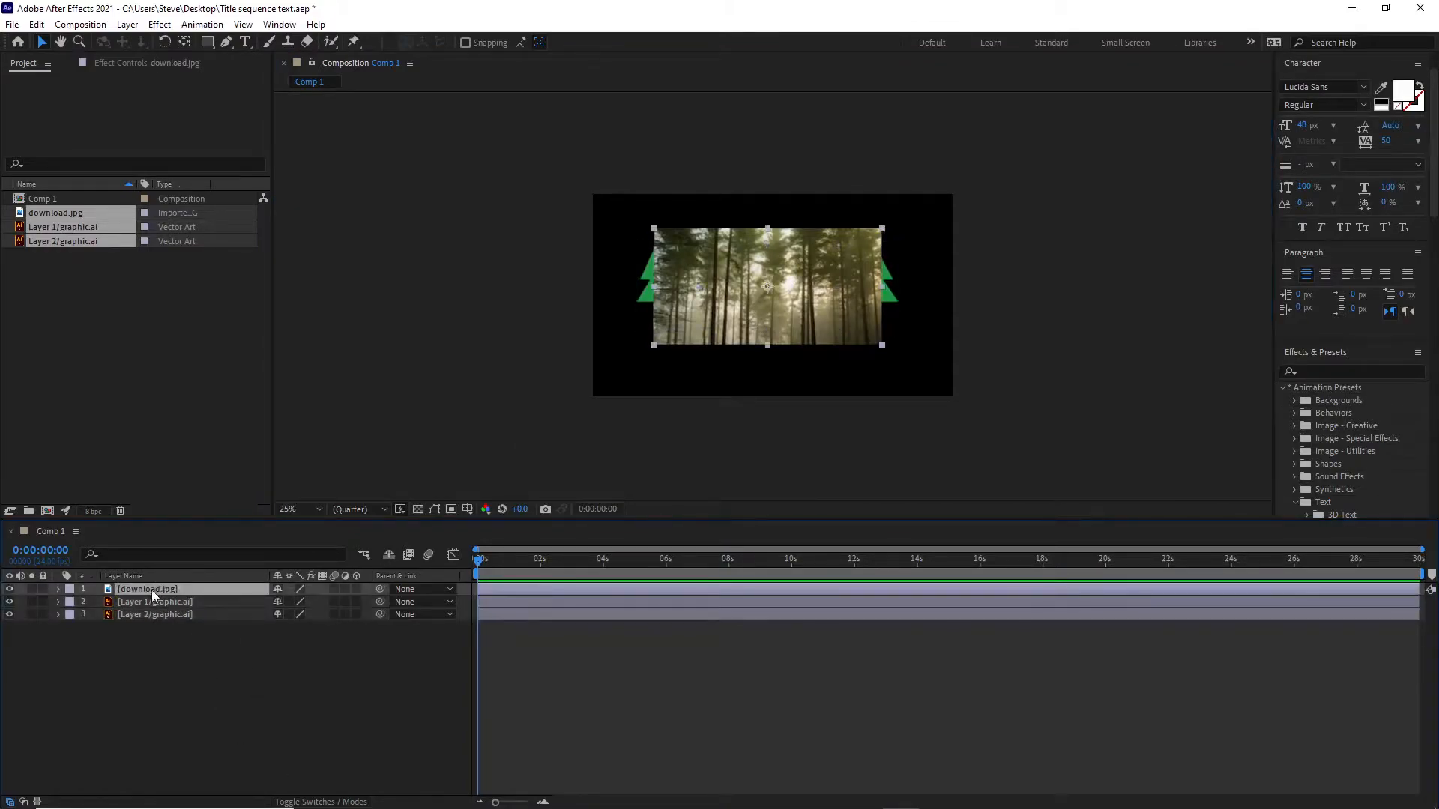
{"action": "left_click_drag", "start_coordinate": [129, 591], "coordinate": [126, 619]}
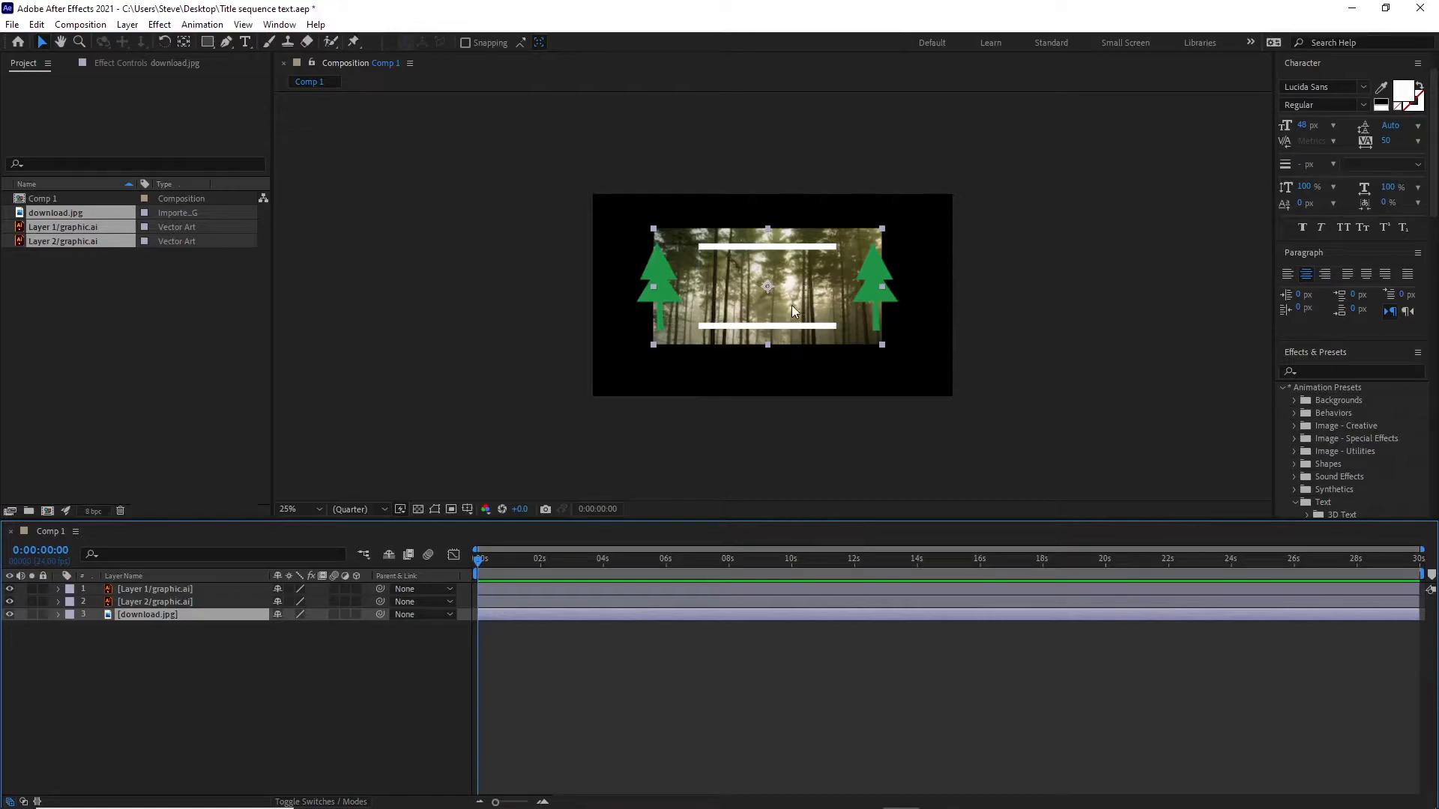
Enlarge the download.jpg forest layer and reposition it so it covers the whole composition frame behind the graphics.
{"action": "left_click", "coordinate": [653, 349]}
{"action": "mouse_move", "coordinate": [654, 349]}
{"action": "left_mouse_down"}
{"action": "mouse_move", "coordinate": [571, 402]}
{"action": "mouse_move", "coordinate": [645, 361]}
{"action": "left_mouse_up"}
{"action": "left_click", "coordinate": [580, 376]}
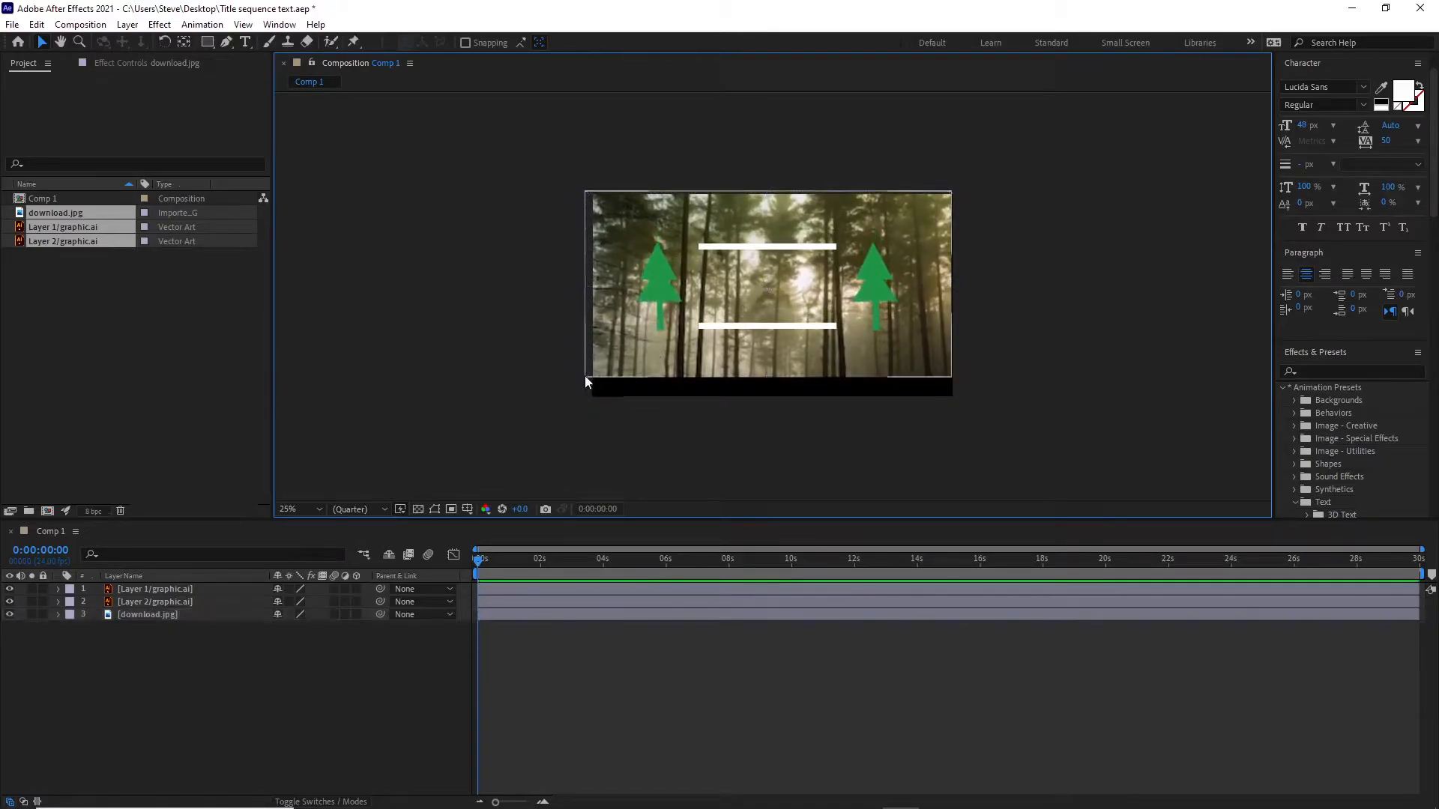
{"action": "left_click", "coordinate": [595, 371]}
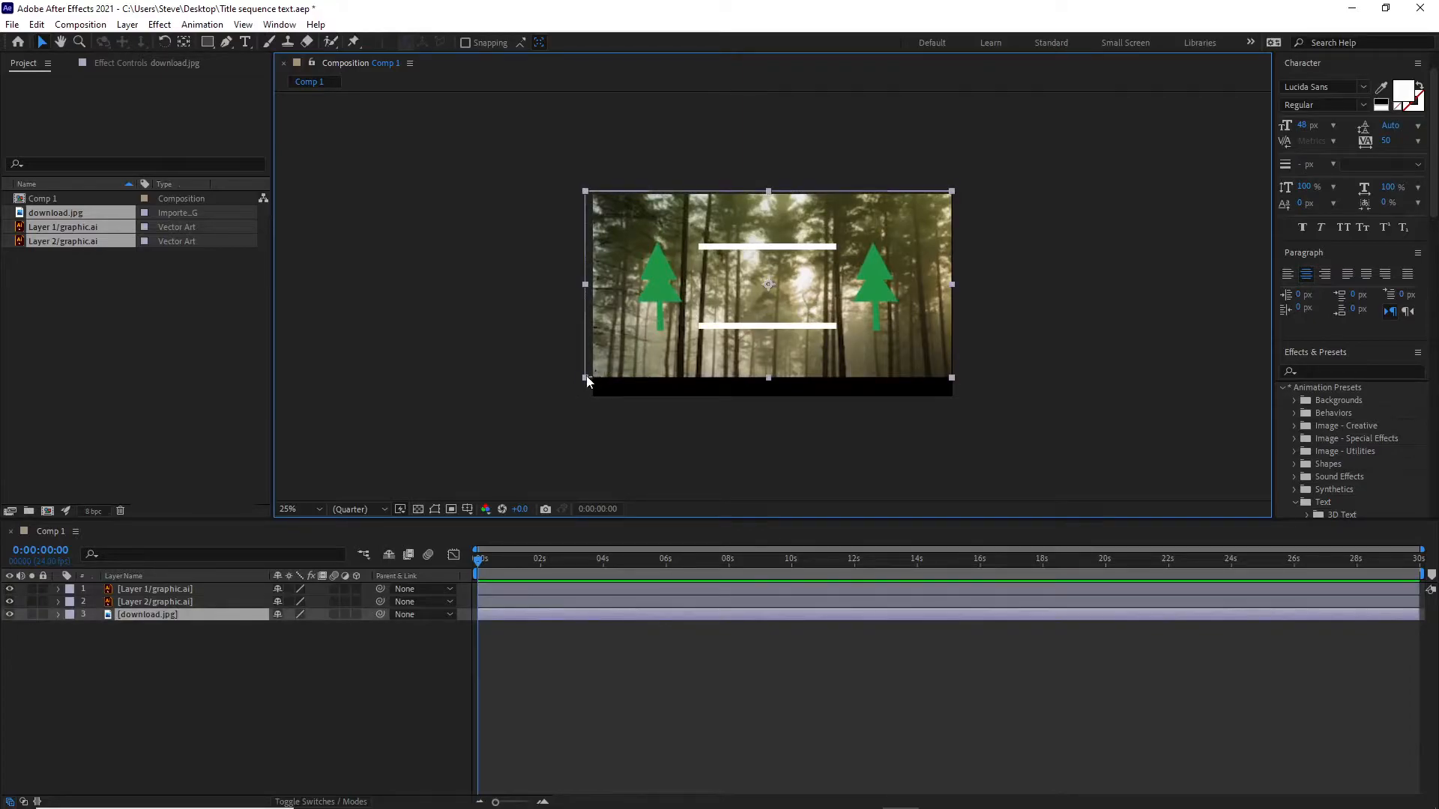
{"action": "left_click_drag", "start_coordinate": [586, 378], "coordinate": [572, 386]}
{"action": "left_click_drag", "start_coordinate": [659, 365], "coordinate": [660, 374]}
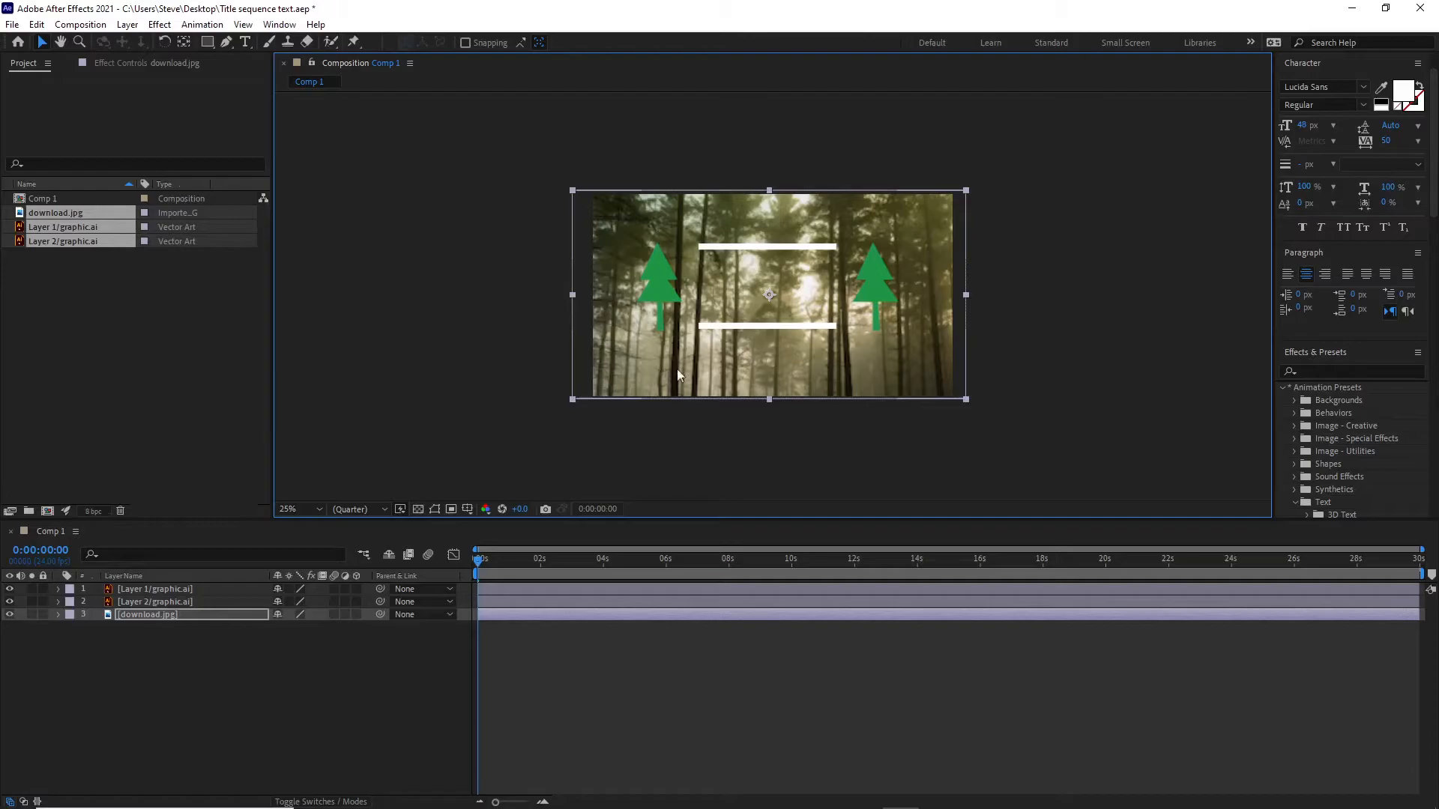
{"action": "left_click_drag", "start_coordinate": [734, 205], "coordinate": [732, 205]}
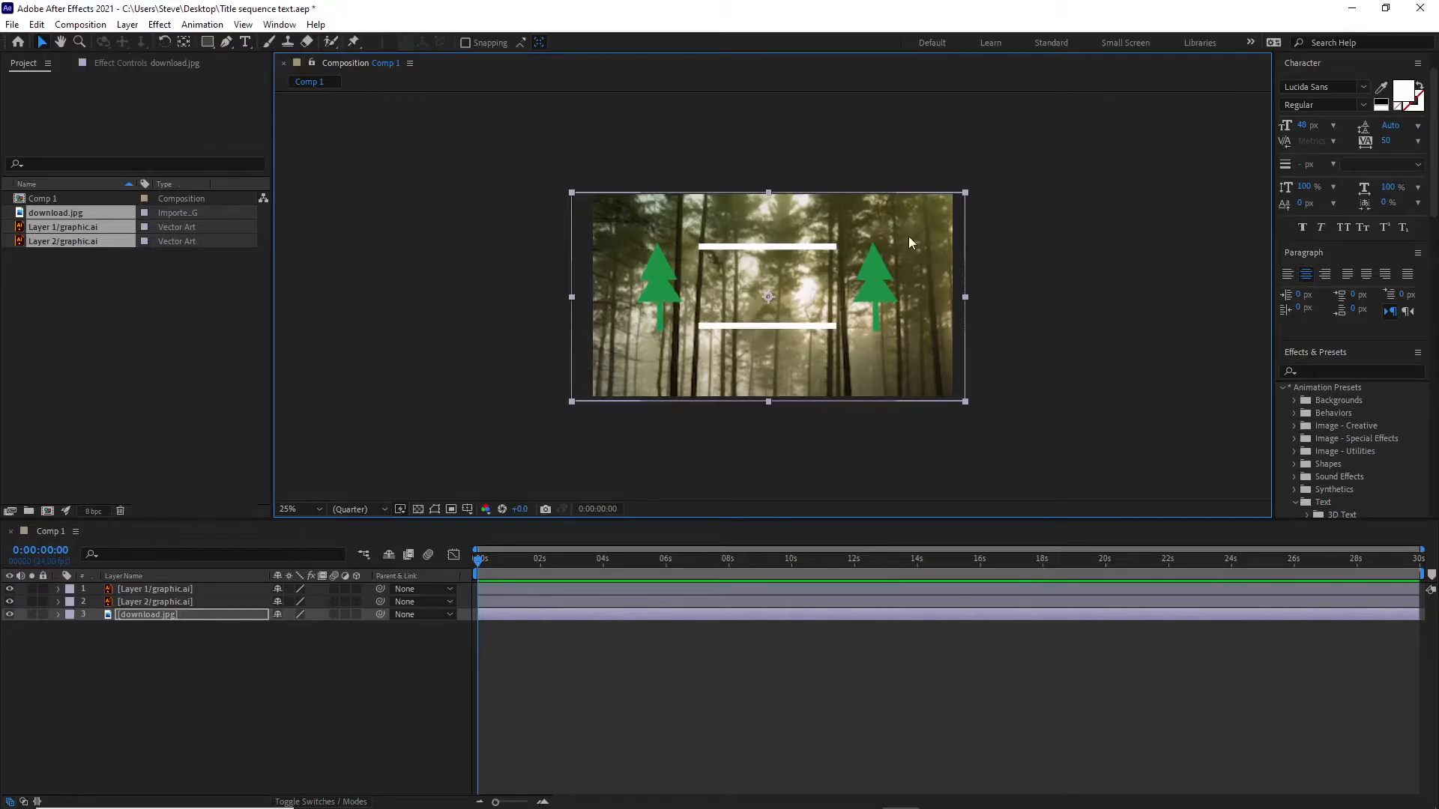
{"action": "left_click", "coordinate": [1019, 264]}
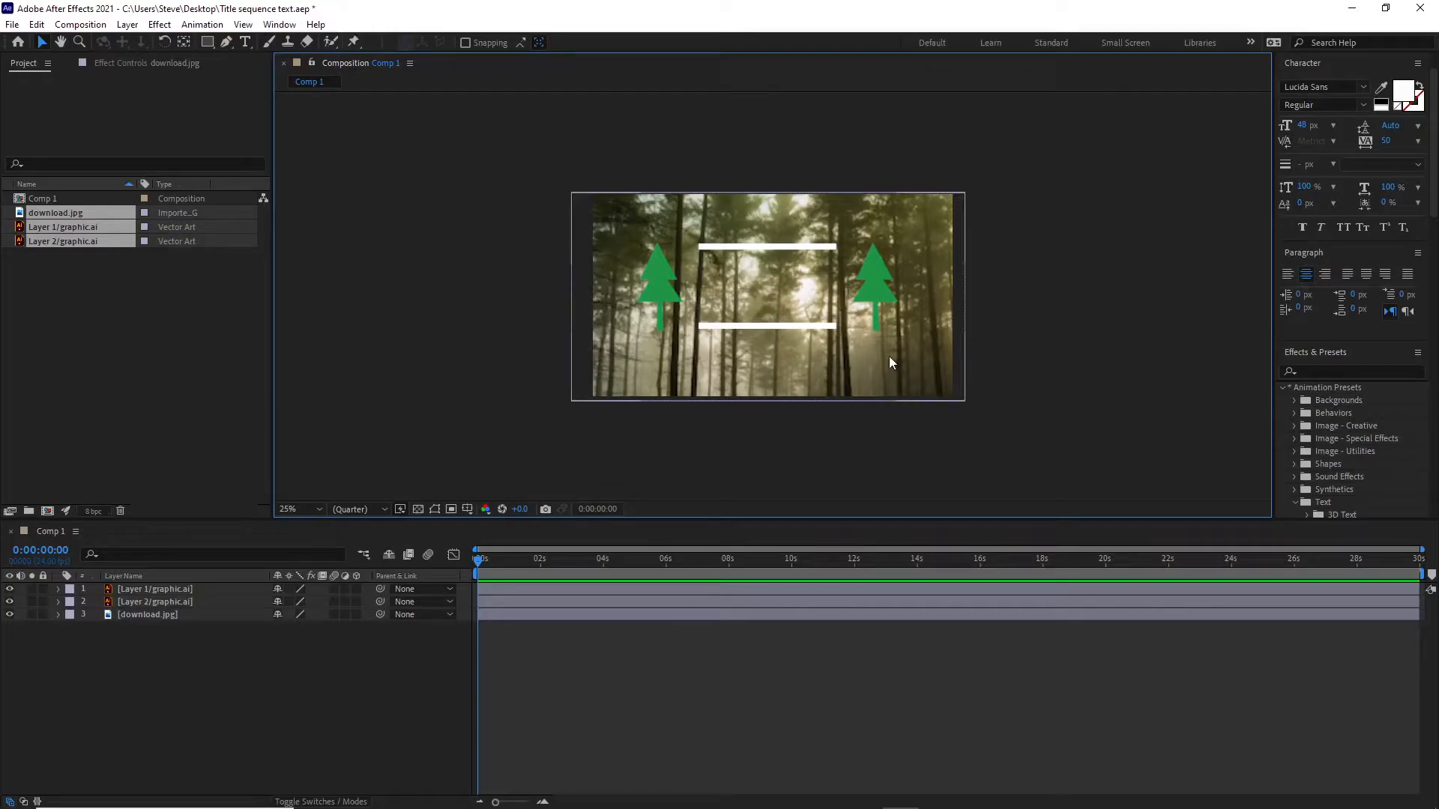
Check the composition layout at closer and wider magnifications and set the viewer magnification to Fit.
{"action": "key", "text": "period"}
{"action": "key", "text": "period"}
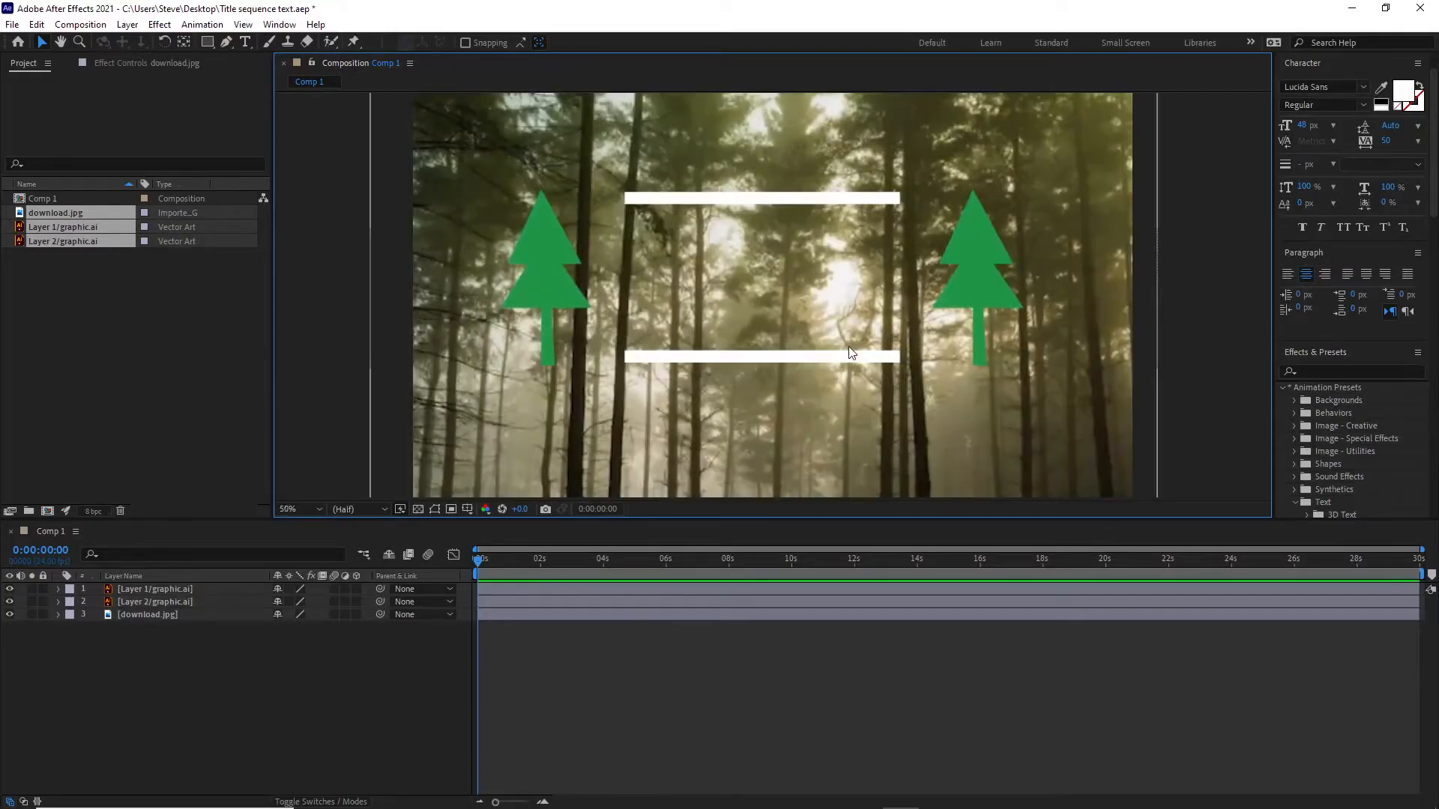
{"action": "key", "text": "comma"}
{"action": "key", "text": "comma"}
{"action": "key", "text": "period"}
{"action": "key", "text": "period"}
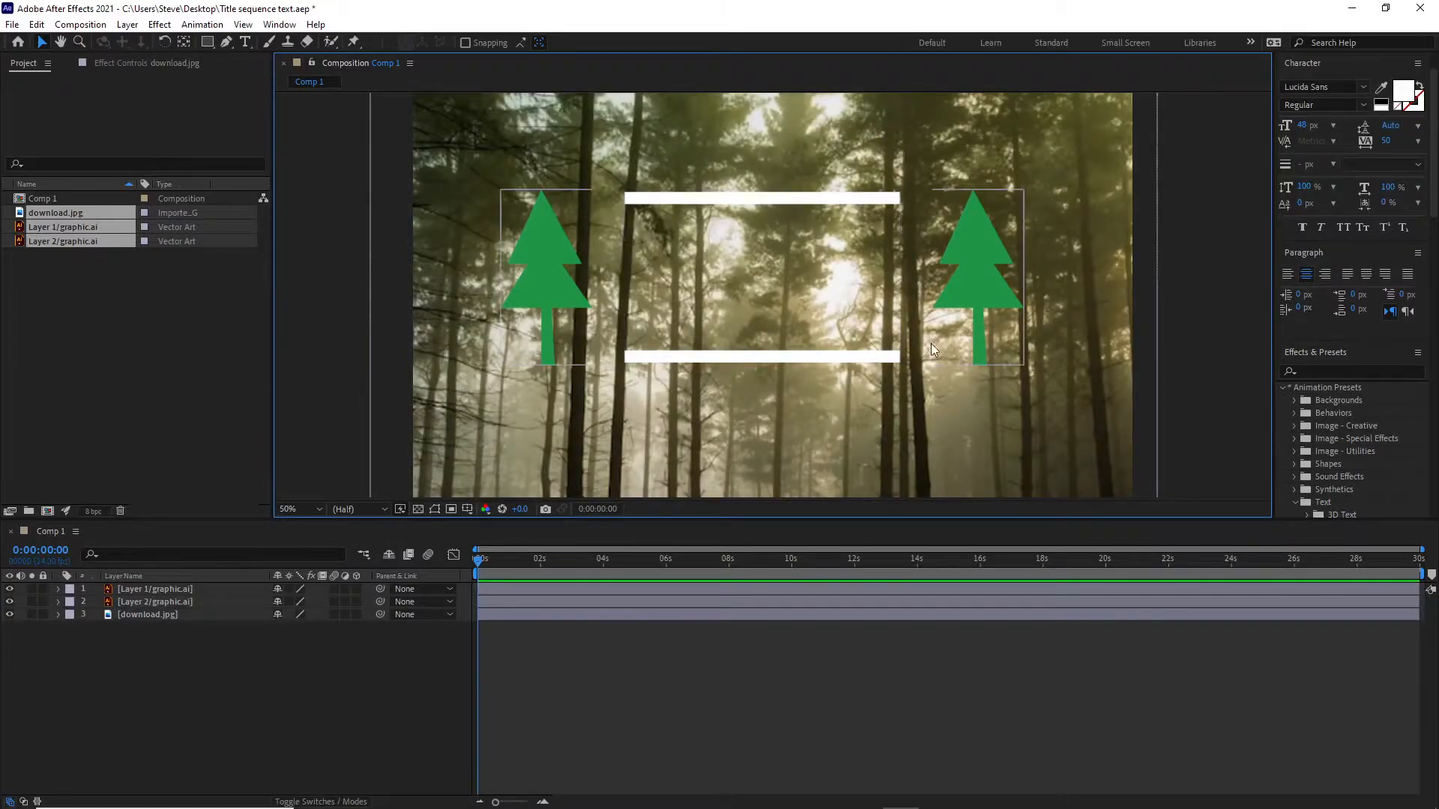
{"action": "scroll", "coordinate": [930, 342], "scroll_direction": "down", "scroll_amount": 2}
{"action": "scroll", "coordinate": [931, 342], "scroll_direction": "up", "scroll_amount": 2}
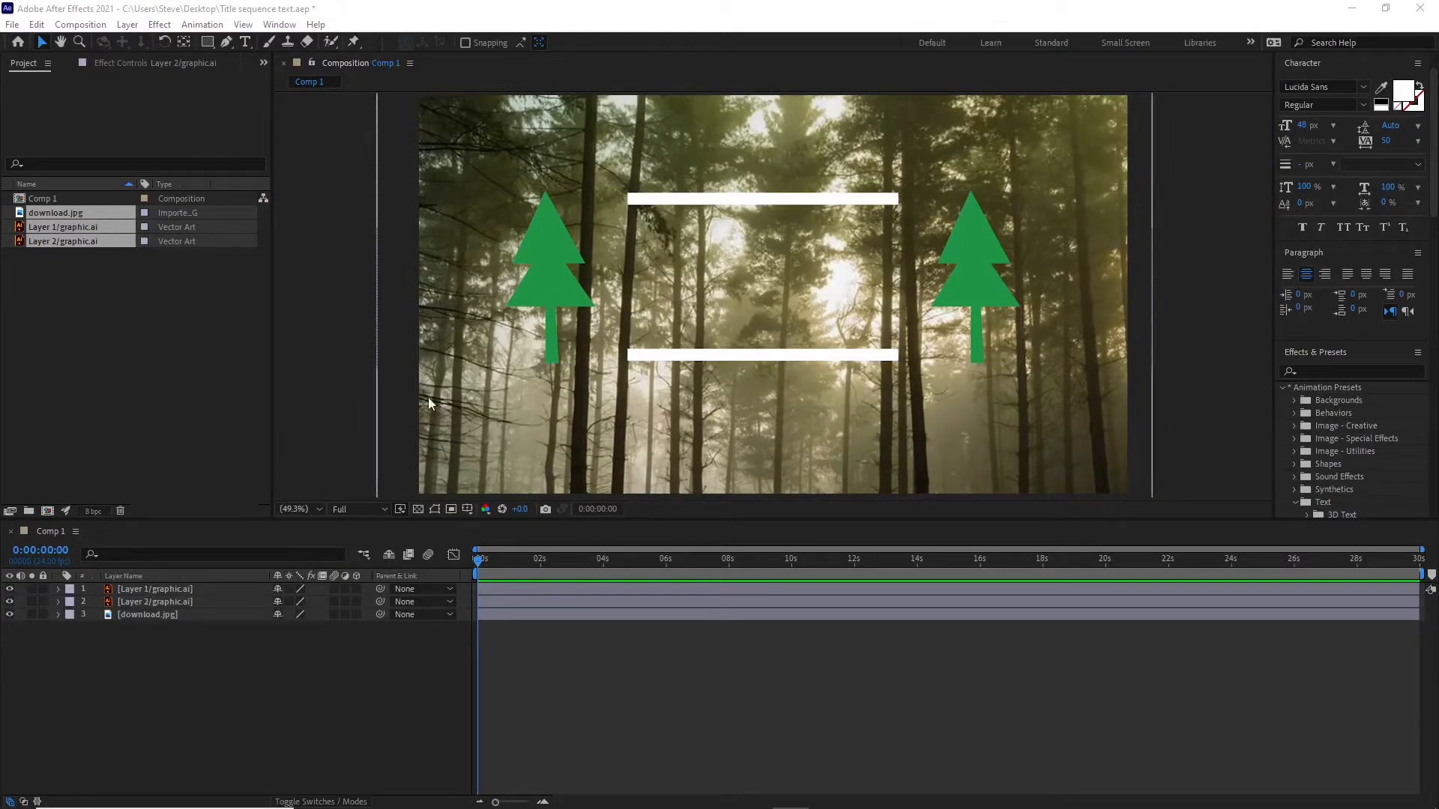
{"action": "left_click", "coordinate": [316, 508]}
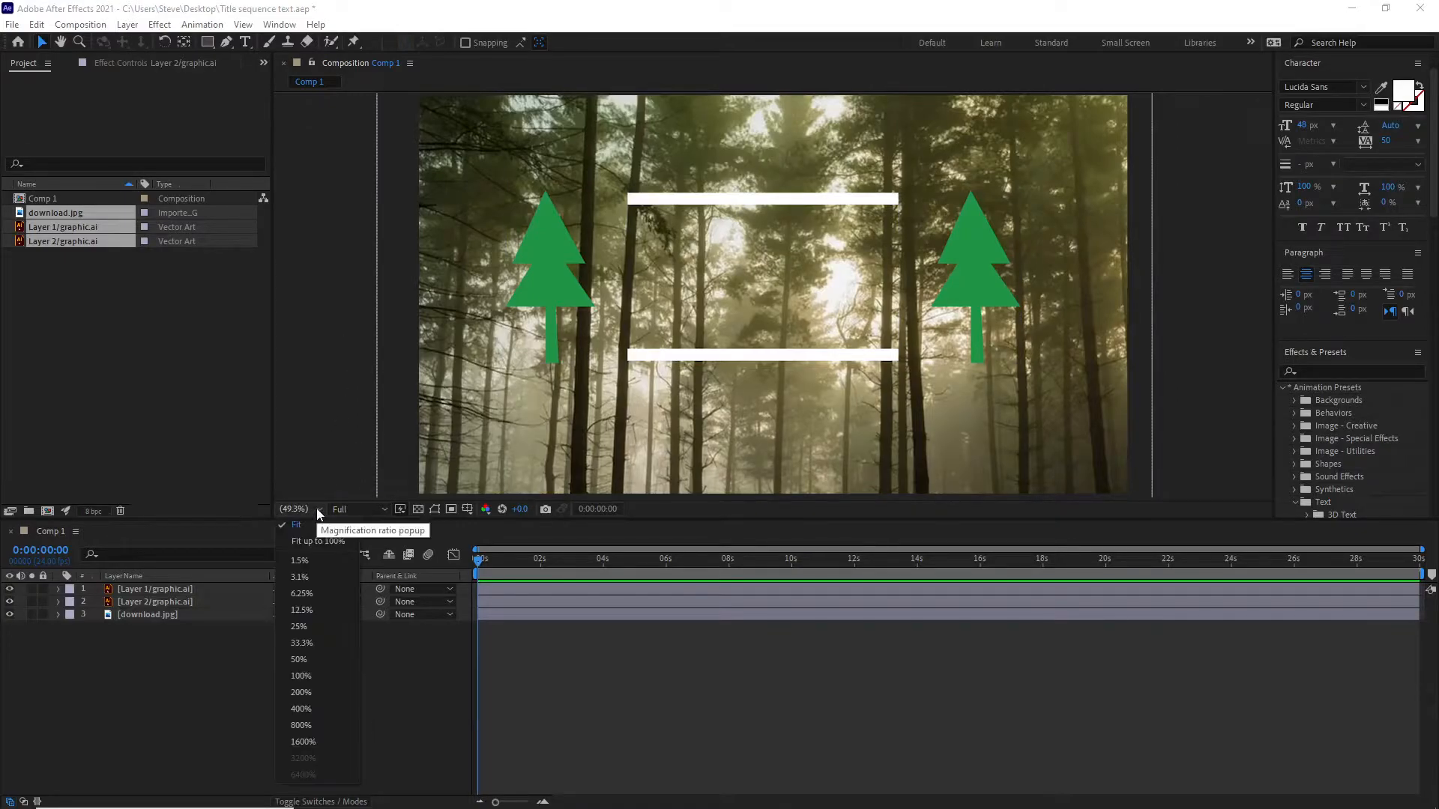
{"action": "left_click", "coordinate": [307, 523]}
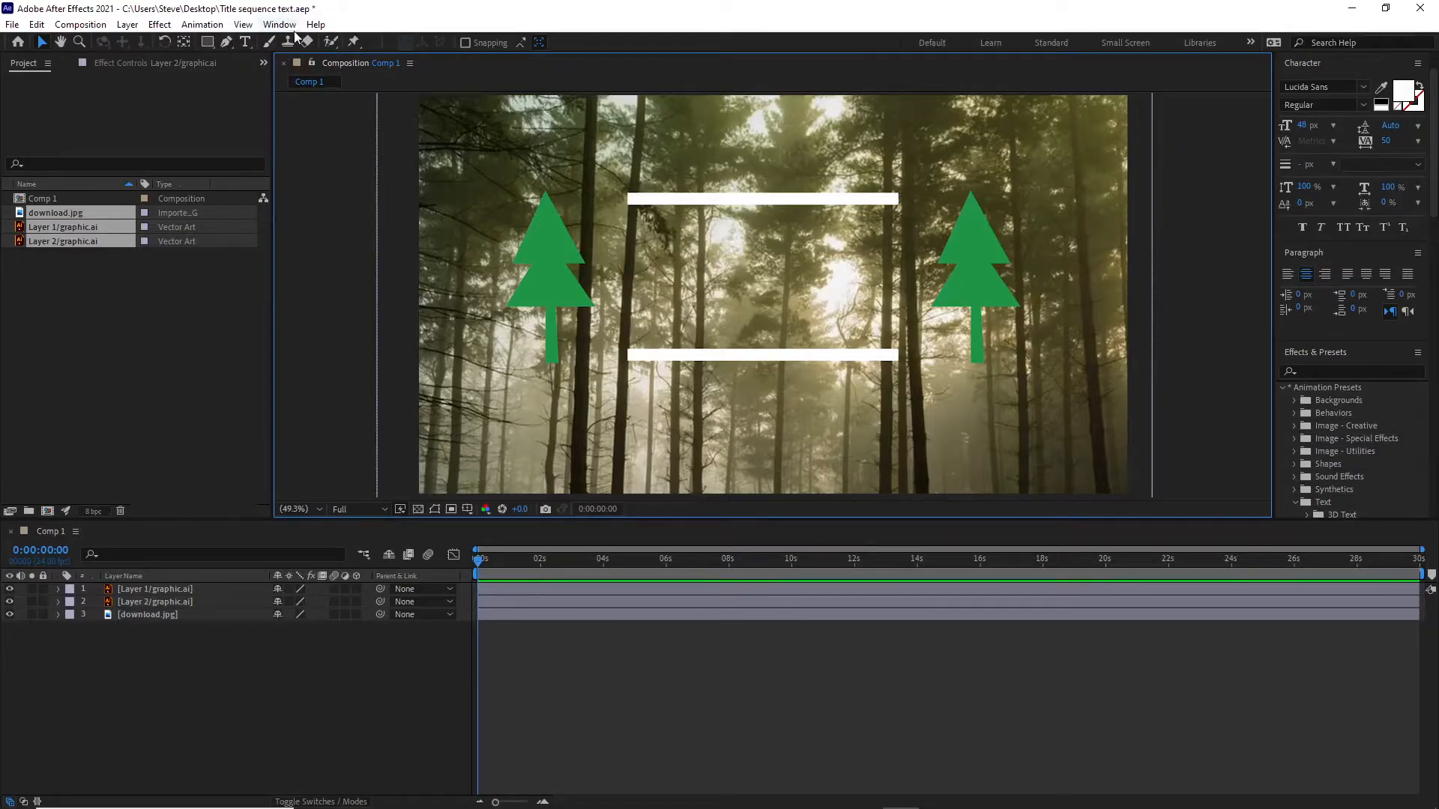
Add a text layer reading "A place of mystery" and place it just above the lower white bar.
{"action": "left_click", "coordinate": [245, 40]}
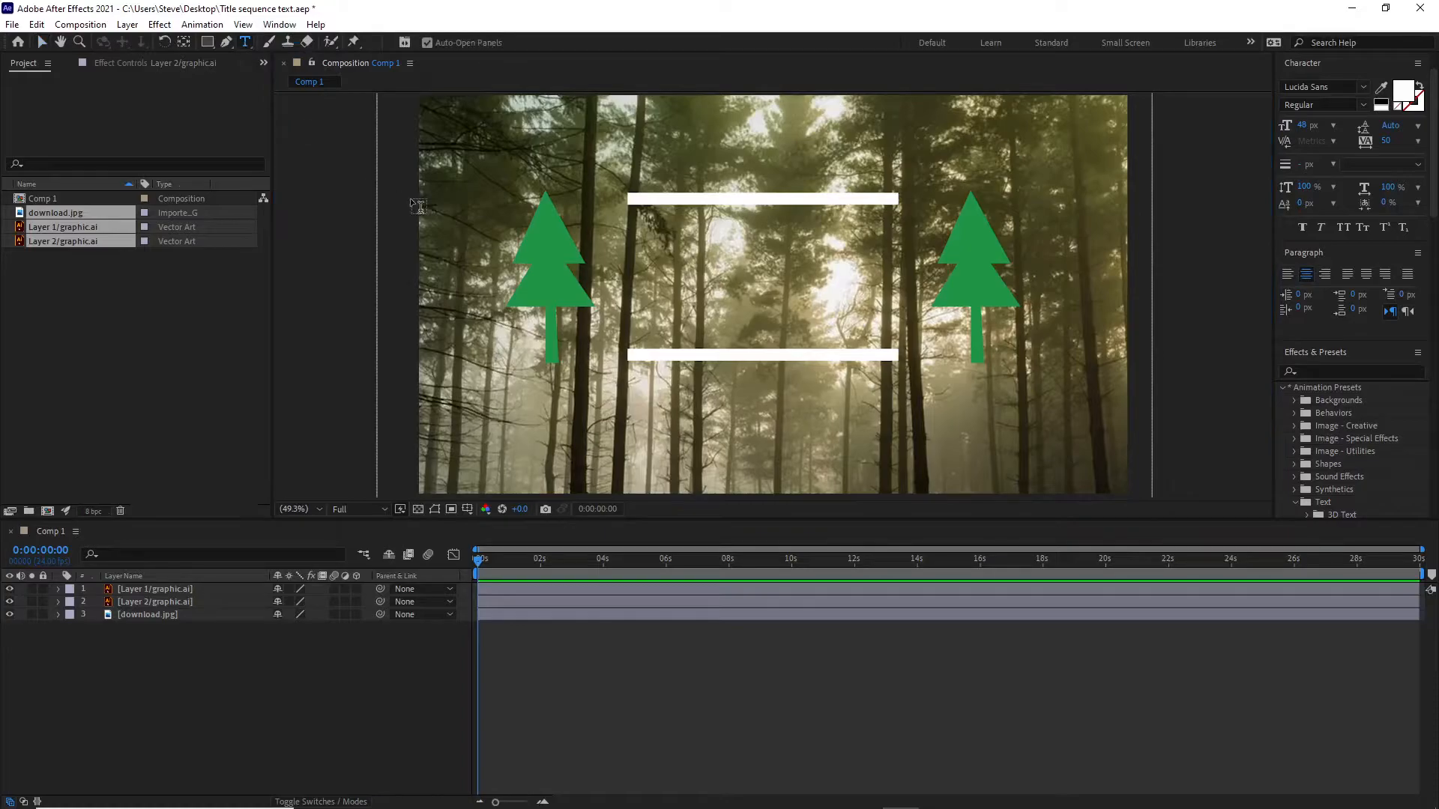
{"action": "left_click", "coordinate": [646, 263]}
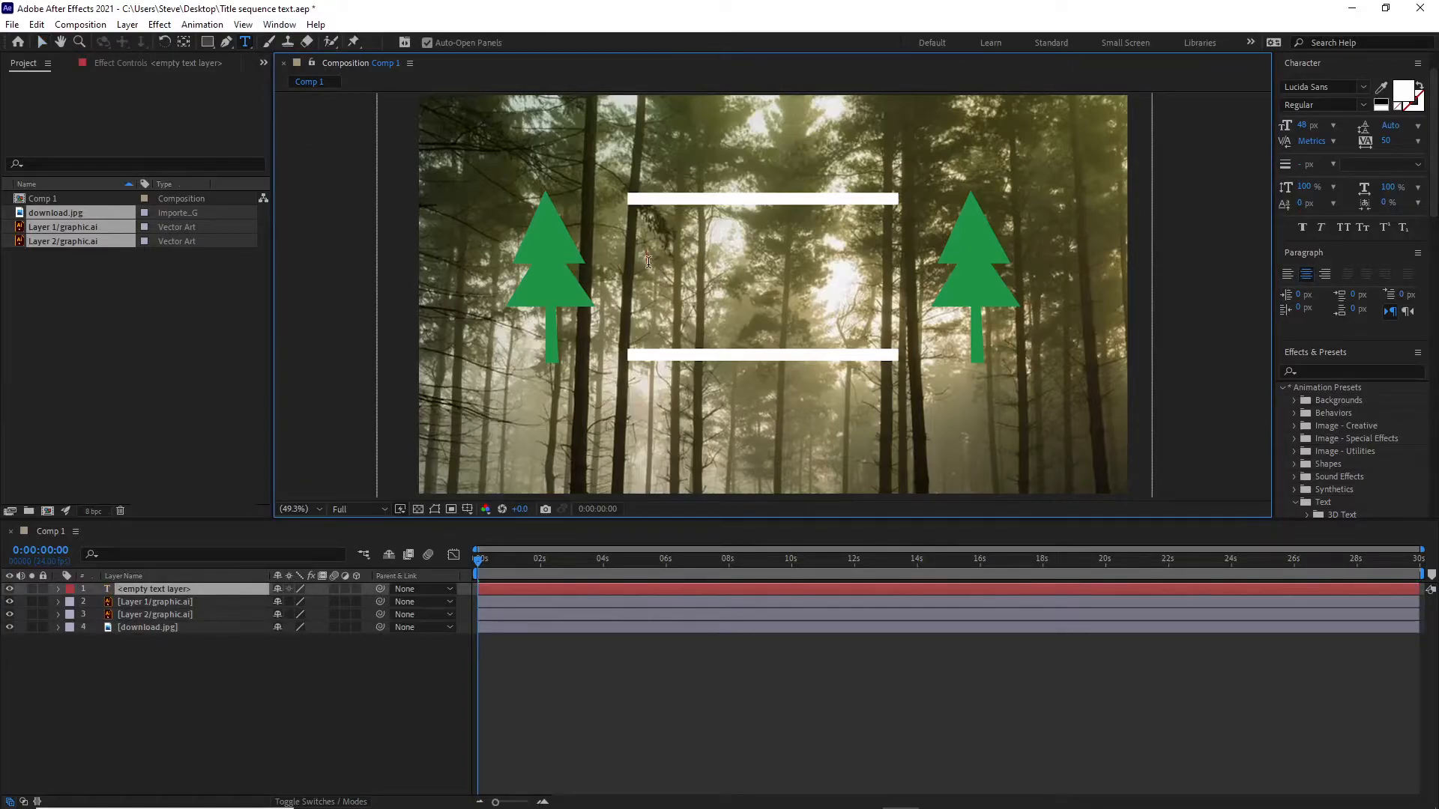
{"action": "type", "text": "A"}
{"action": "type", "text": "place of m"}
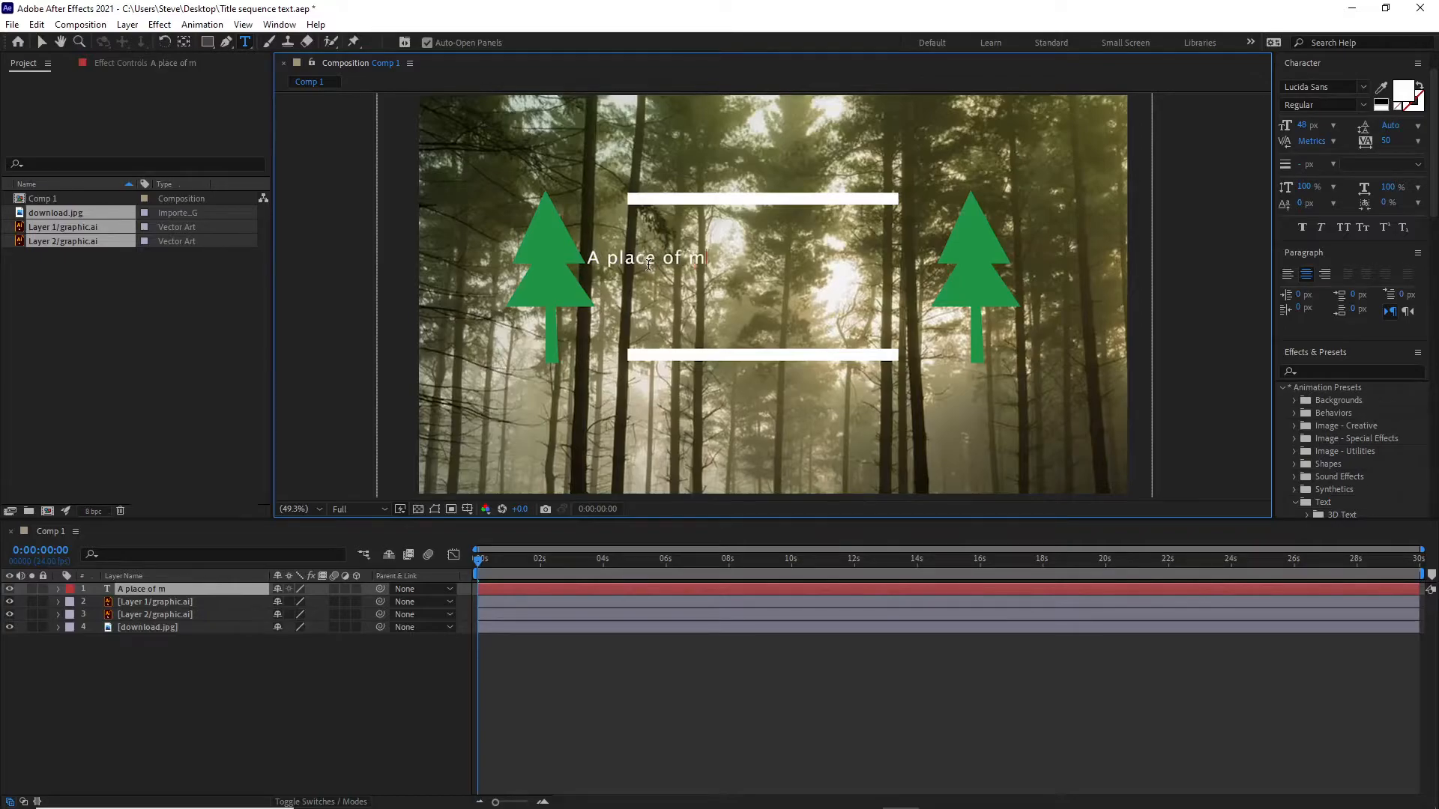
{"action": "type", "text": "ystery"}
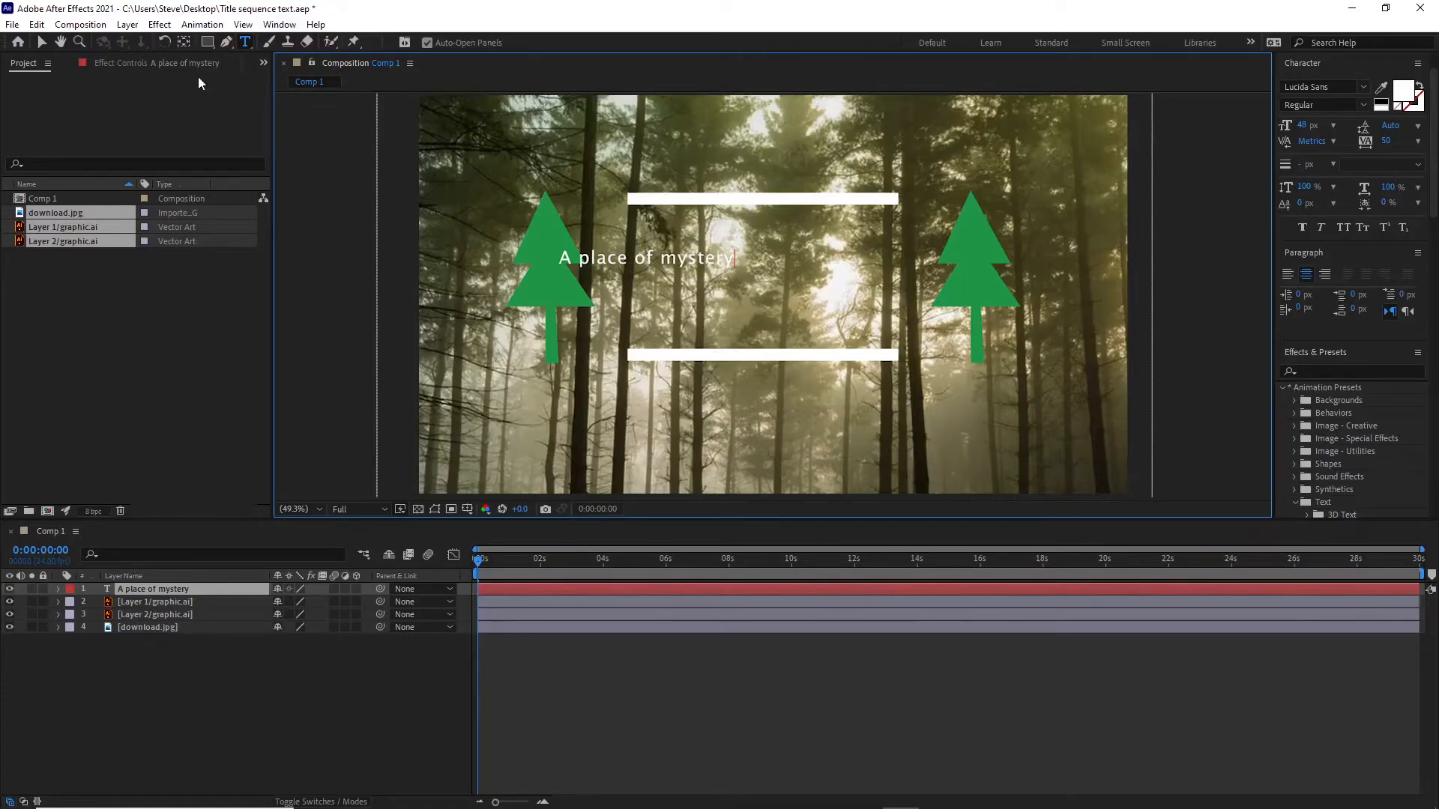
{"action": "left_click", "coordinate": [43, 44]}
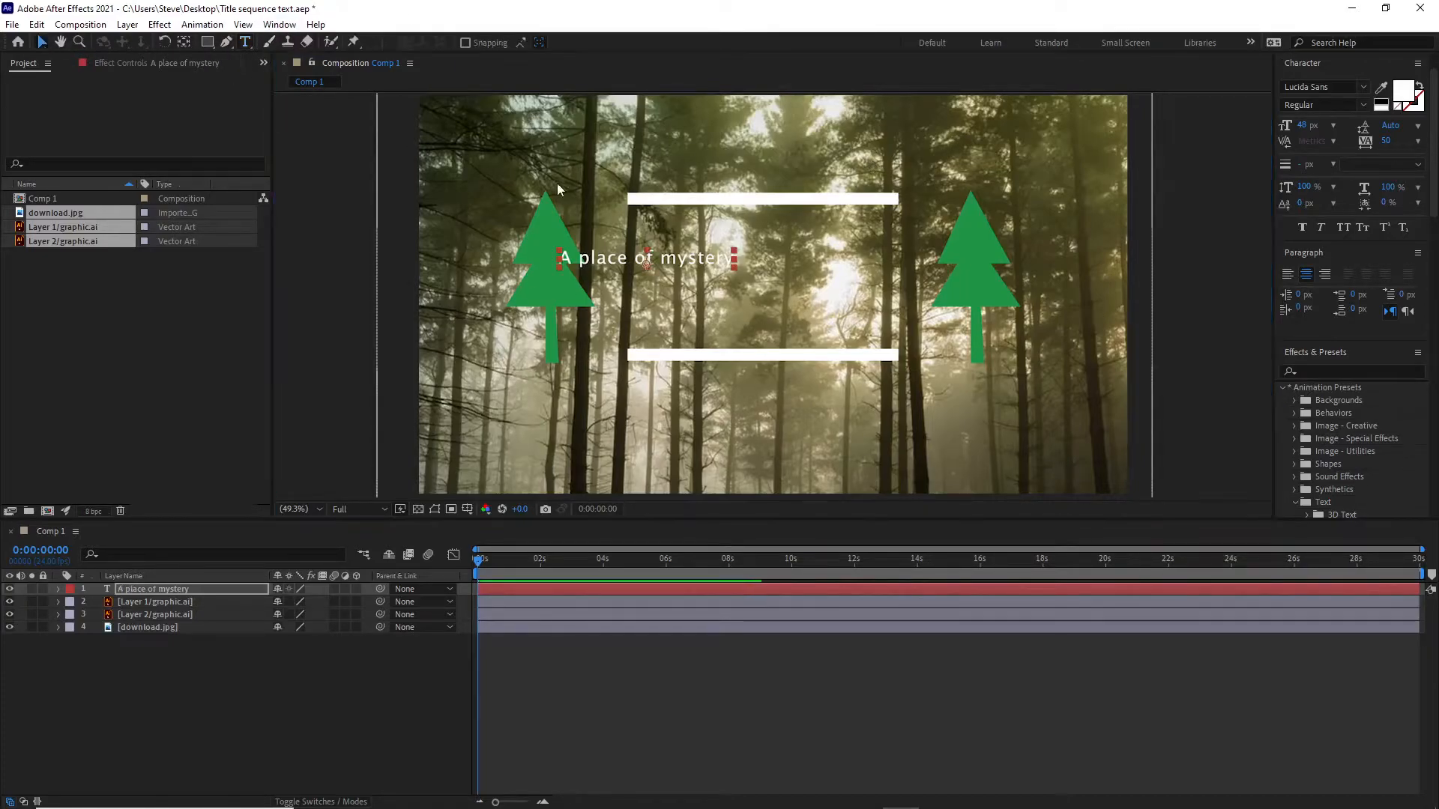
{"action": "left_click_drag", "start_coordinate": [686, 259], "coordinate": [803, 324]}
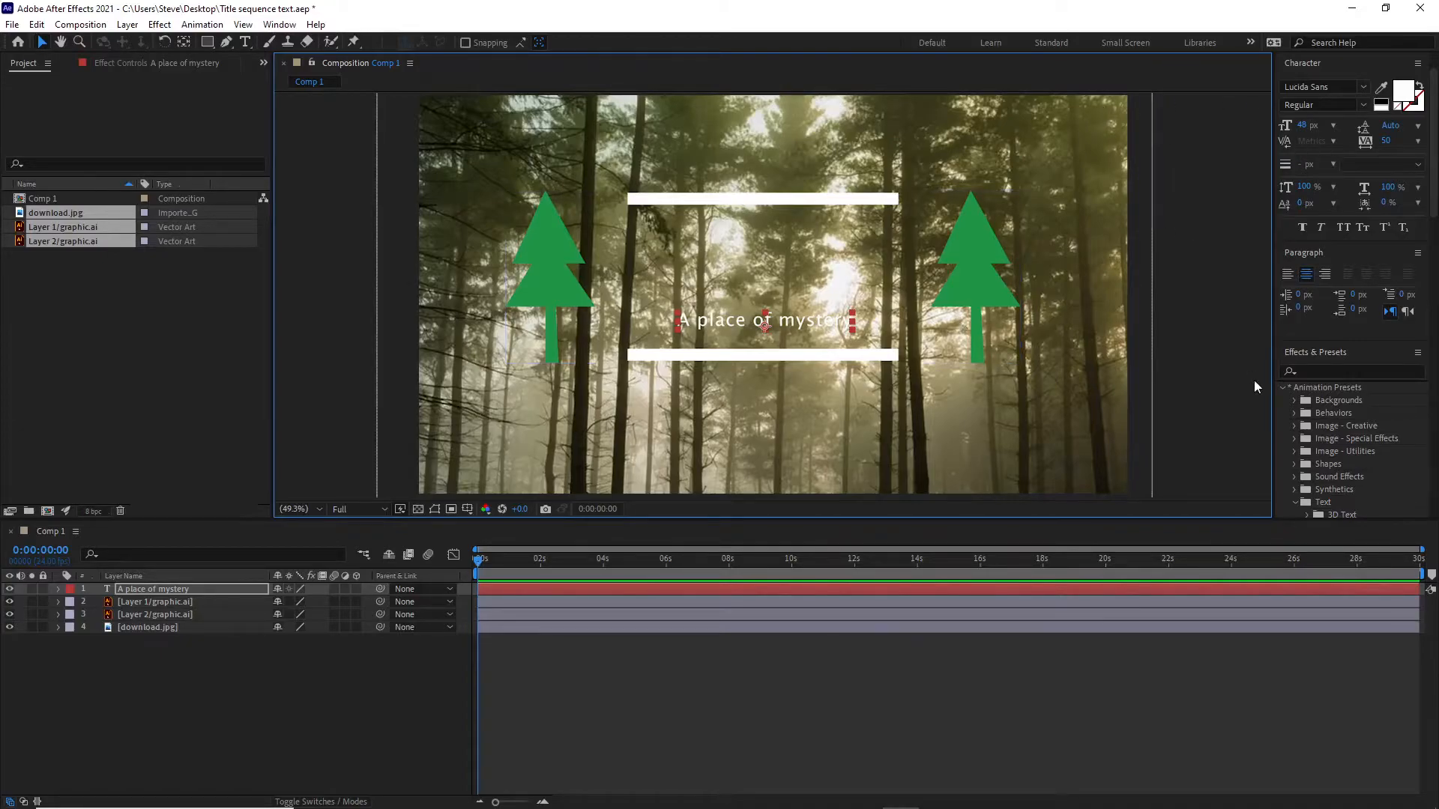
Collapse the Animation Presets group and show the Effect Controls for the "A place of mystery" layer.
{"action": "left_click", "coordinate": [1282, 388]}
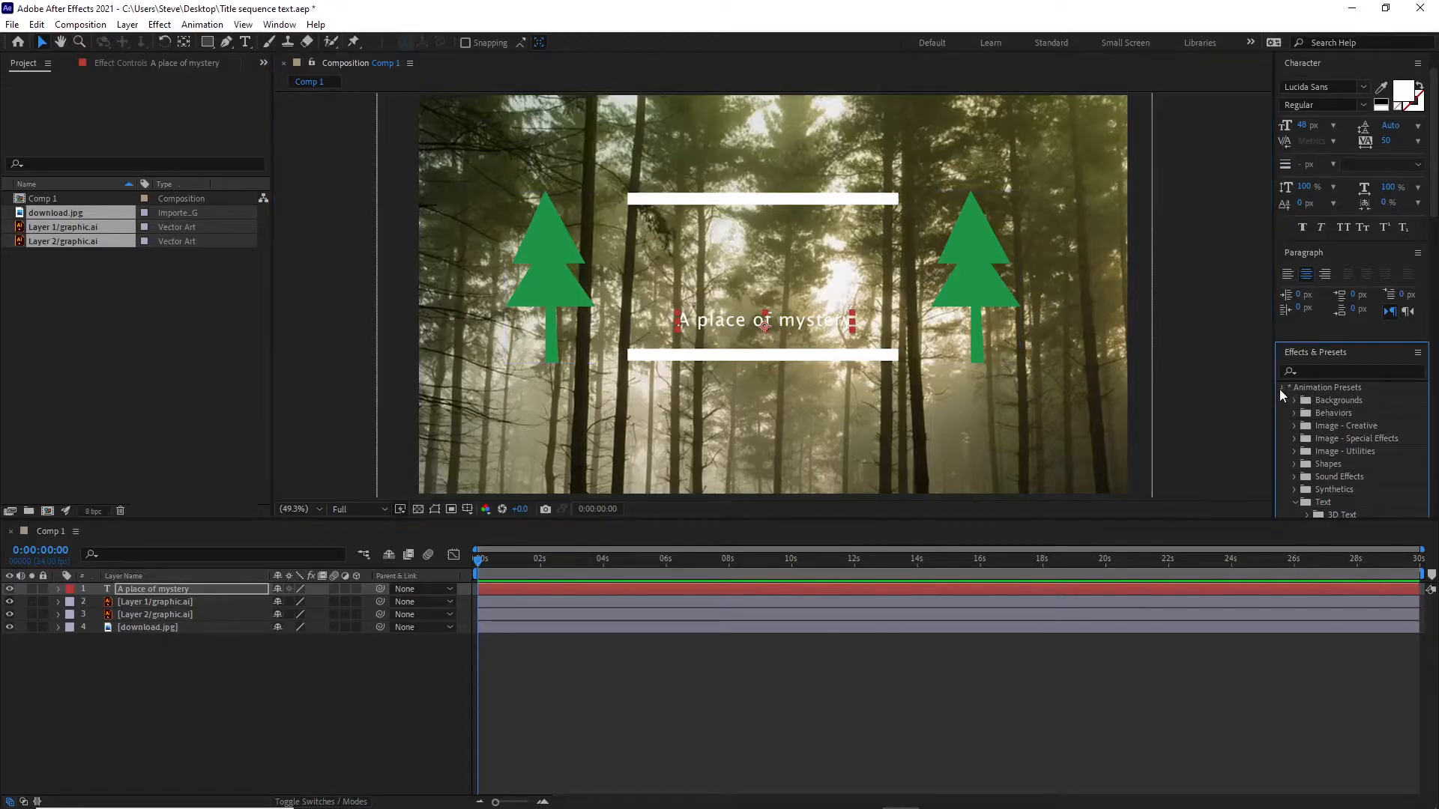
{"action": "left_click", "coordinate": [280, 25]}
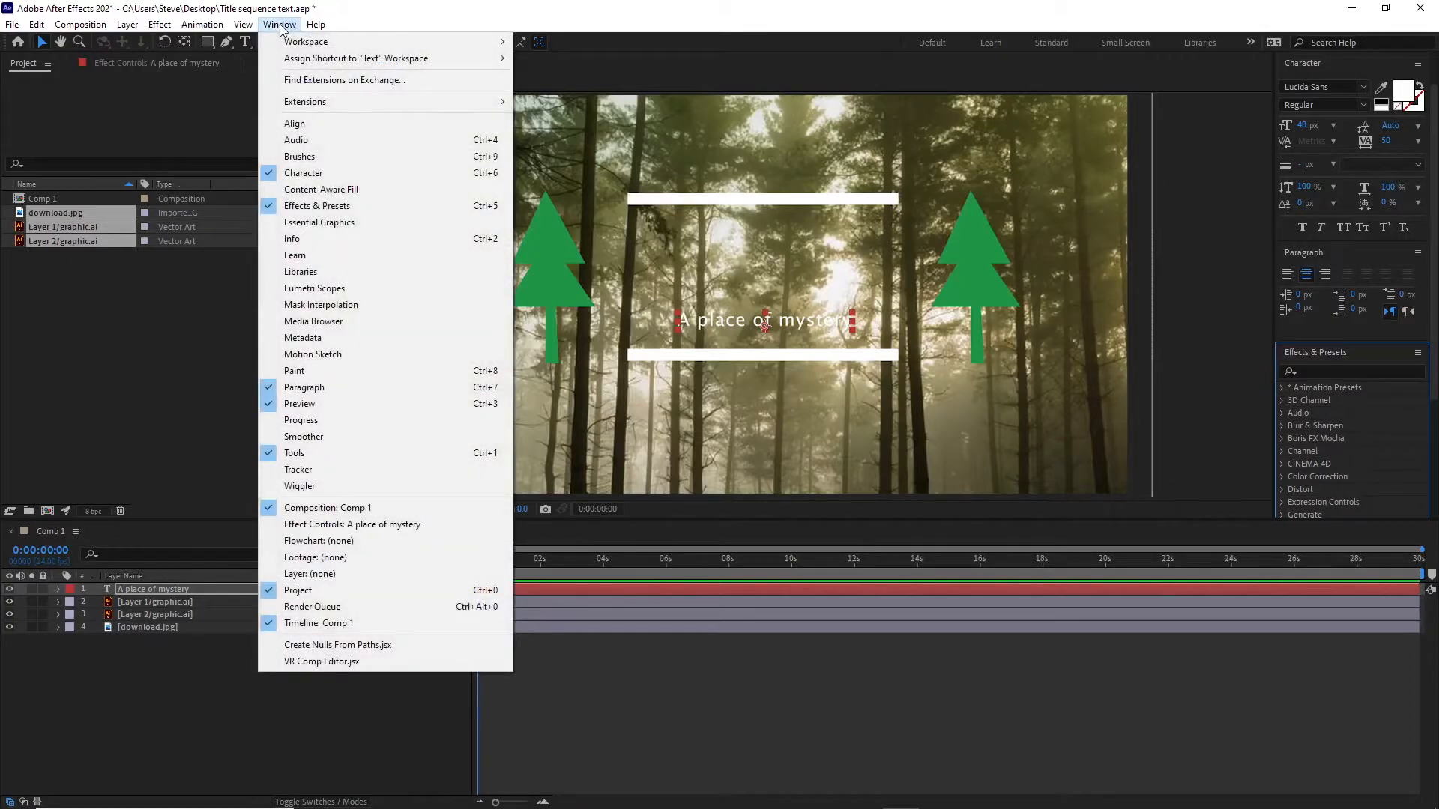
{"action": "left_click", "coordinate": [337, 525]}
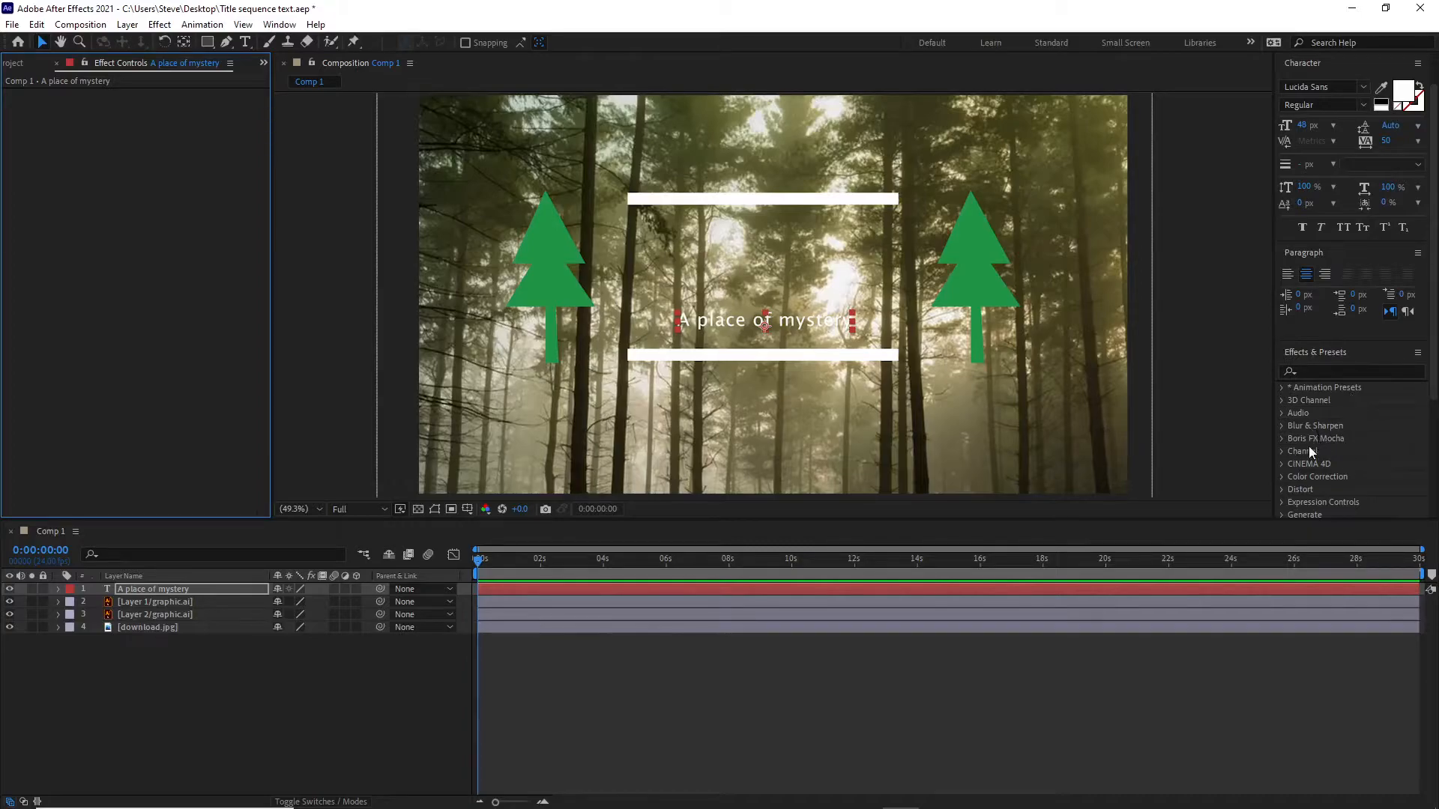
Apply the Glow effect from the Stylize category to the "A place of mystery" text layer.
{"action": "scroll", "coordinate": [1308, 448], "scroll_direction": "down", "scroll_amount": 3}
{"action": "left_click", "coordinate": [1280, 478]}
{"action": "scroll", "coordinate": [1342, 437], "scroll_direction": "down", "scroll_amount": 1}
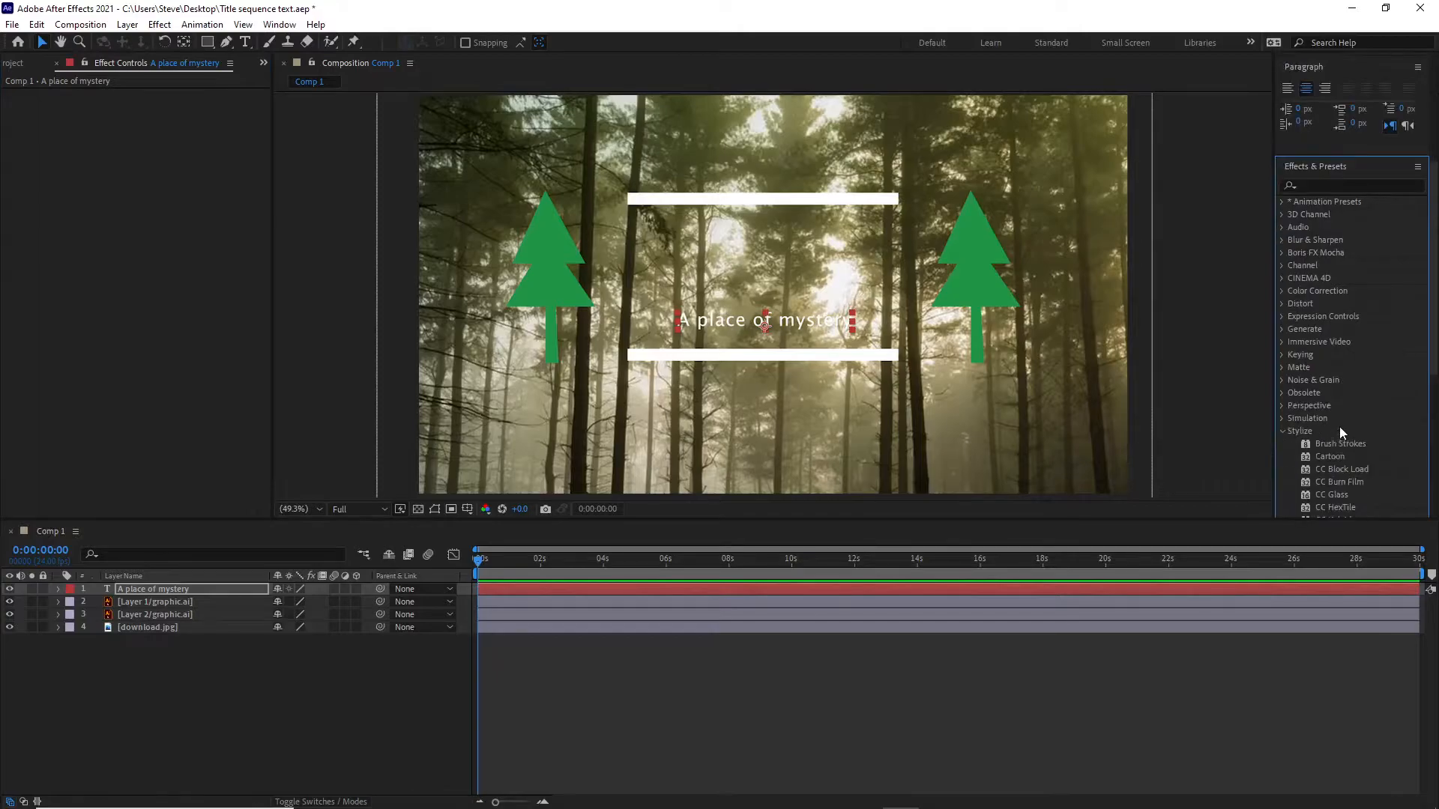
{"action": "scroll", "coordinate": [1341, 427], "scroll_direction": "down", "scroll_amount": 1}
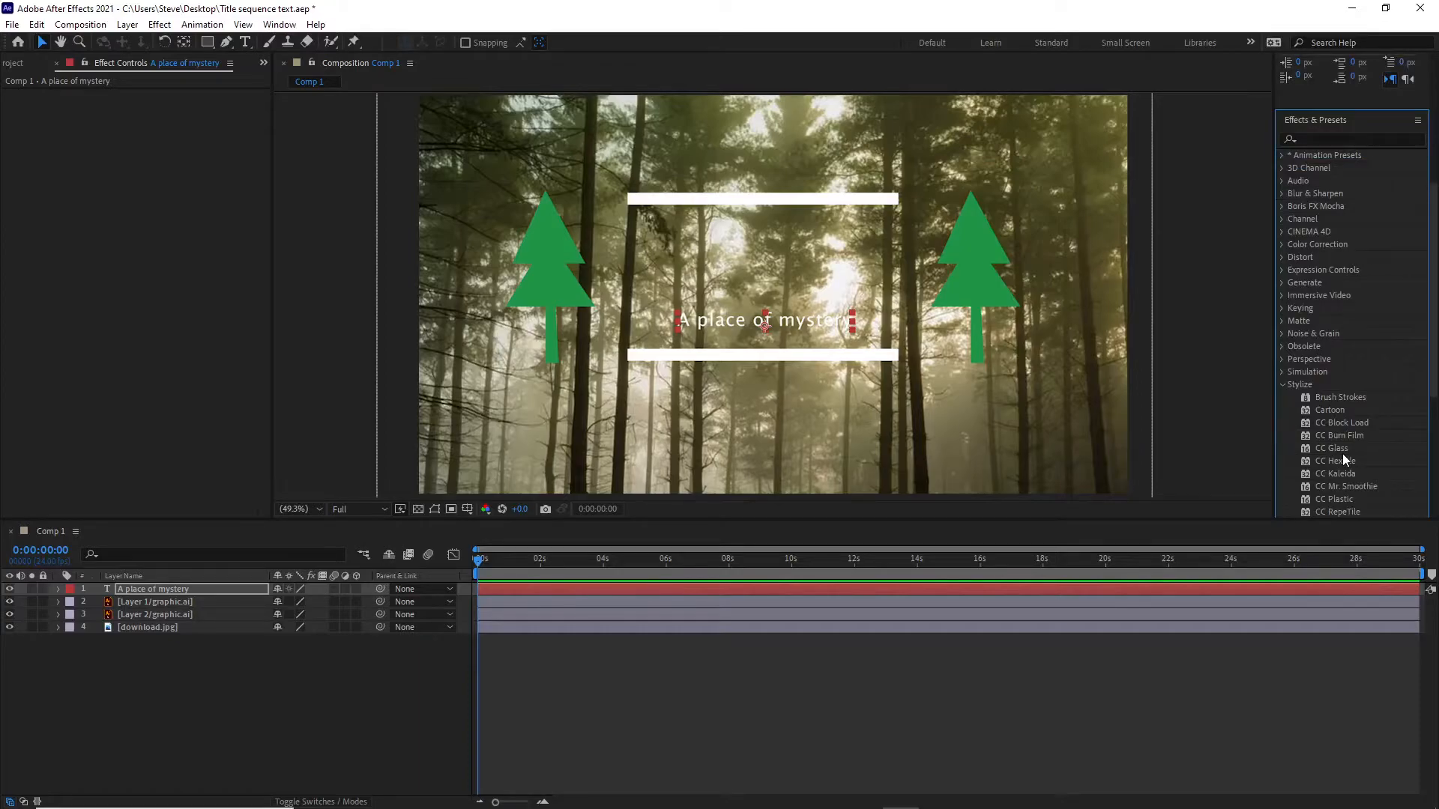
{"action": "scroll", "coordinate": [1335, 402], "scroll_direction": "down", "scroll_amount": 4}
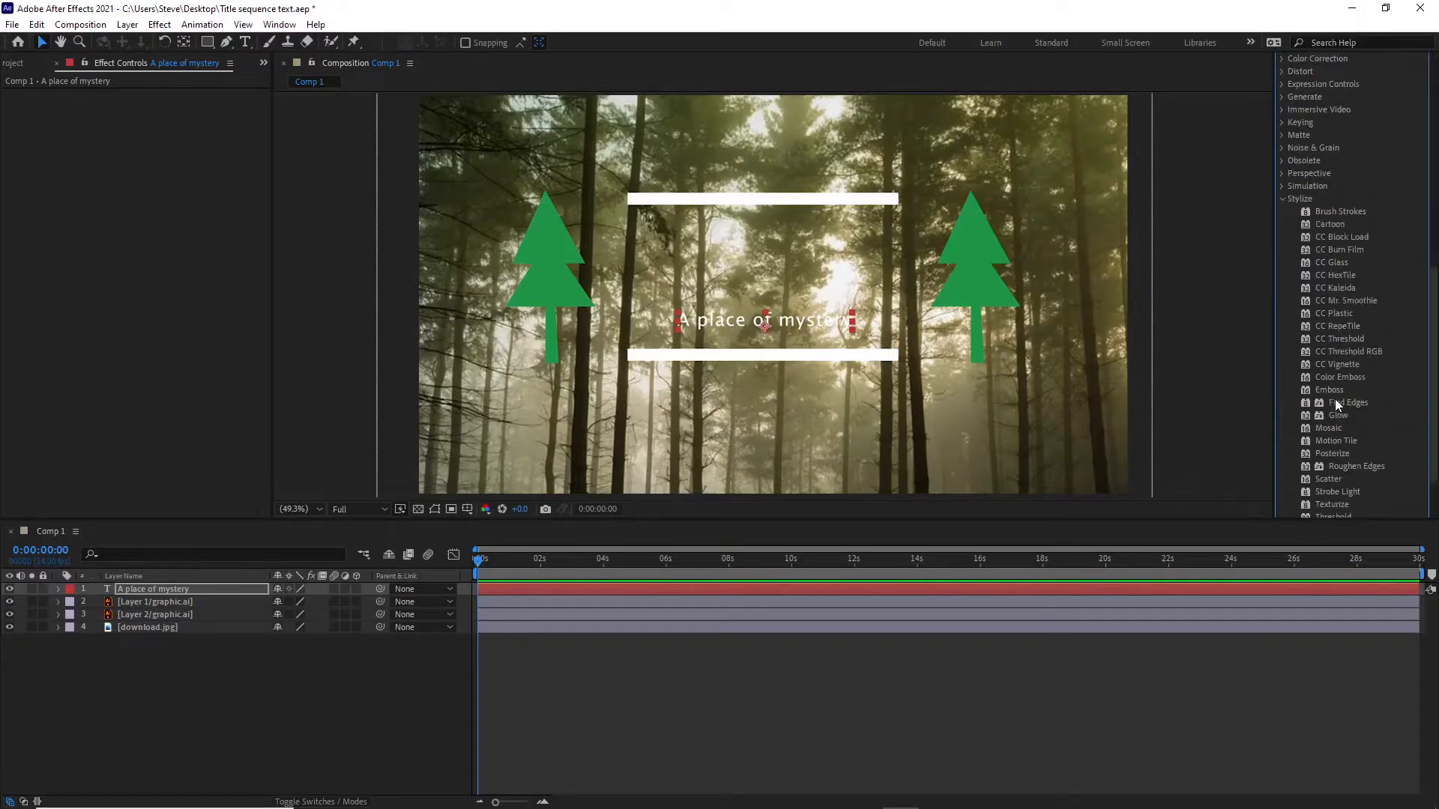
{"action": "scroll", "coordinate": [1344, 390], "scroll_direction": "down", "scroll_amount": 2}
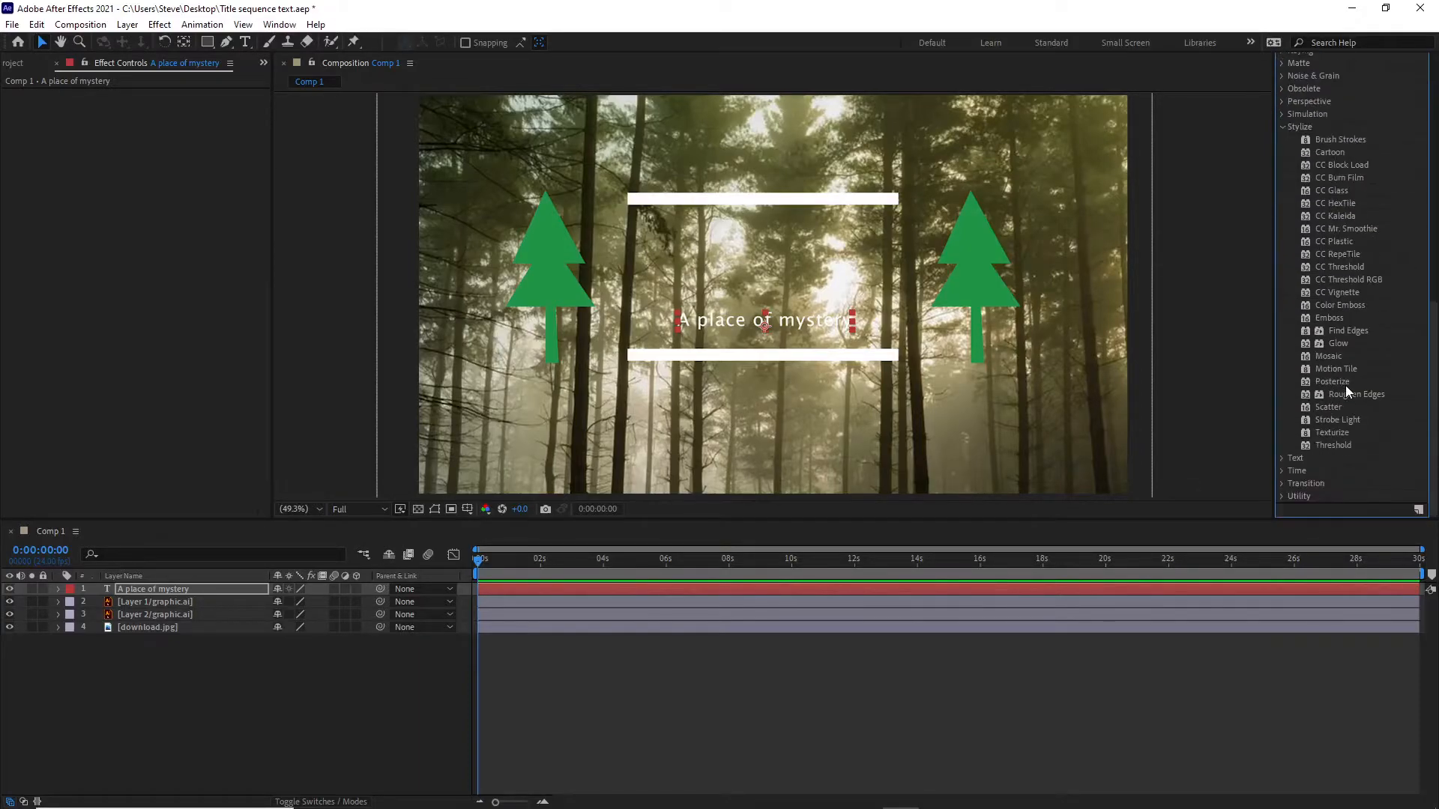
{"action": "left_click", "coordinate": [1328, 341]}
{"action": "left_click_drag", "start_coordinate": [1325, 342], "coordinate": [708, 579]}
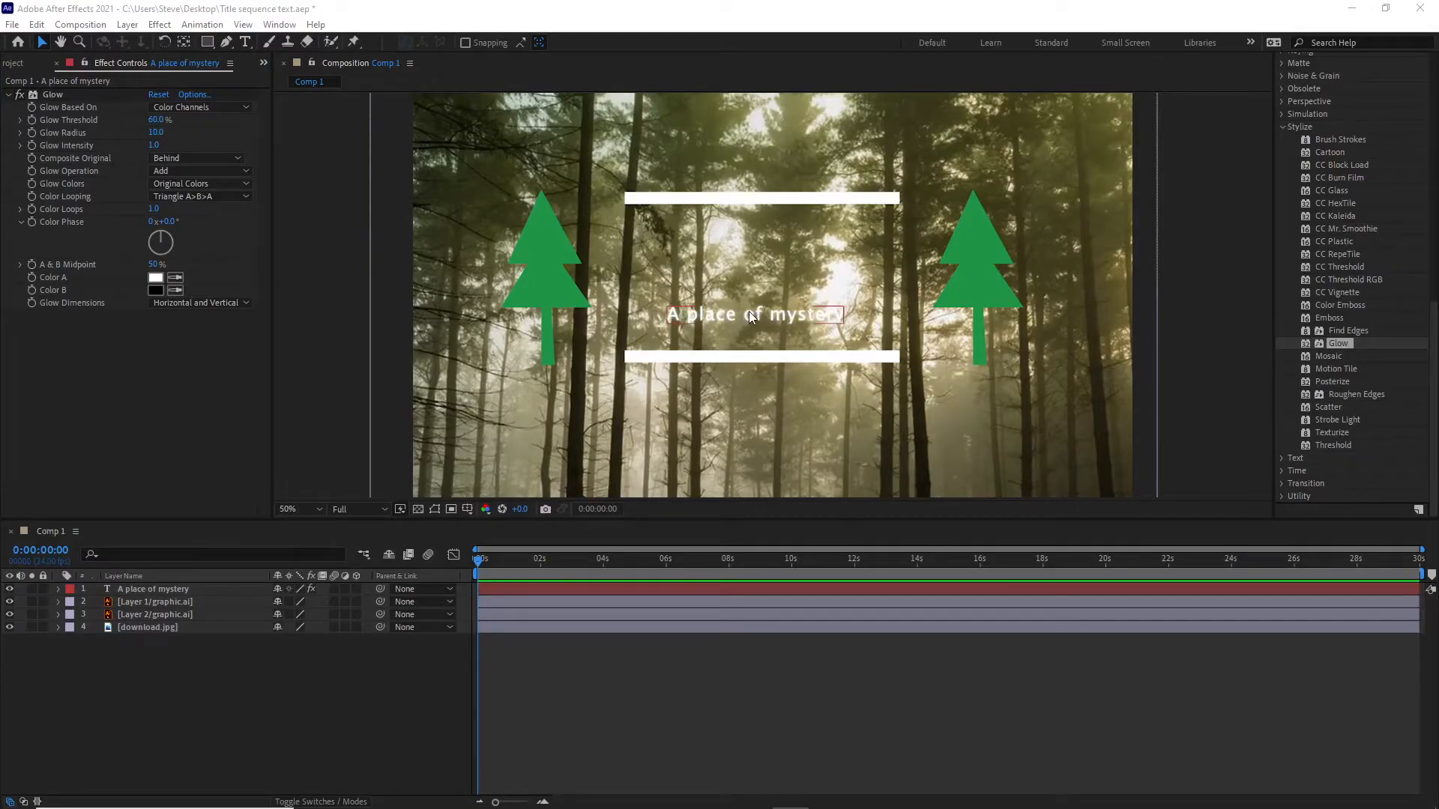
Show the grid and rulers over the composition as alignment aids.
{"action": "left_click", "coordinate": [260, 10]}
{"action": "left_click", "coordinate": [244, 26]}
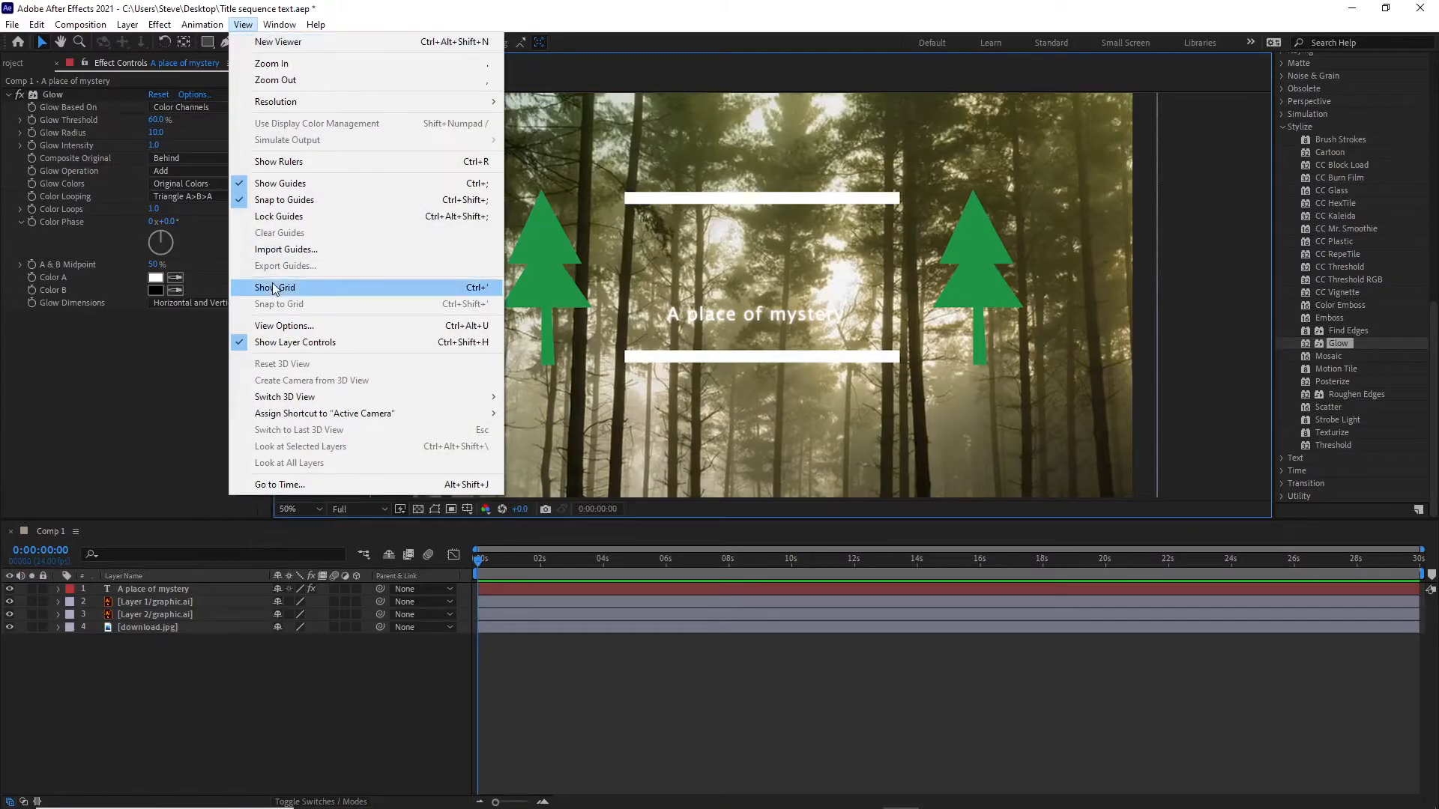
{"action": "left_click", "coordinate": [274, 288]}
{"action": "left_click", "coordinate": [243, 25]}
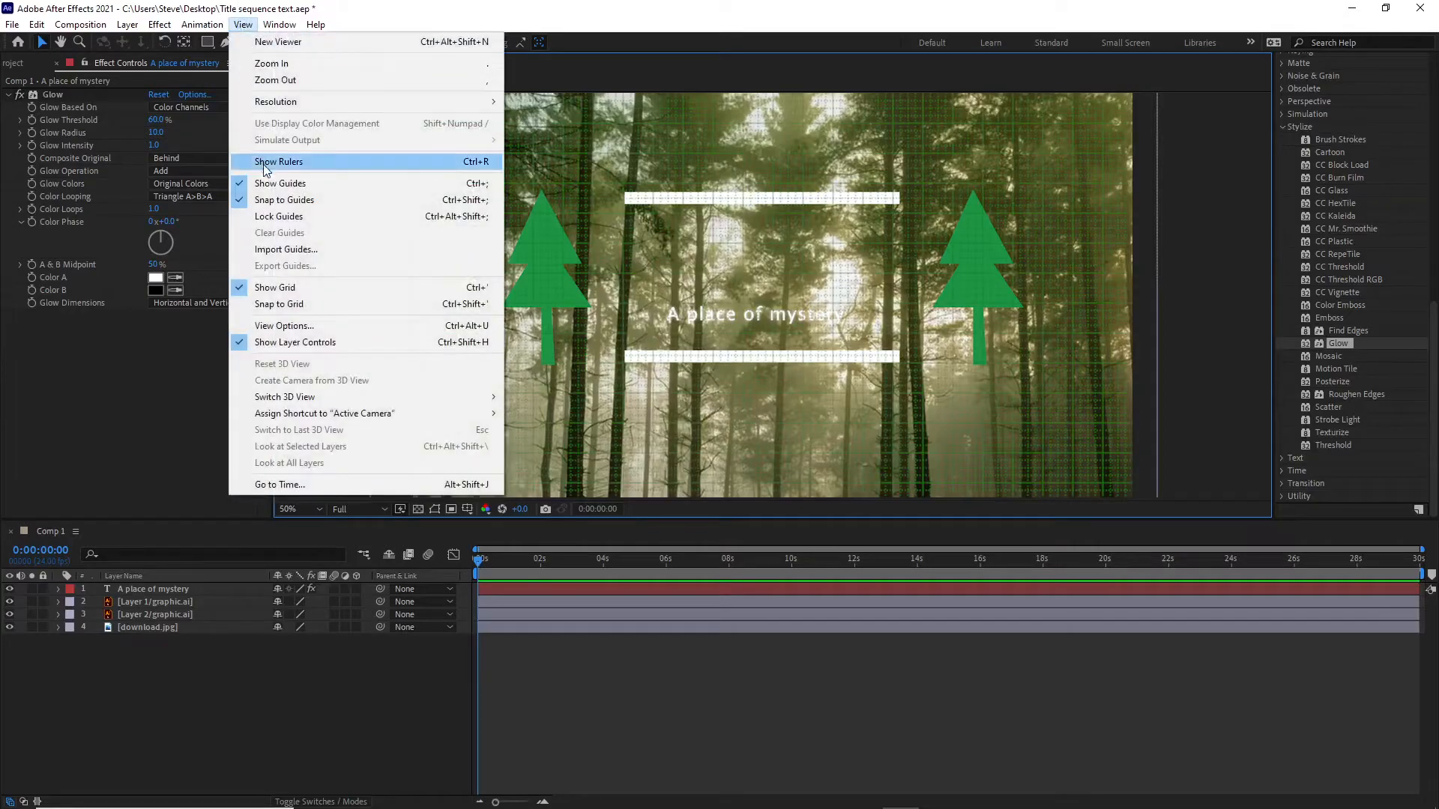
{"action": "left_click", "coordinate": [298, 162]}
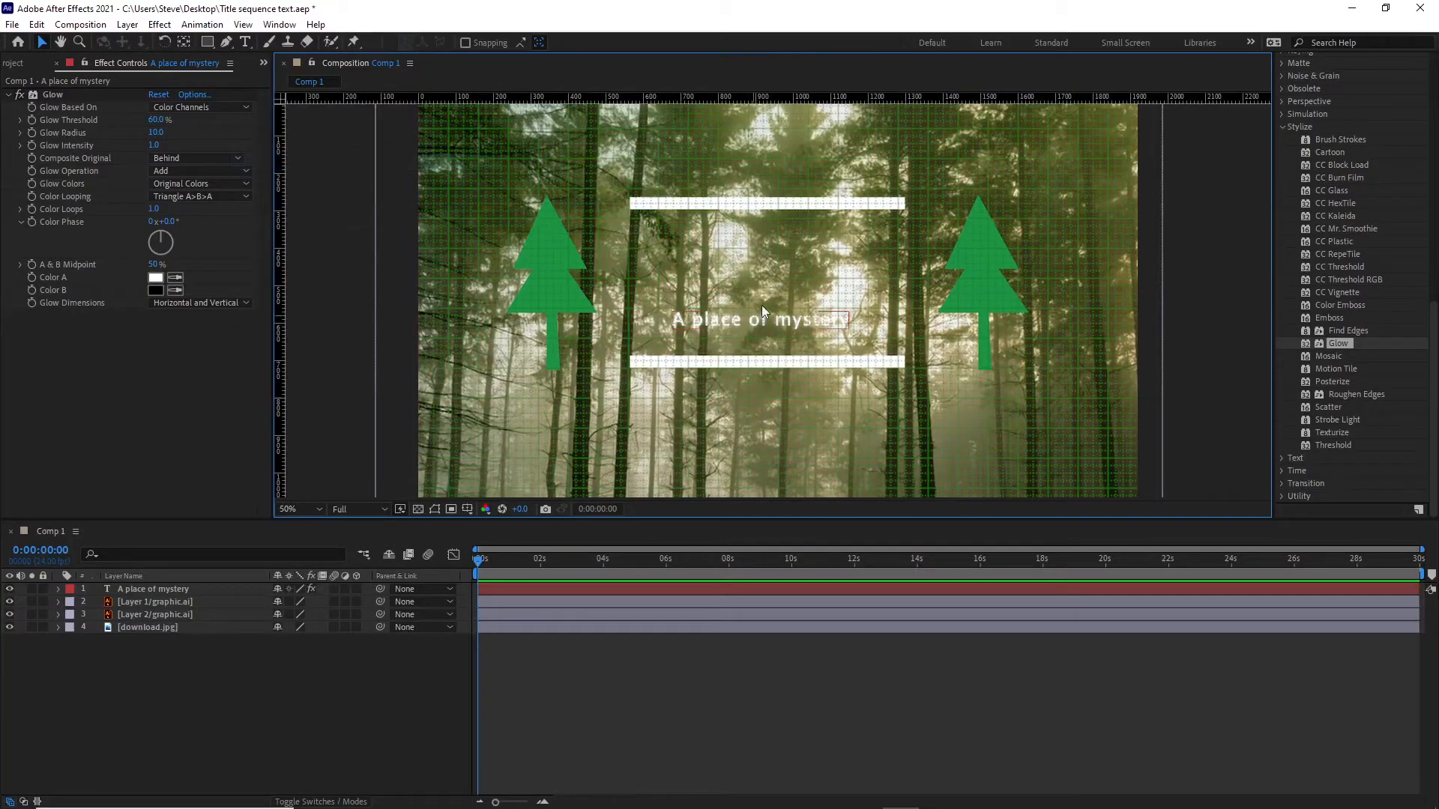
Shift the "A place of mystery" text slightly right to center it horizontally between the two trees.
{"action": "scroll", "coordinate": [787, 337], "scroll_direction": "up", "scroll_amount": 4}
{"action": "scroll", "coordinate": [790, 335], "scroll_direction": "down", "scroll_amount": 2}
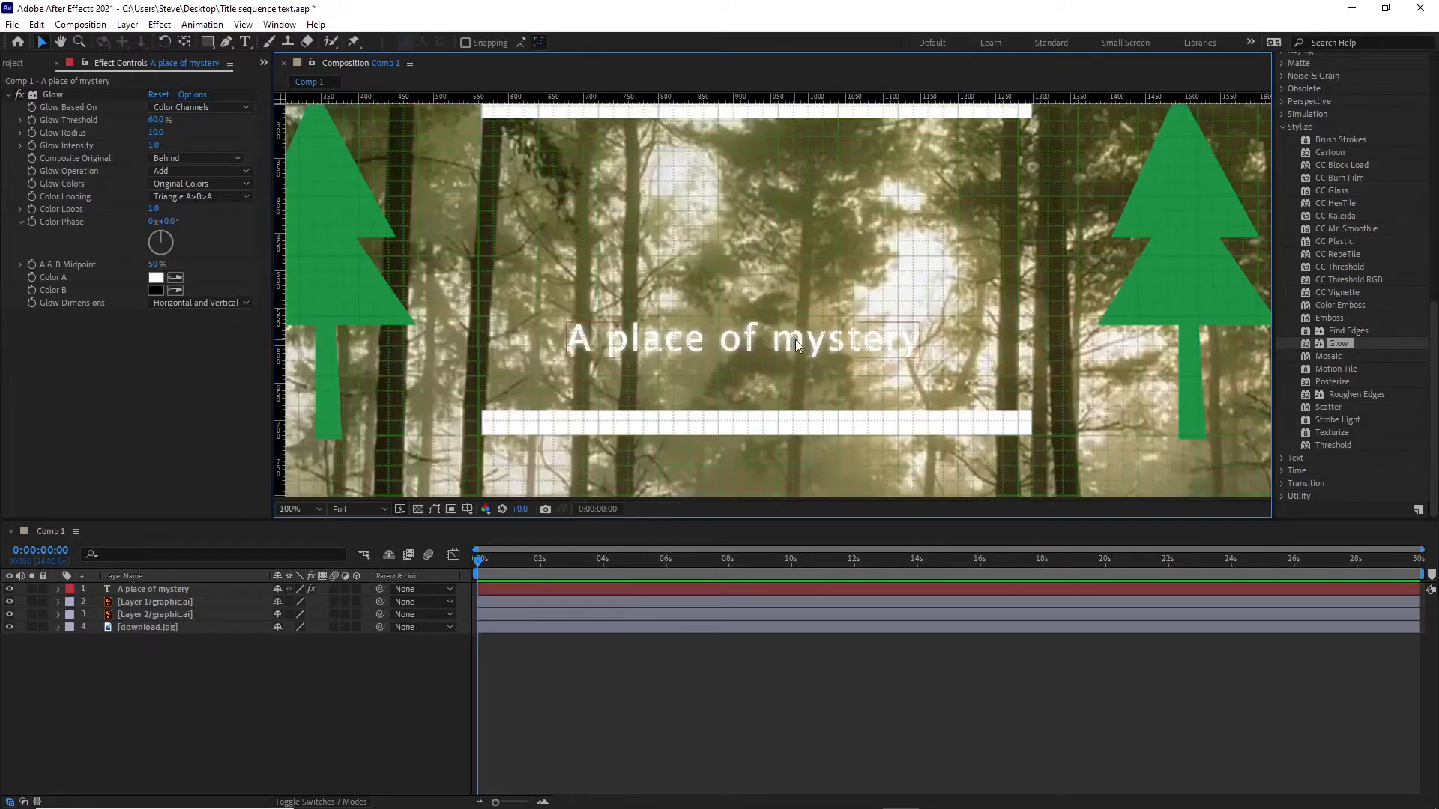
{"action": "left_click_drag", "start_coordinate": [735, 340], "coordinate": [755, 343]}
{"action": "key", "text": "Right"}
{"action": "key", "text": "Right"}
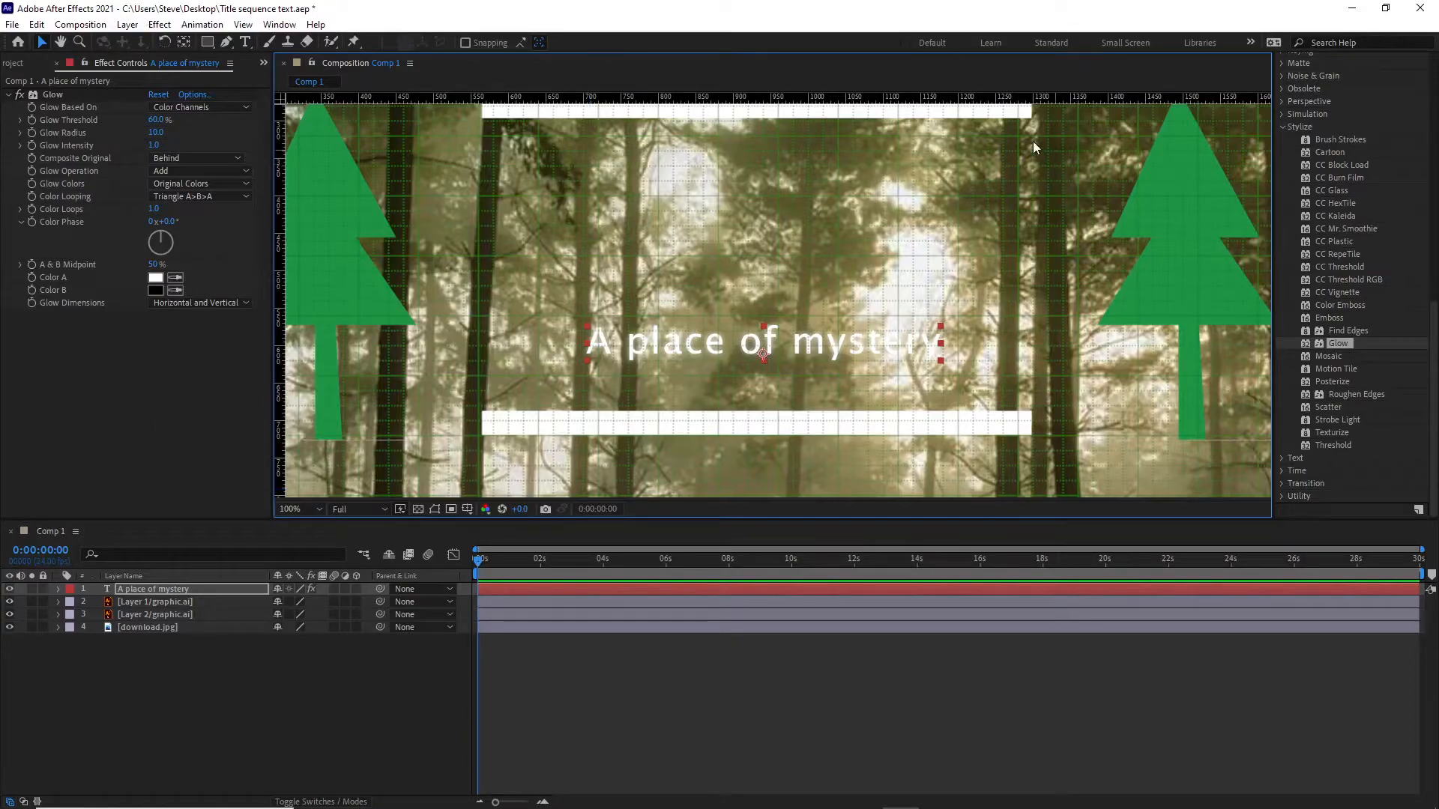
Add a text layer reading "The Enchanted Forest" and center it above the "A place of mystery" line, between the white bars.
{"action": "left_click", "coordinate": [246, 43]}
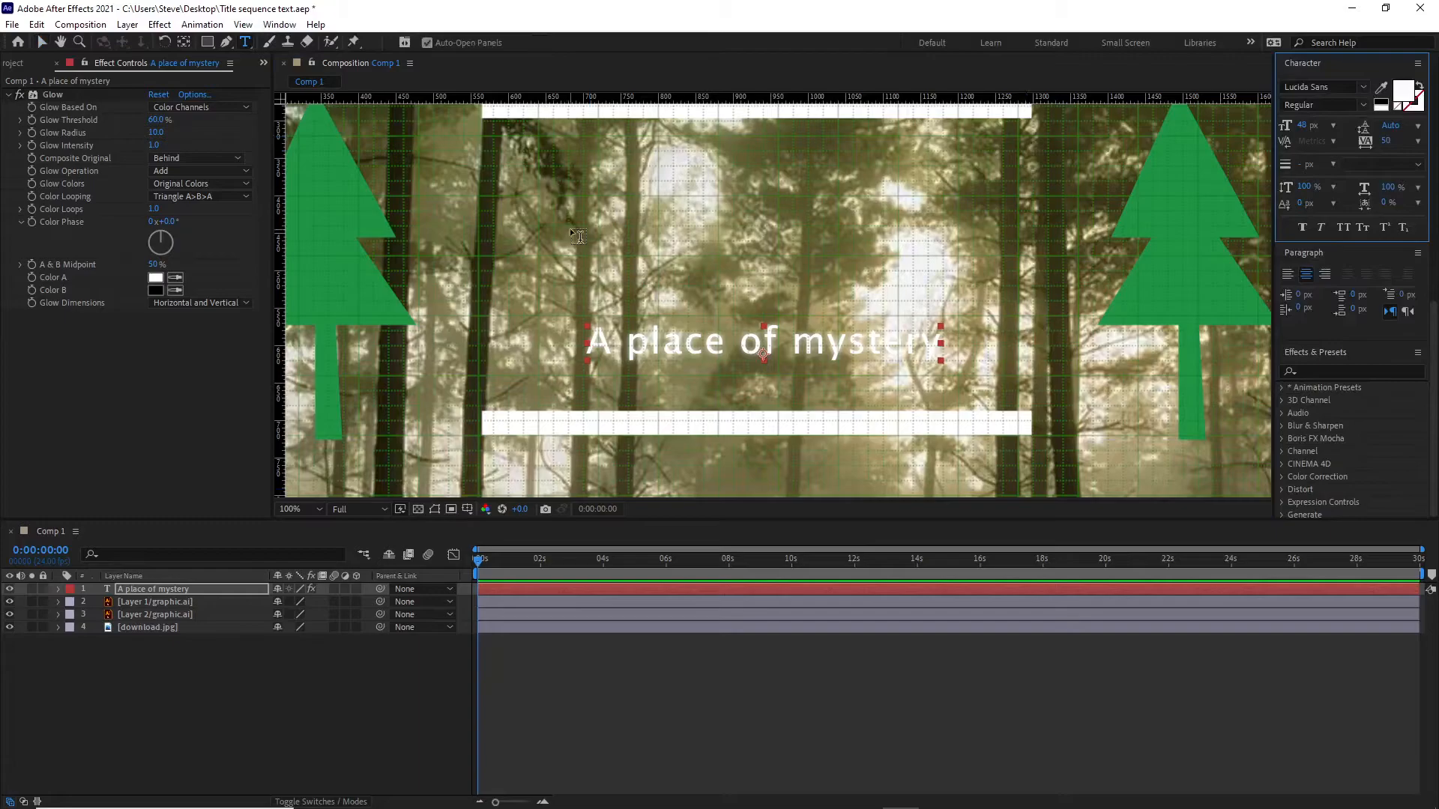
{"action": "left_click", "coordinate": [570, 228]}
{"action": "type", "text": "The Enchanted Forest"}
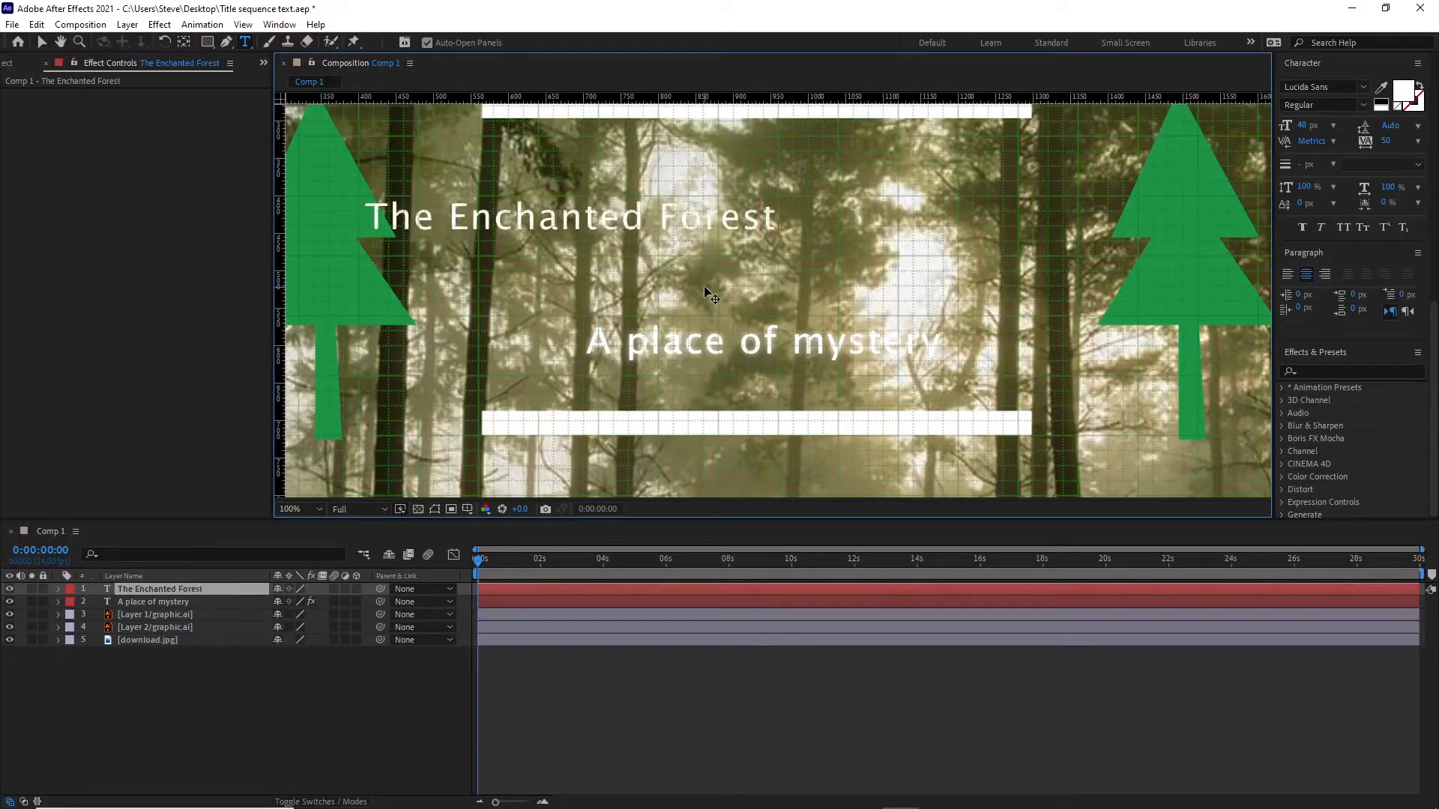
{"action": "left_click", "coordinate": [41, 43]}
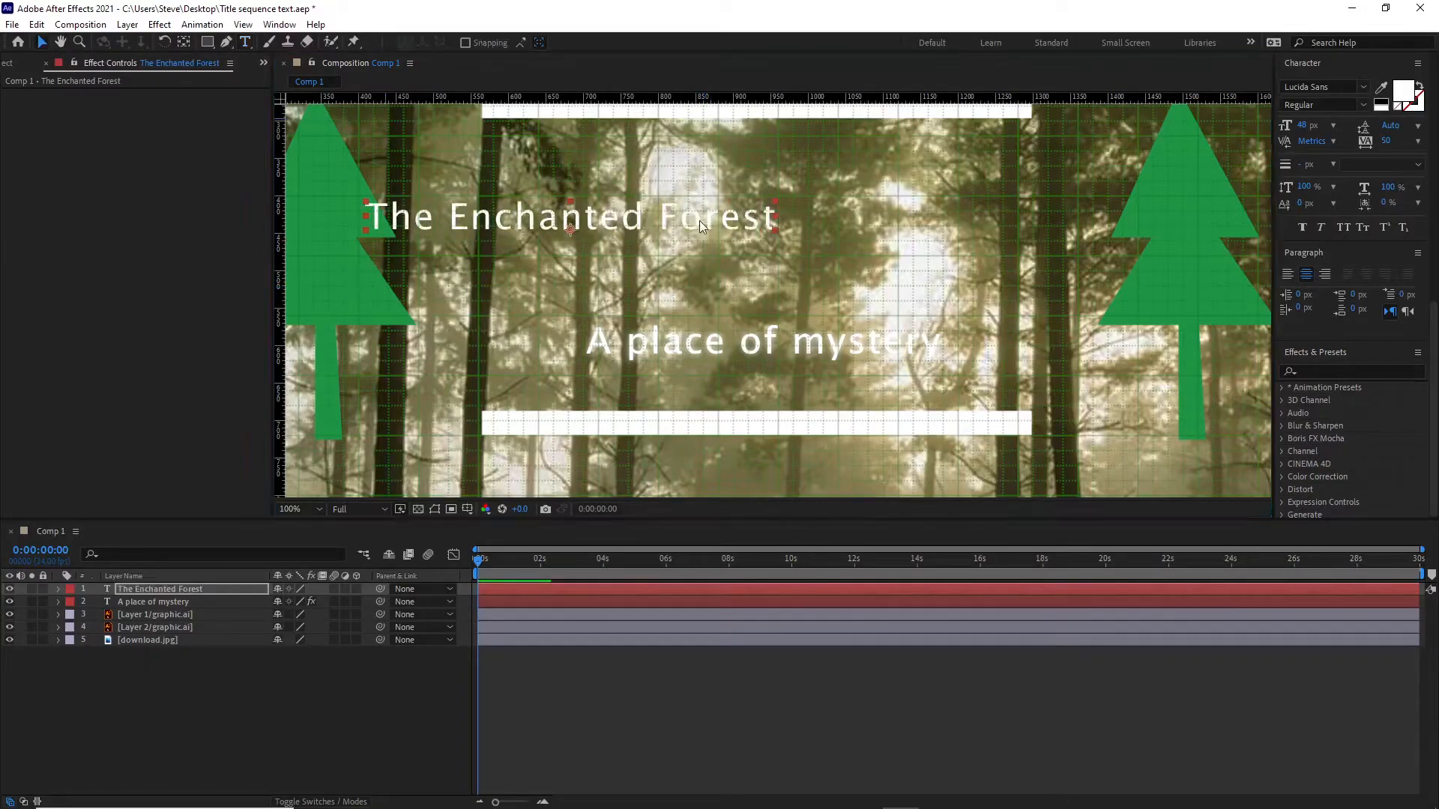
{"action": "left_click_drag", "start_coordinate": [687, 232], "coordinate": [894, 233]}
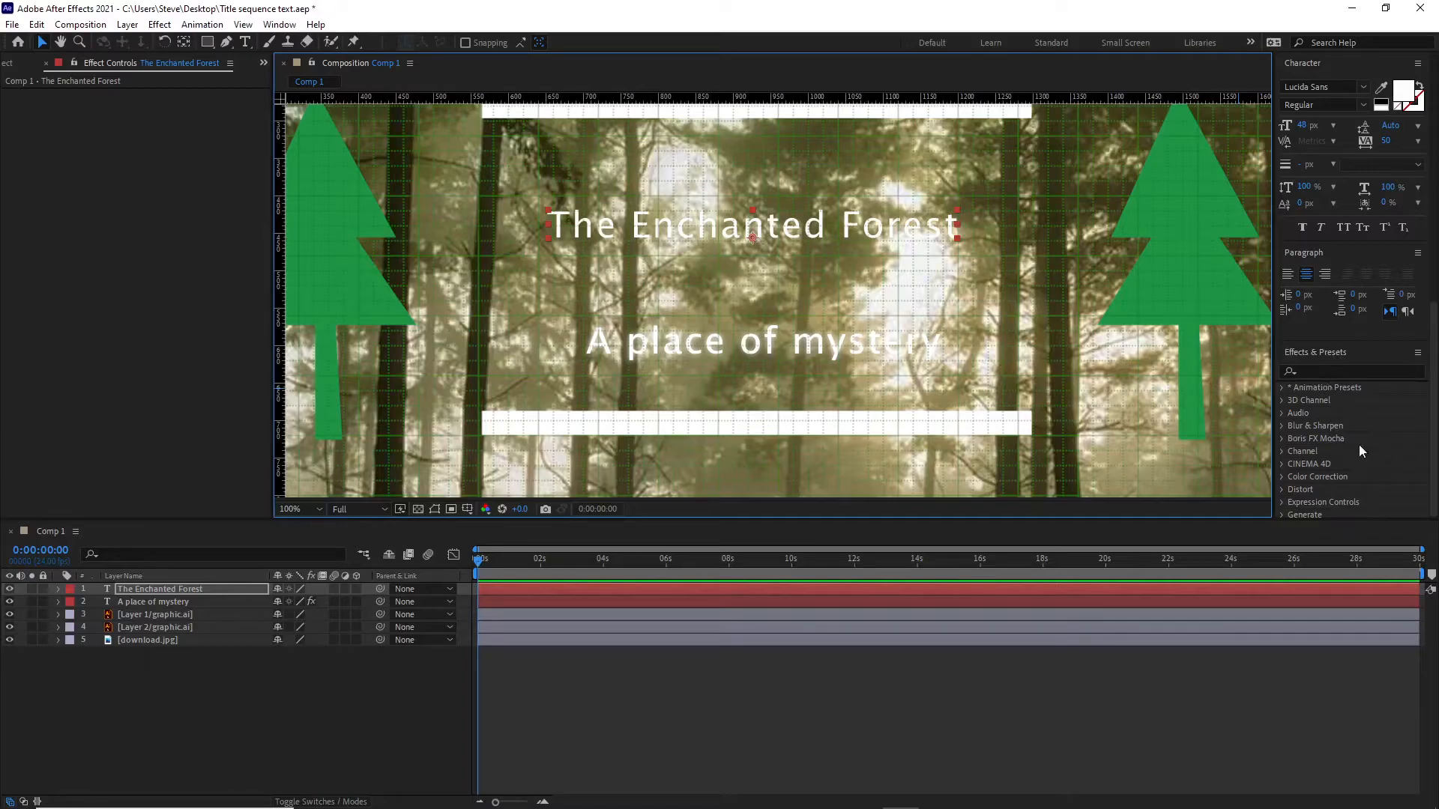
Apply the Fade Up Characters preset from the Animate In text presets to "The Enchanted Forest" layer at the composition's start.
{"action": "left_click", "coordinate": [1297, 388]}
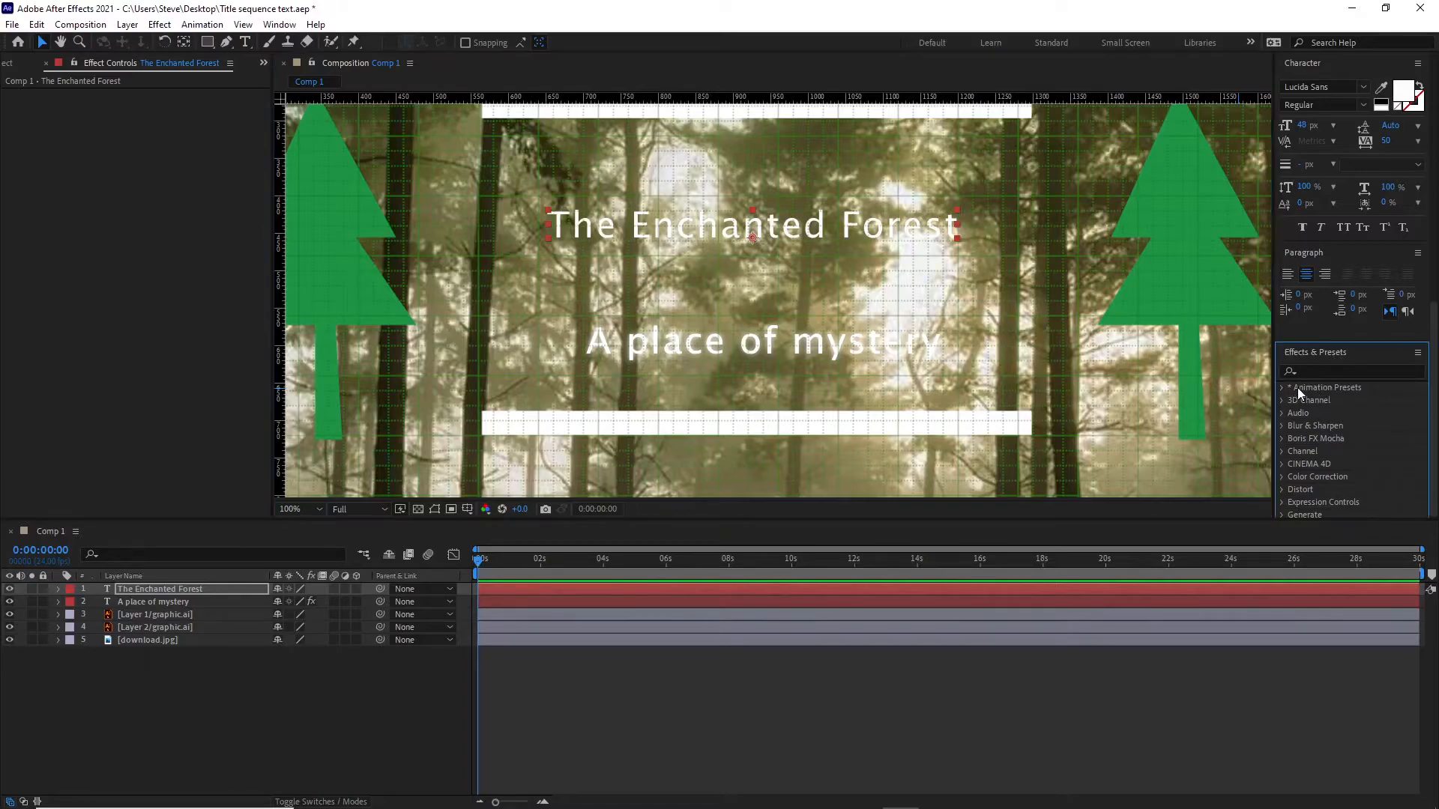
{"action": "left_click", "coordinate": [1281, 389]}
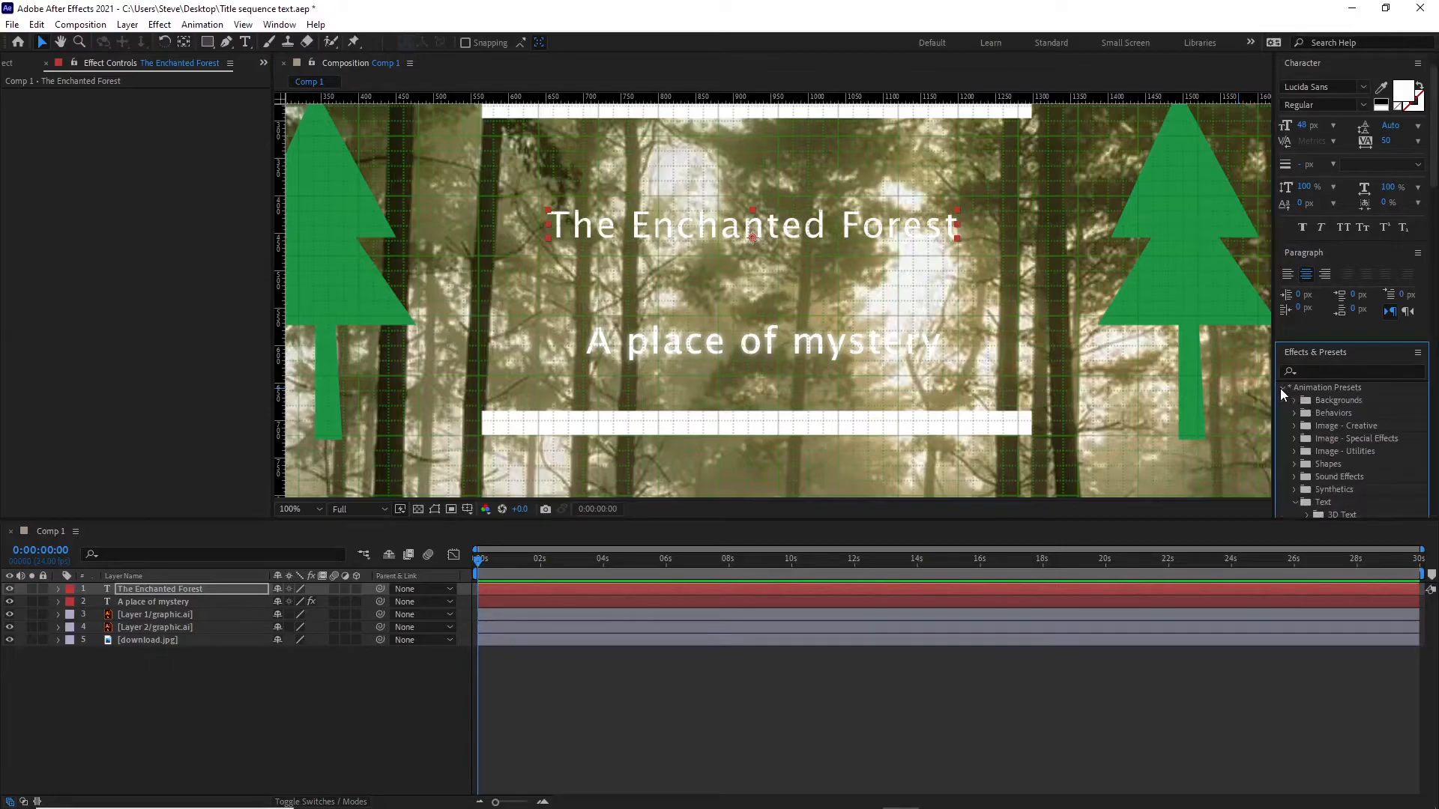
{"action": "scroll", "coordinate": [1352, 419], "scroll_direction": "down", "scroll_amount": 2}
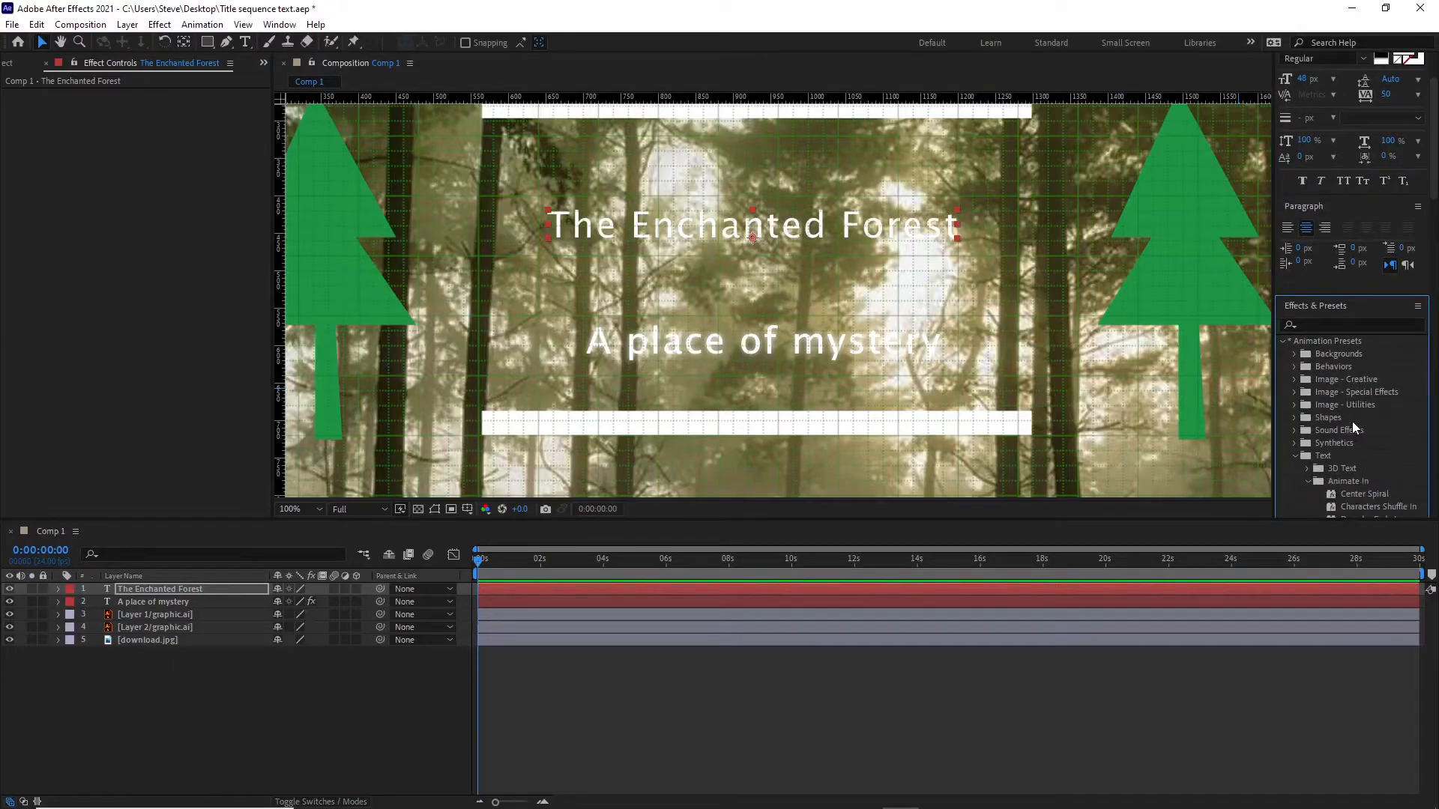
{"action": "left_click", "coordinate": [1293, 455]}
{"action": "scroll", "coordinate": [1374, 421], "scroll_direction": "down", "scroll_amount": 2}
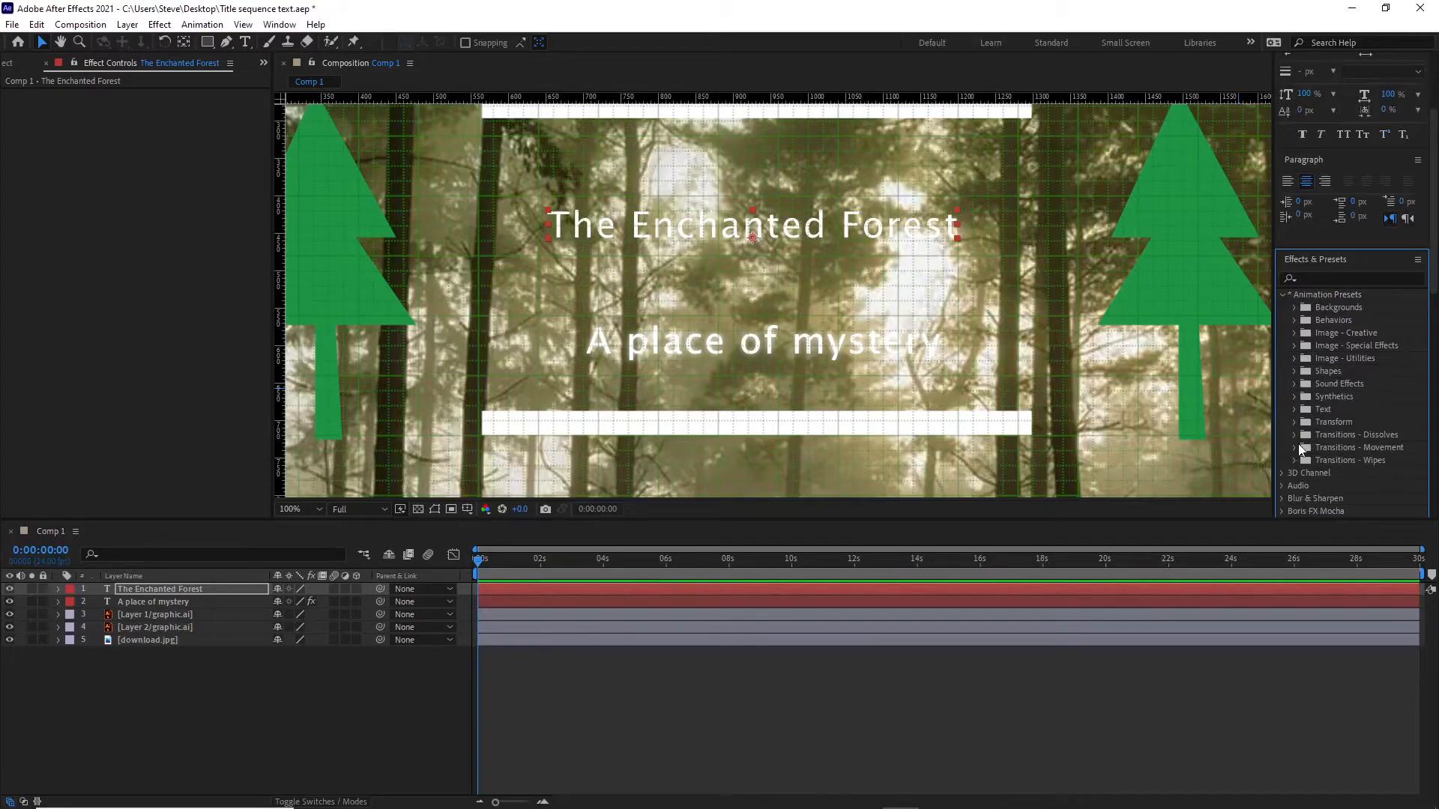
{"action": "left_click", "coordinate": [1293, 410]}
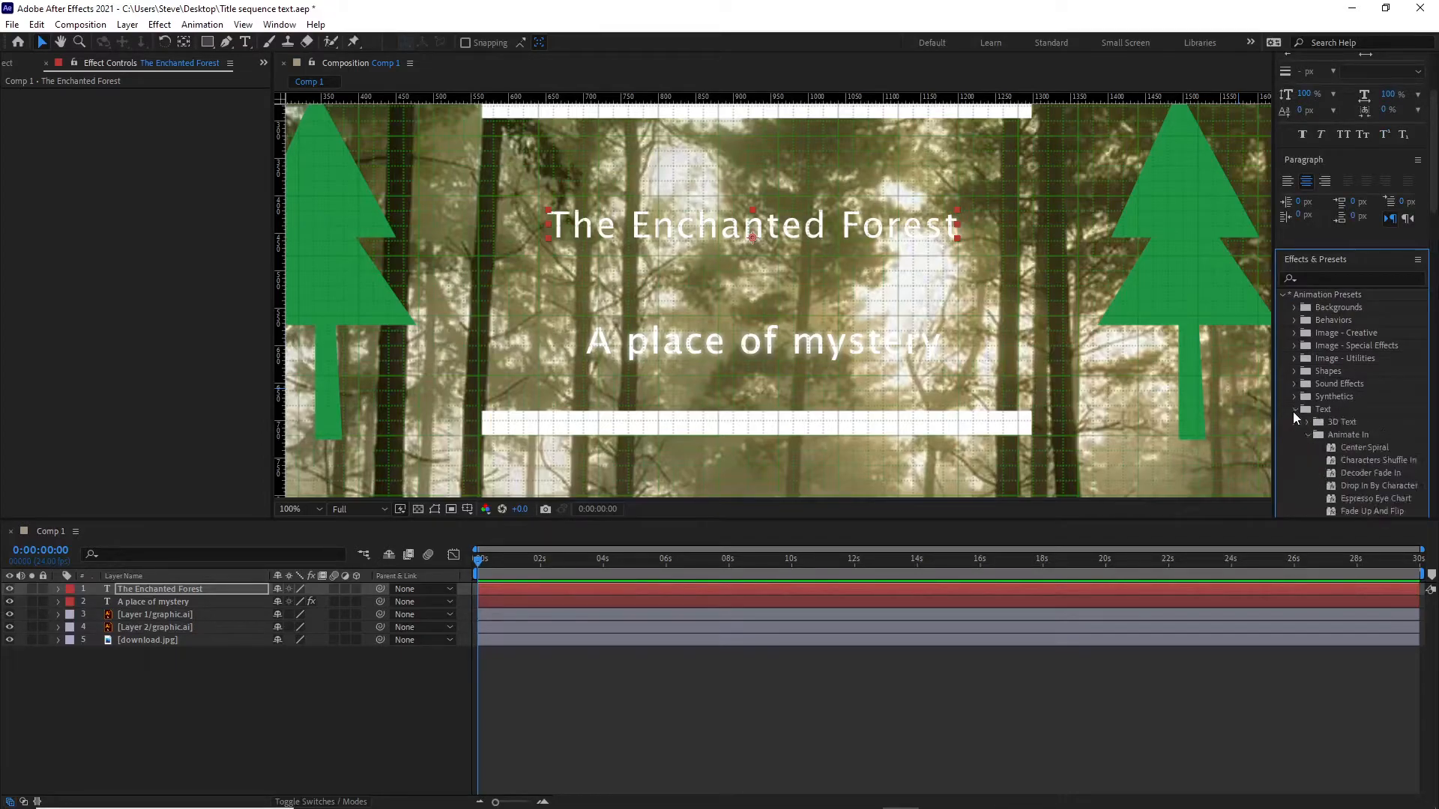
{"action": "scroll", "coordinate": [1370, 397], "scroll_direction": "down", "scroll_amount": 3}
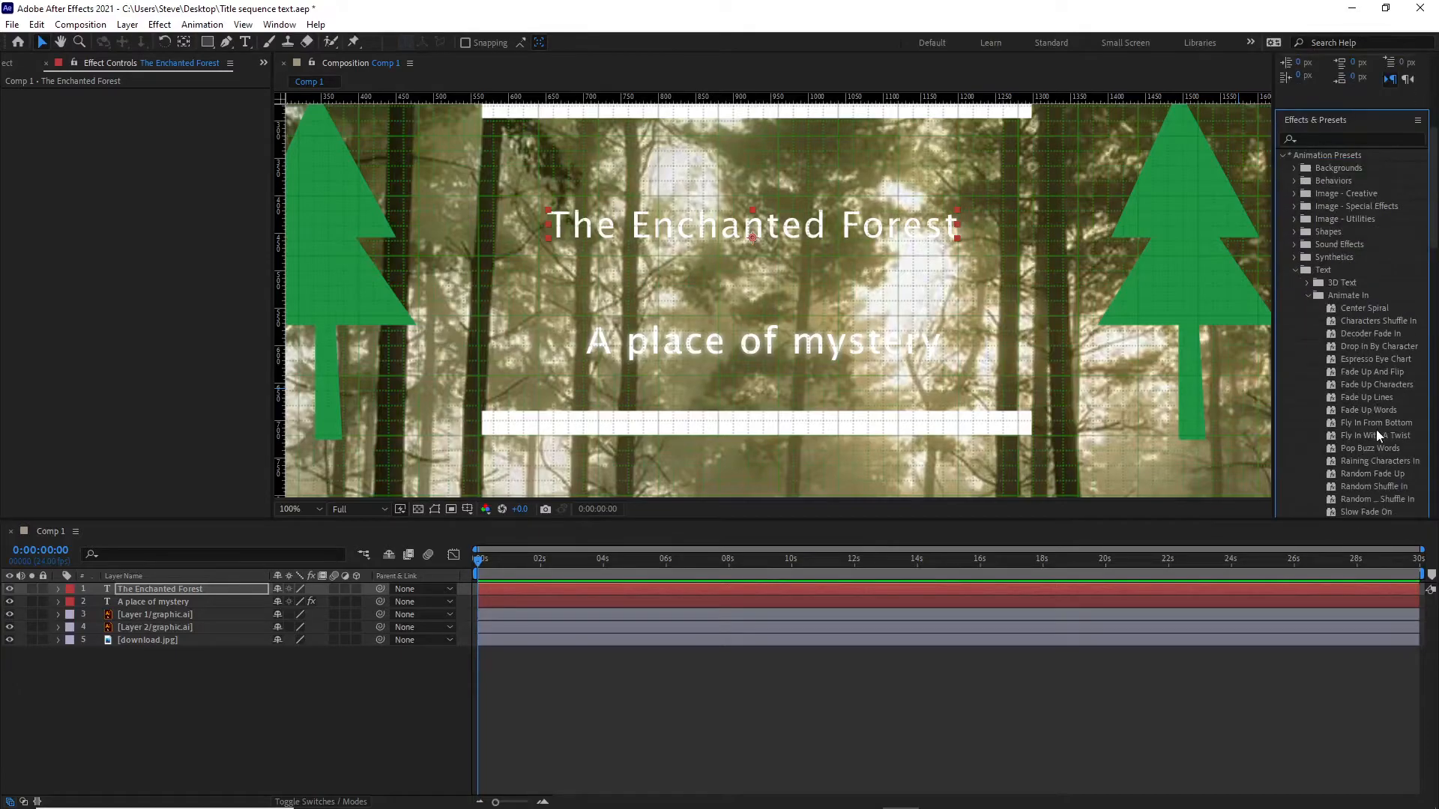
{"action": "left_click", "coordinate": [1349, 386]}
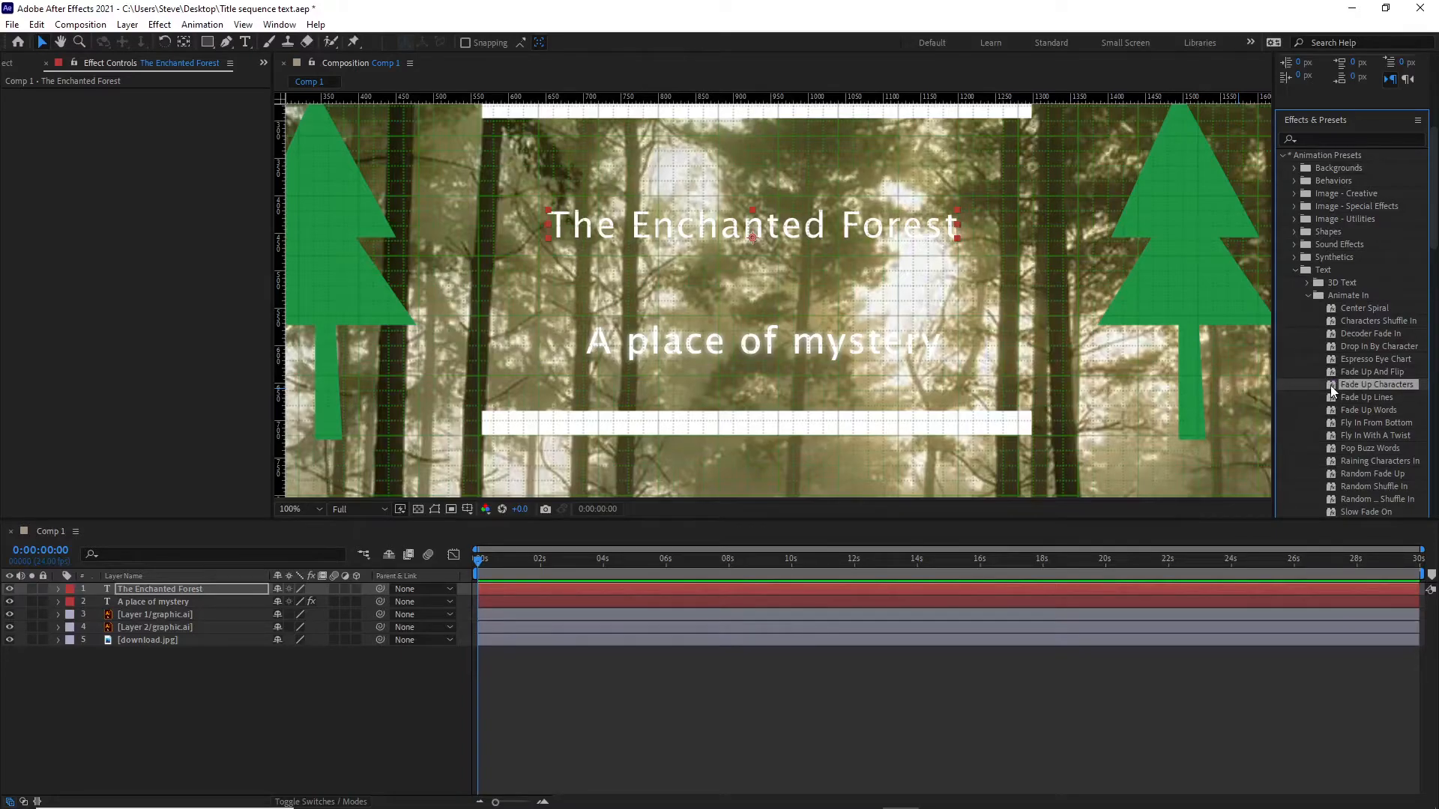
{"action": "double_click", "coordinate": [1329, 385]}
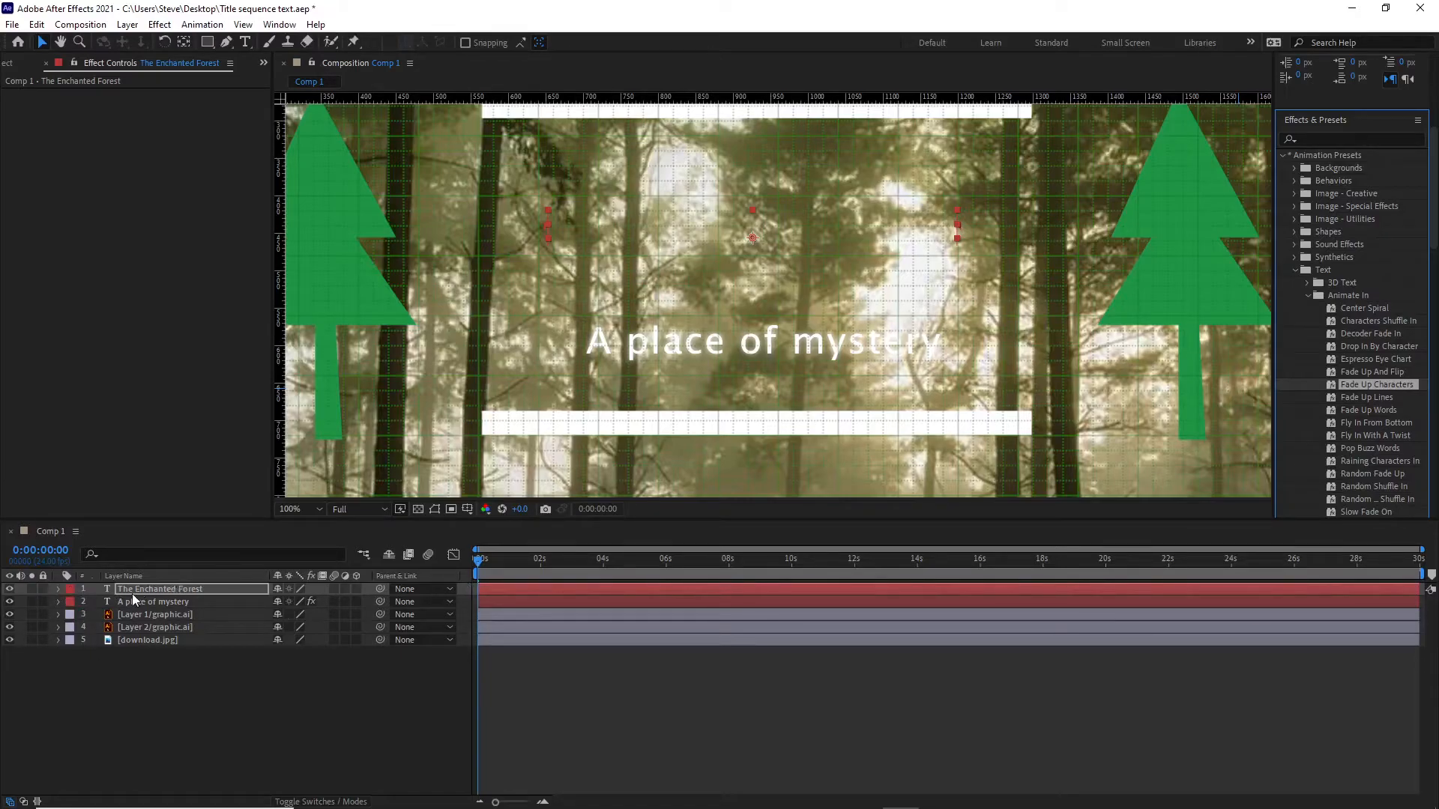
Reveal Animator 1 of "The Enchanted Forest" layer and scrub through its first seconds to preview the character fade.
{"action": "left_click", "coordinate": [58, 590]}
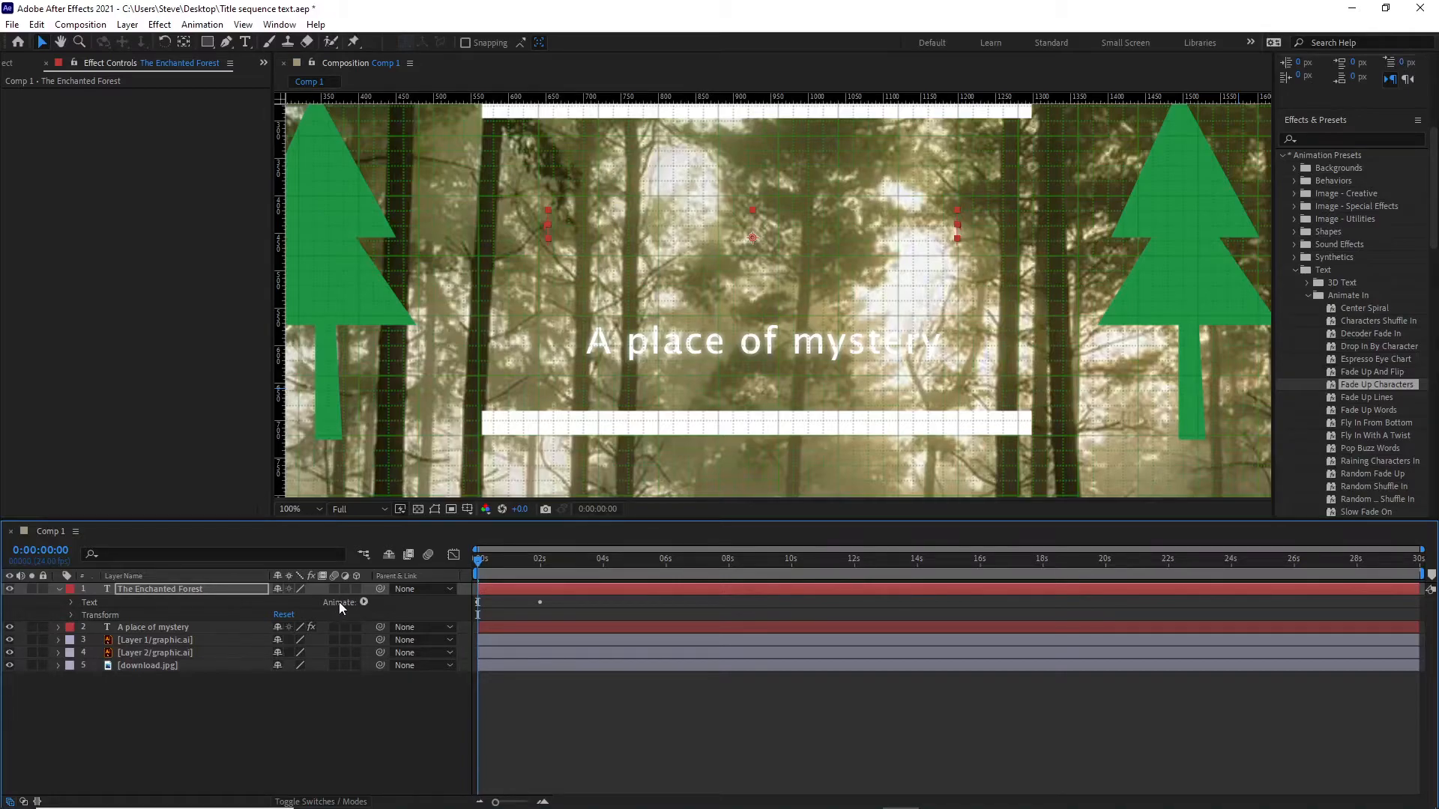
{"action": "left_click", "coordinate": [71, 602]}
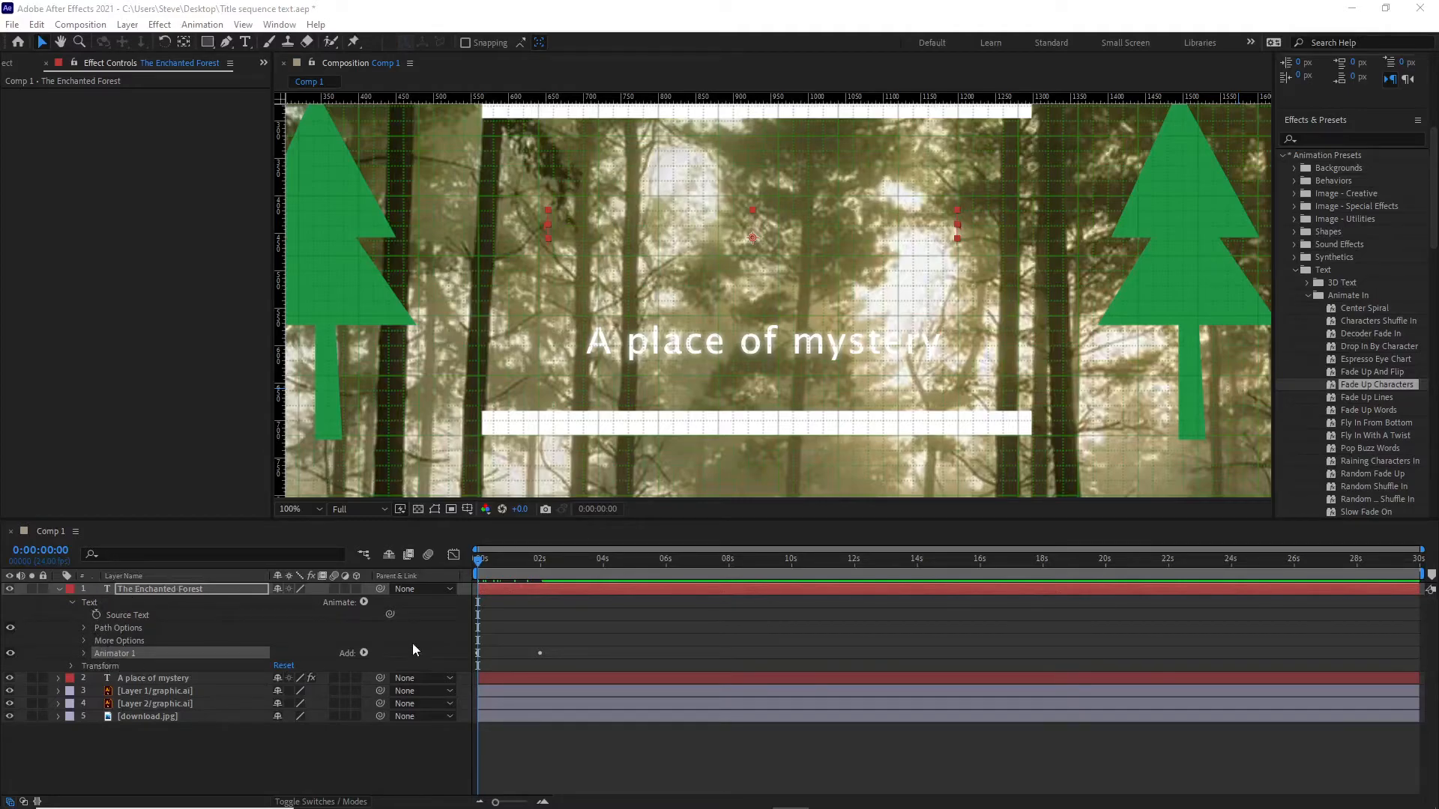
{"action": "left_click", "coordinate": [541, 652]}
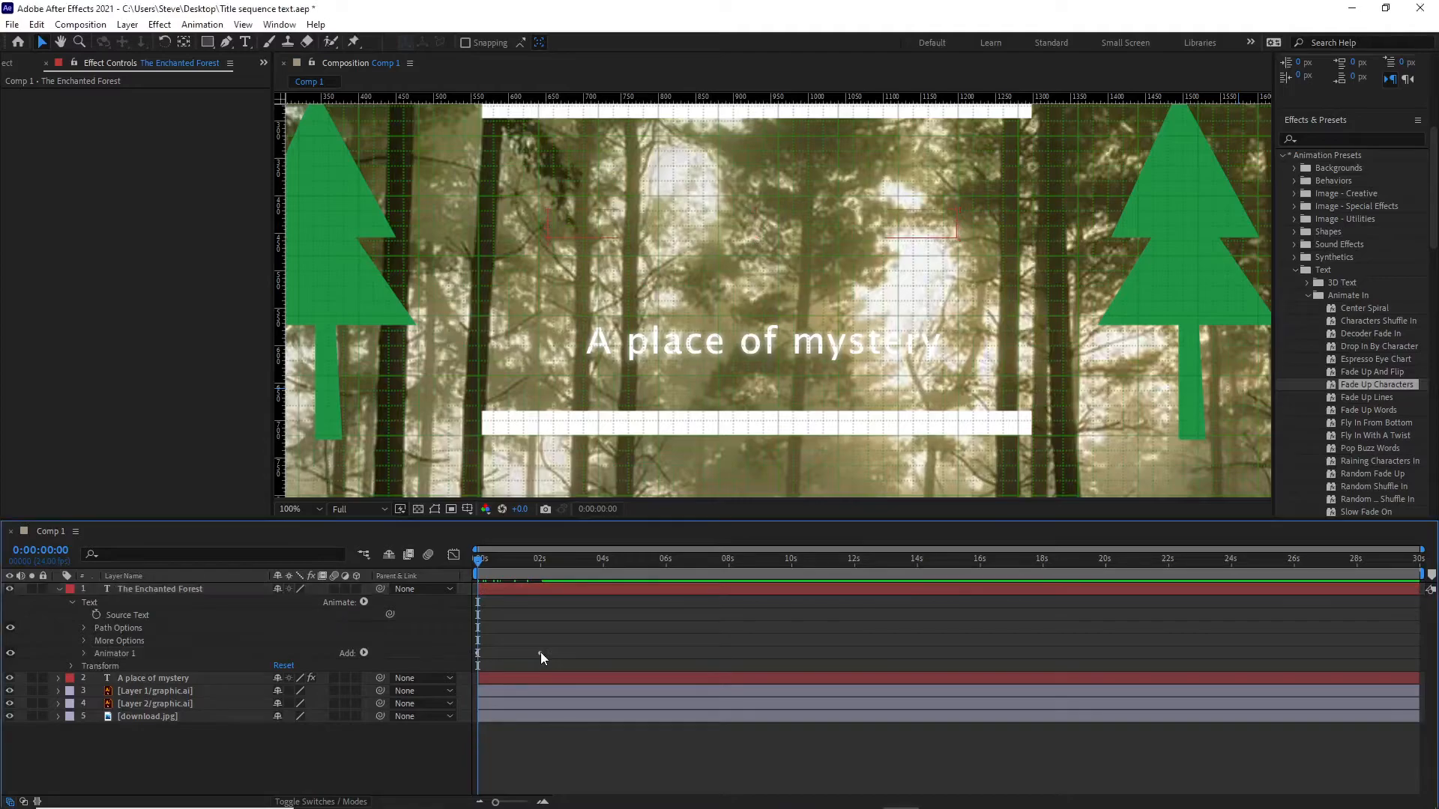
{"action": "left_click", "coordinate": [480, 559]}
{"action": "mouse_move", "coordinate": [520, 562]}
{"action": "left_mouse_down"}
{"action": "mouse_move", "coordinate": [478, 568]}
{"action": "mouse_move", "coordinate": [547, 573]}
{"action": "mouse_move", "coordinate": [459, 574]}
{"action": "mouse_move", "coordinate": [541, 574]}
{"action": "left_mouse_up"}
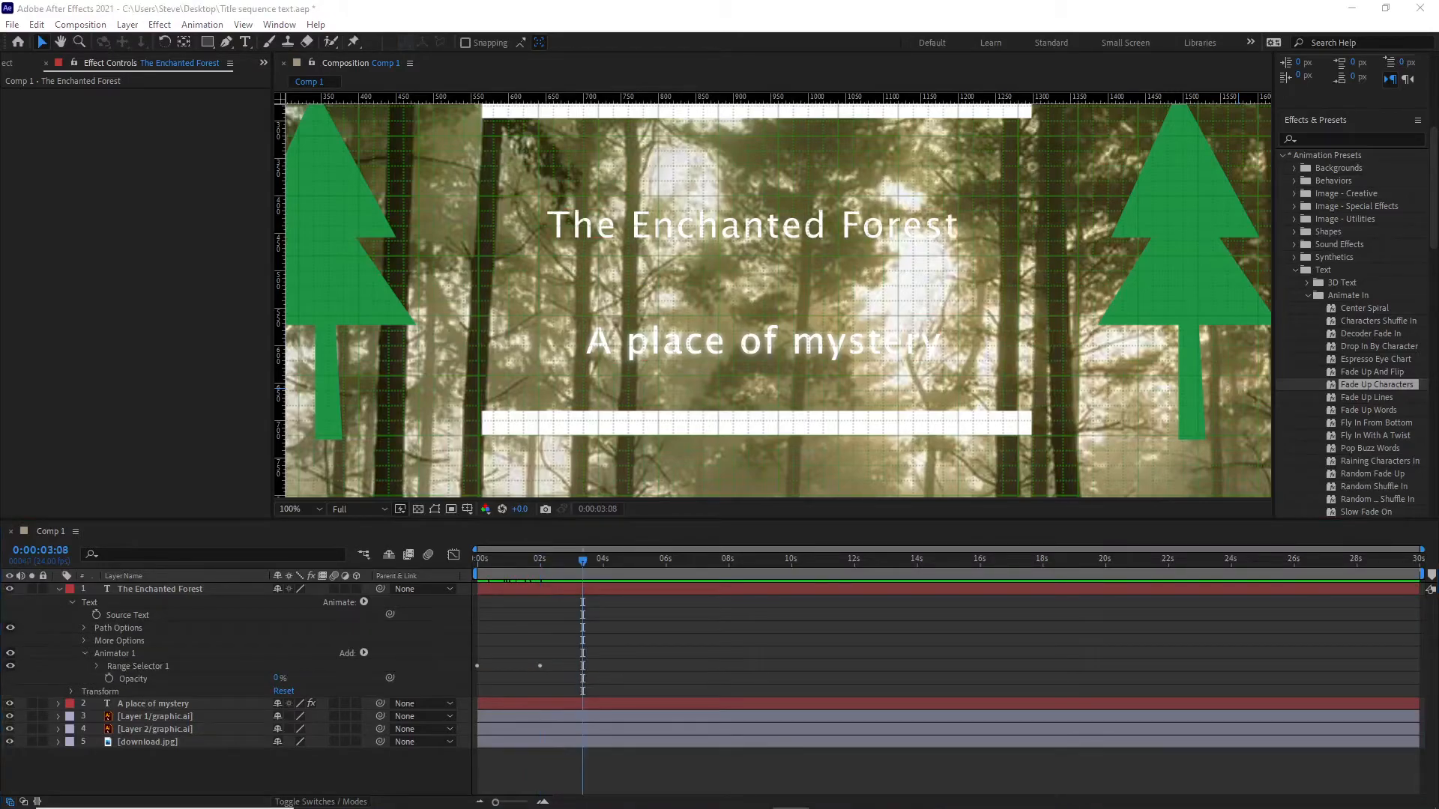
Shift both Range Selector 1 Start keyframes of "The Enchanted Forest" so the fade runs from about 2 to 4 seconds.
{"action": "left_click", "coordinate": [97, 665]}
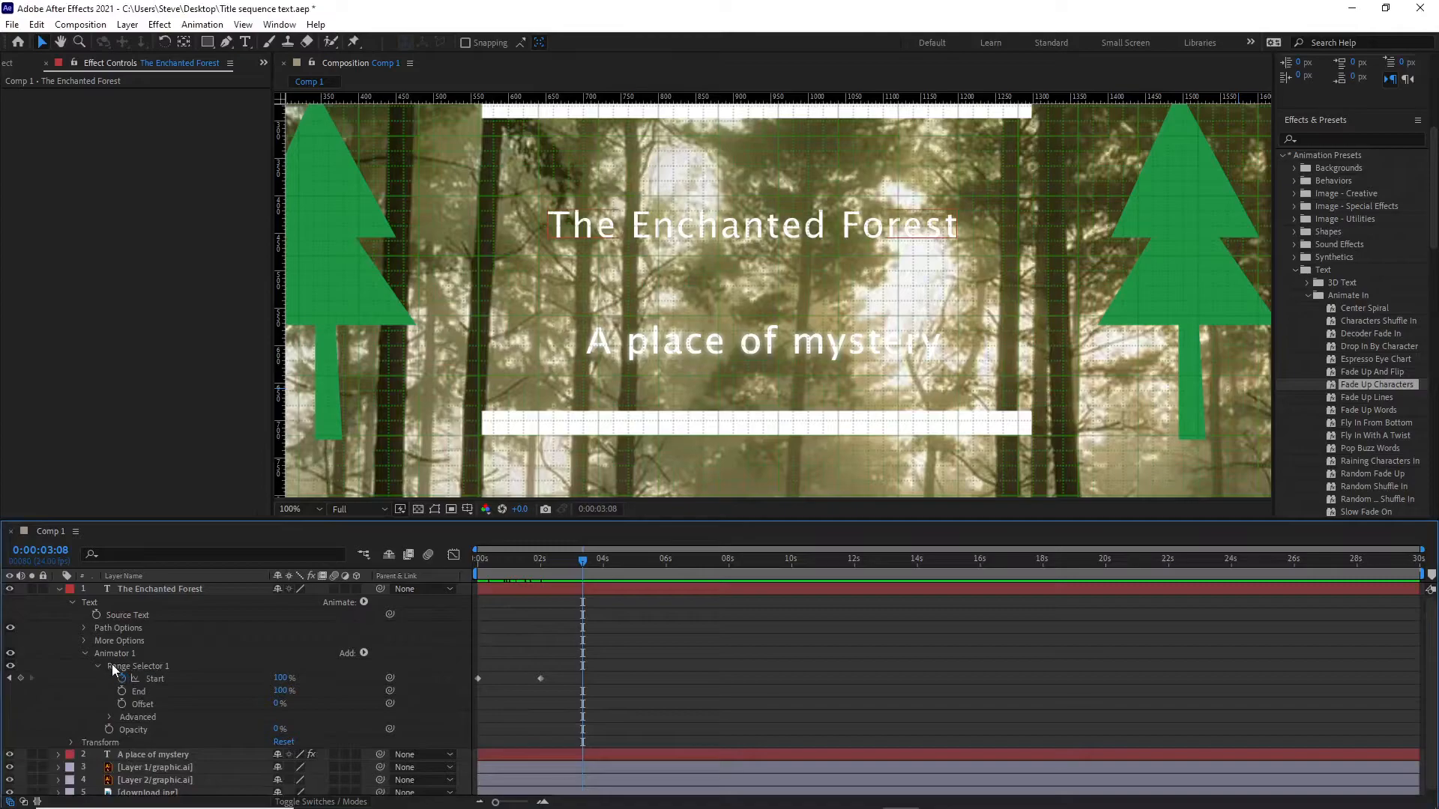
{"action": "left_click", "coordinate": [478, 679]}
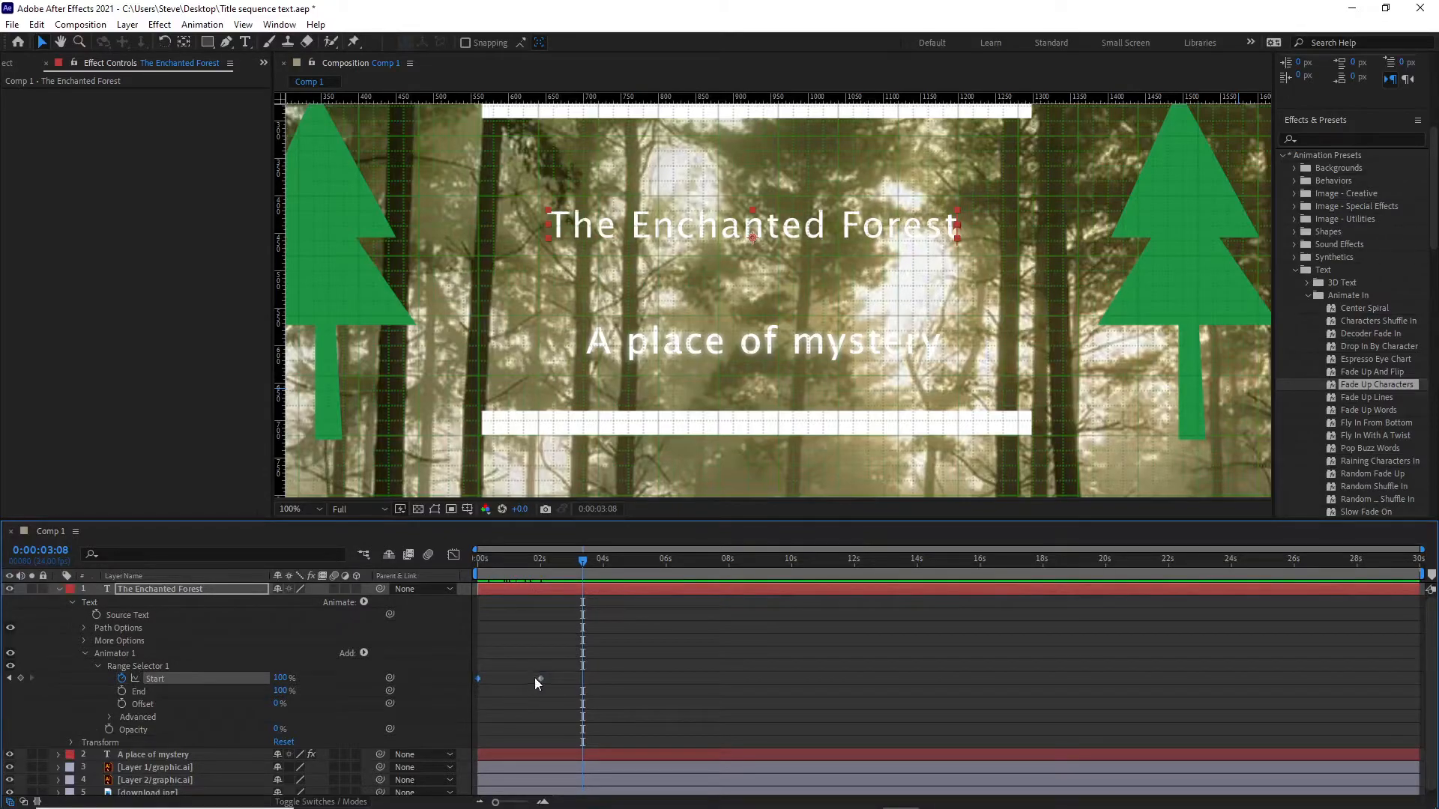
{"action": "left_click", "coordinate": [540, 678]}
{"action": "mouse_move", "coordinate": [580, 561]}
{"action": "left_mouse_down"}
{"action": "mouse_move", "coordinate": [421, 569]}
{"action": "mouse_move", "coordinate": [553, 570]}
{"action": "left_mouse_up"}
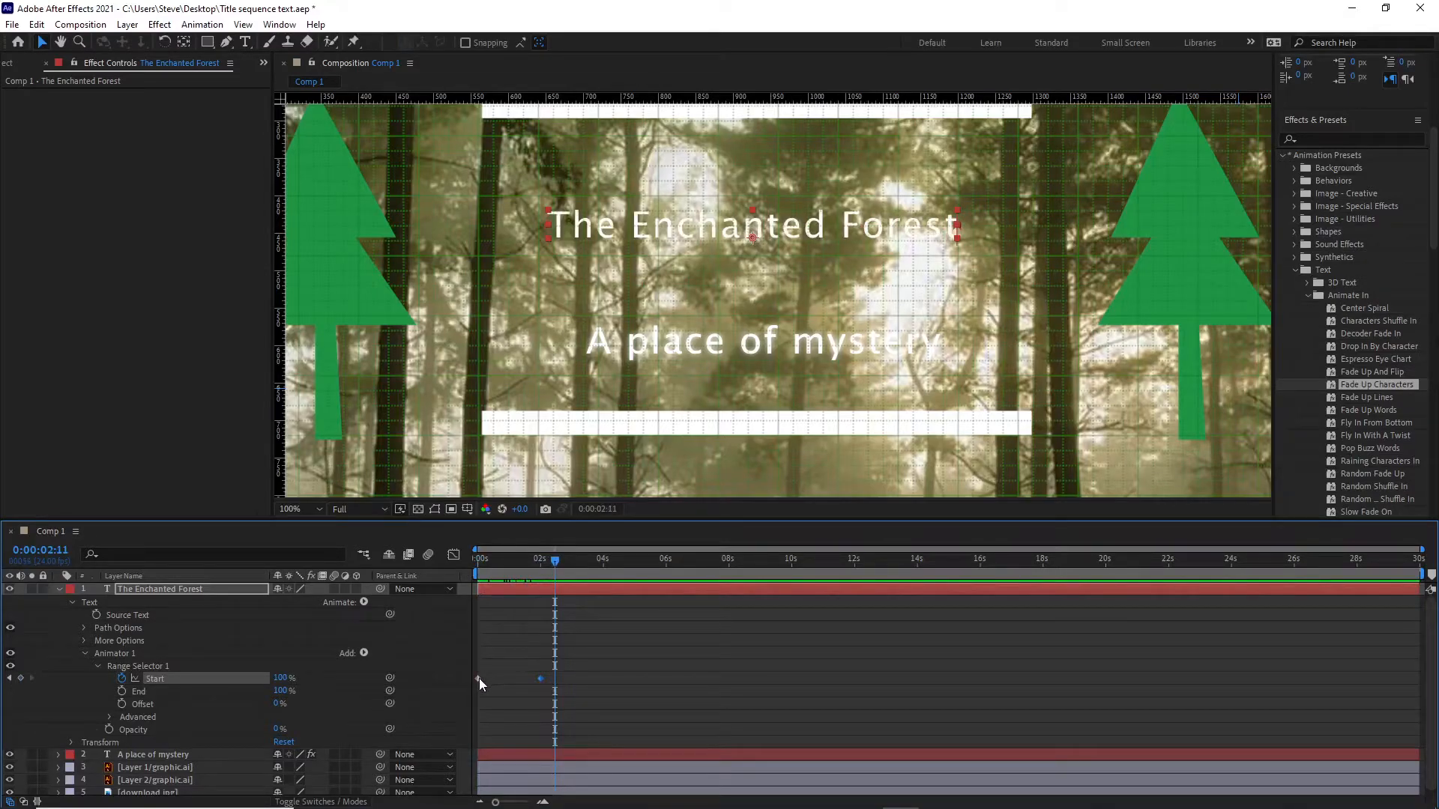
{"action": "left_click", "coordinate": [540, 678]}
{"action": "left_click", "coordinate": [478, 678]}
{"action": "mouse_move", "coordinate": [543, 684]}
{"action": "left_click_drag", "start_coordinate": [545, 678], "coordinate": [604, 679]}
{"action": "left_click_drag", "start_coordinate": [560, 572], "coordinate": [527, 574]}
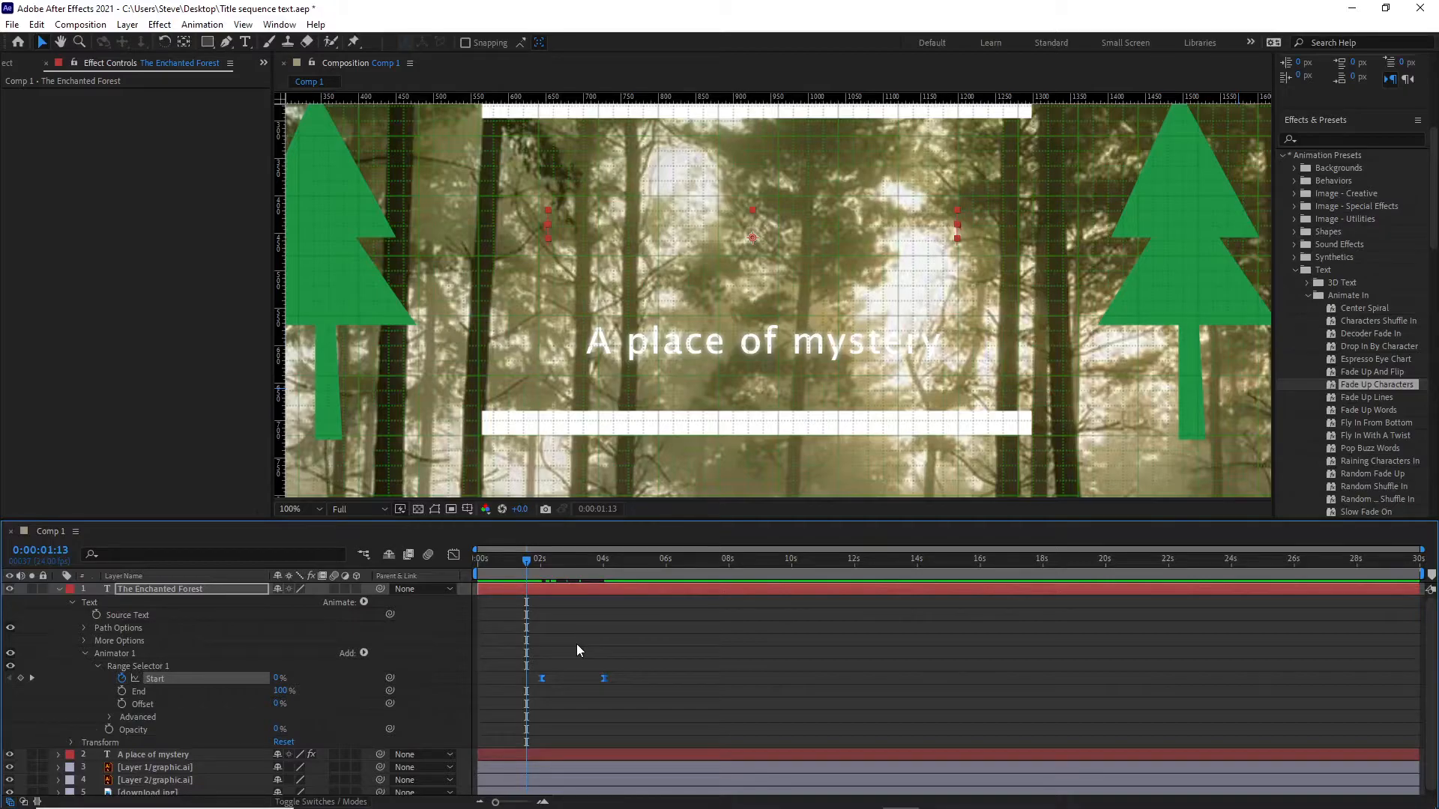
Check the keyframe timing by jumping the playhead between the composition's start, both Start keyframes and the composition's end.
{"action": "key", "text": "Home"}
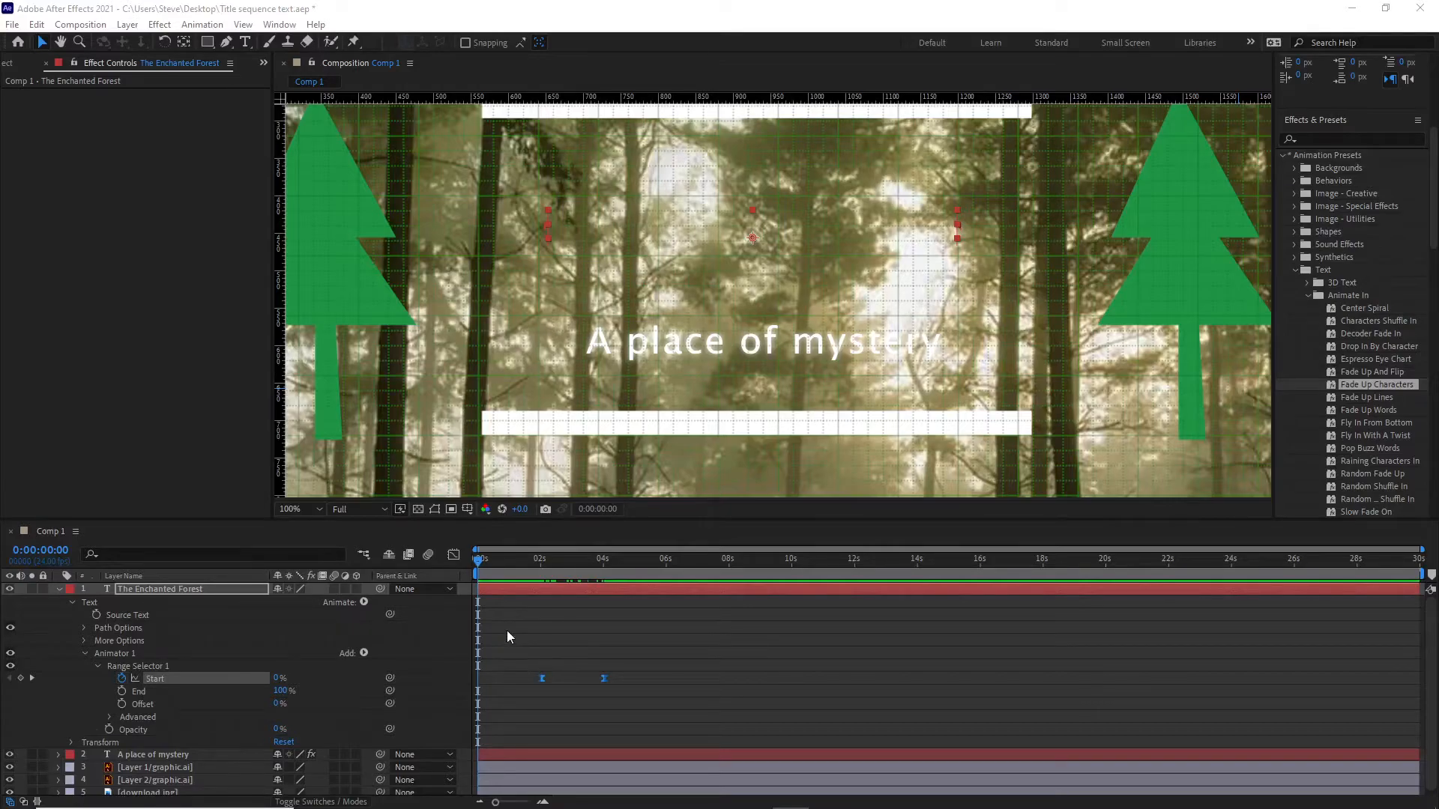
{"action": "left_click", "coordinate": [523, 672]}
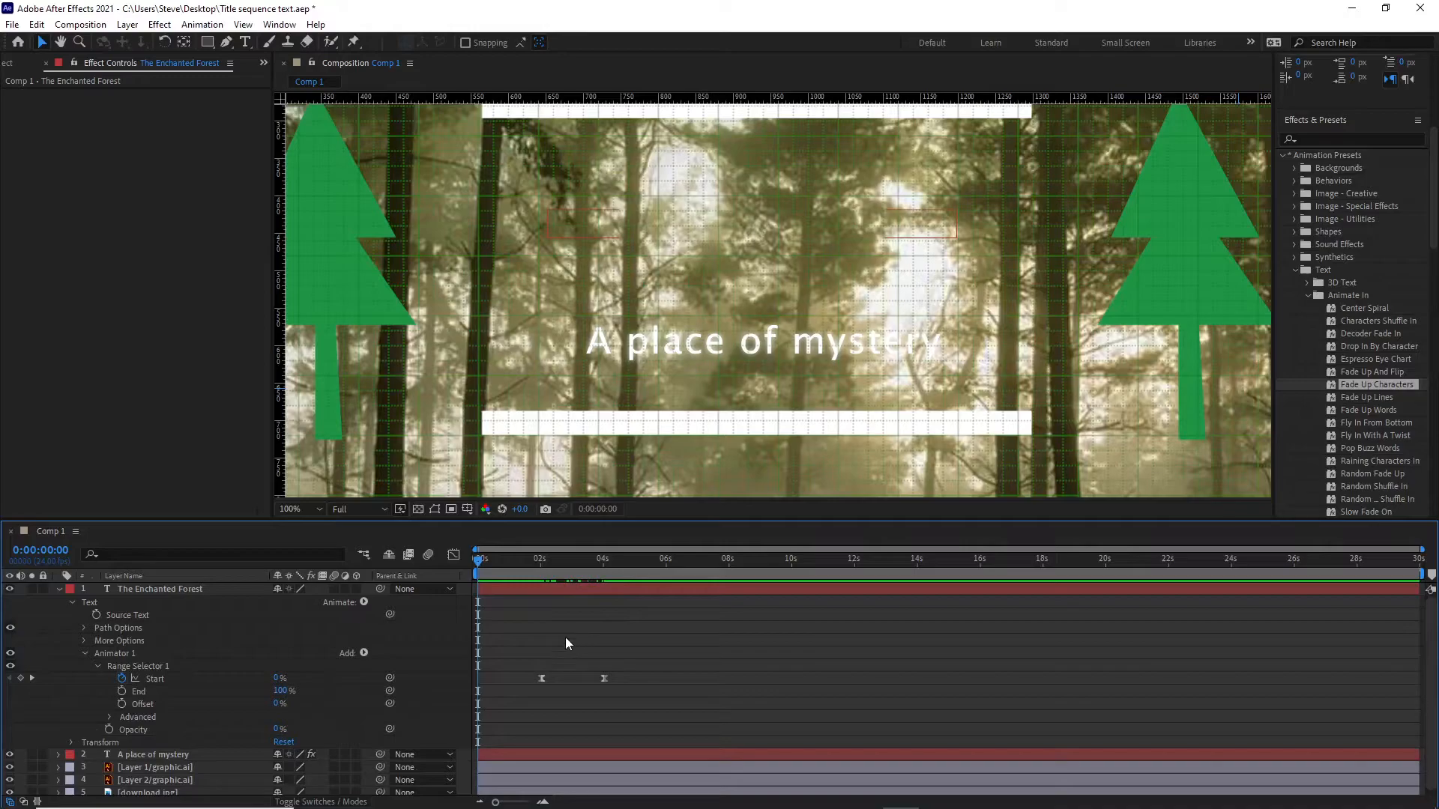
{"action": "key", "text": "k"}
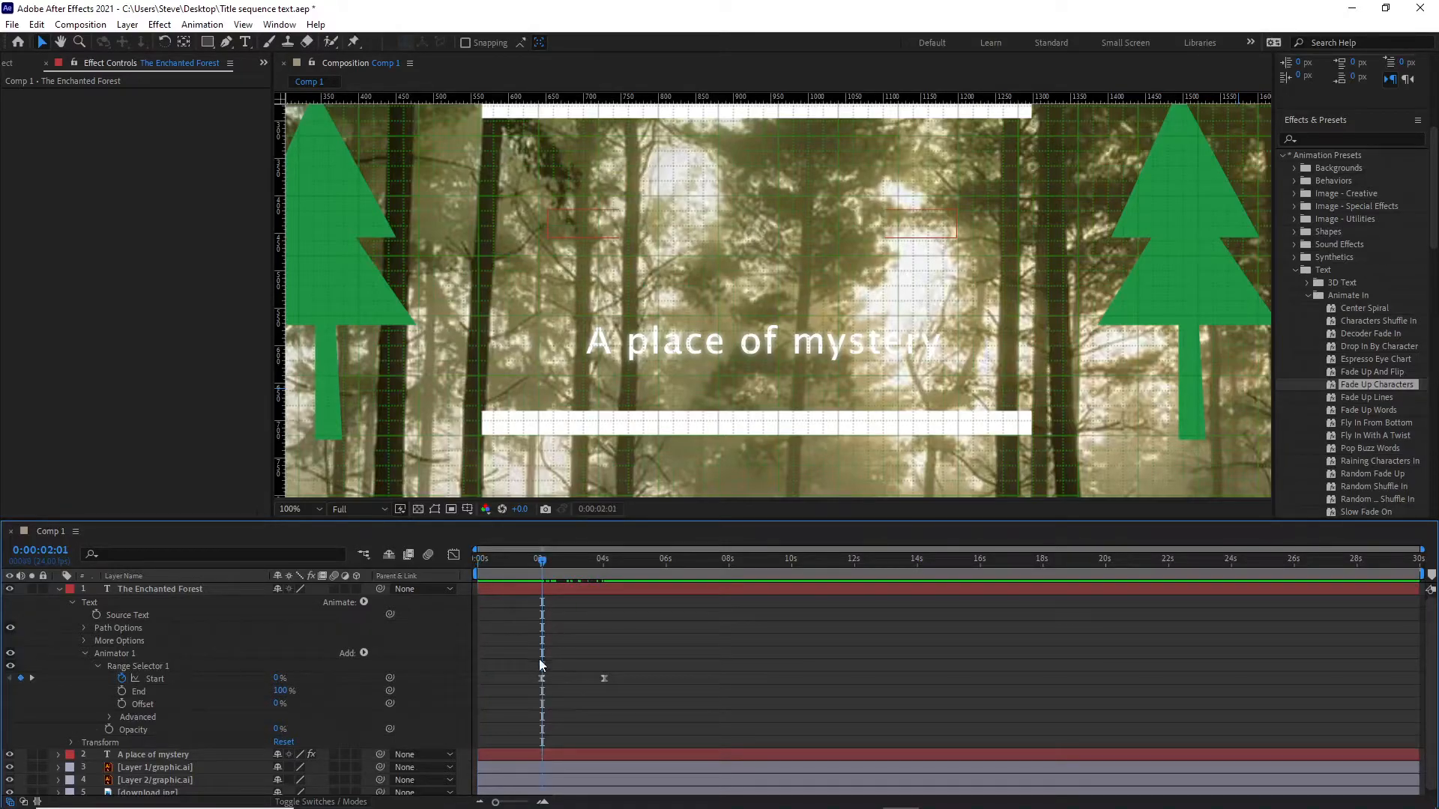
{"action": "key", "text": "k"}
{"action": "key", "text": "End"}
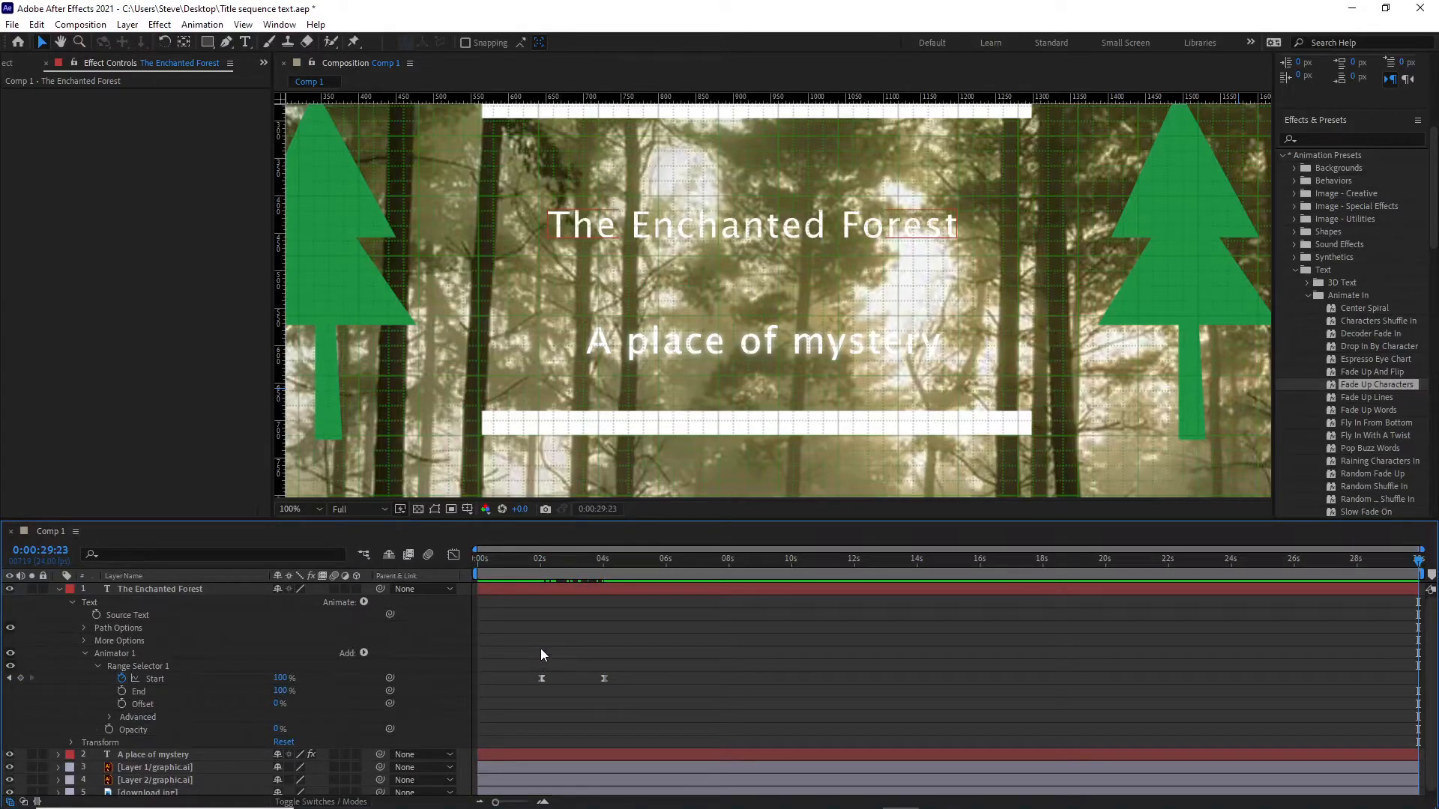
{"action": "key", "text": "j"}
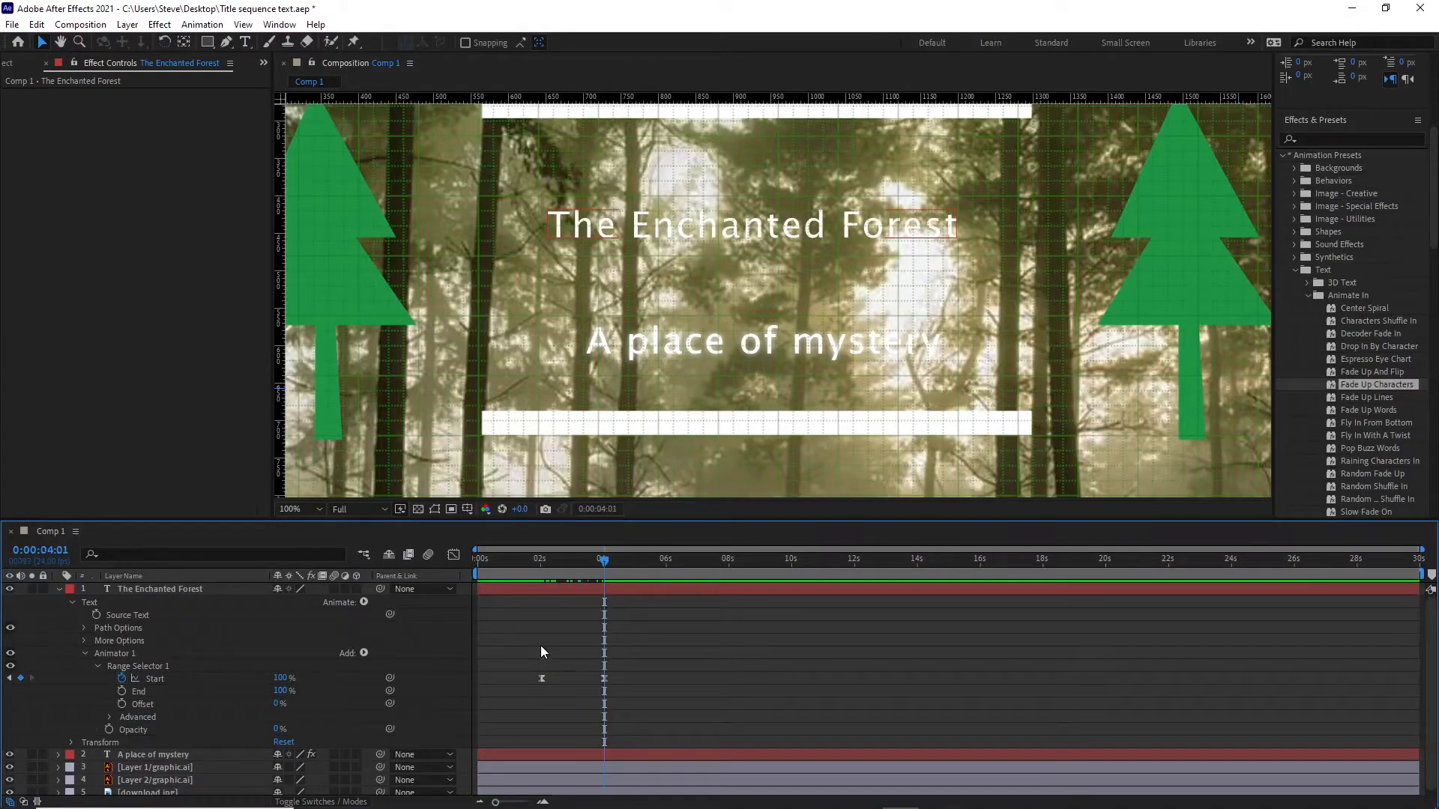
{"action": "key", "text": "j"}
{"action": "key", "text": "Home"}
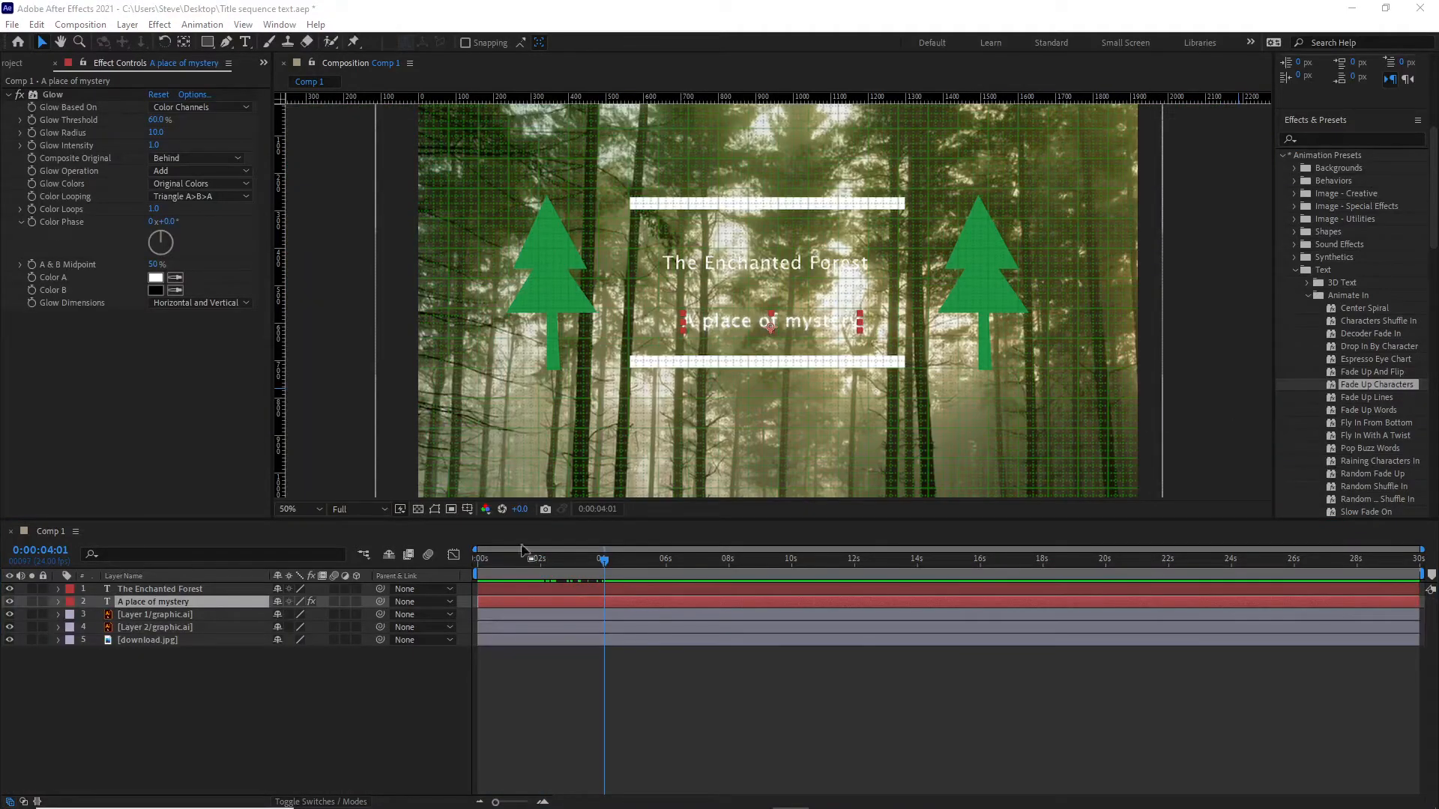
Place the playhead on the last Start keyframe of "The Enchanted Forest" at 0:00:04:01 and collapse that layer's properties.
{"action": "left_click", "coordinate": [57, 589]}
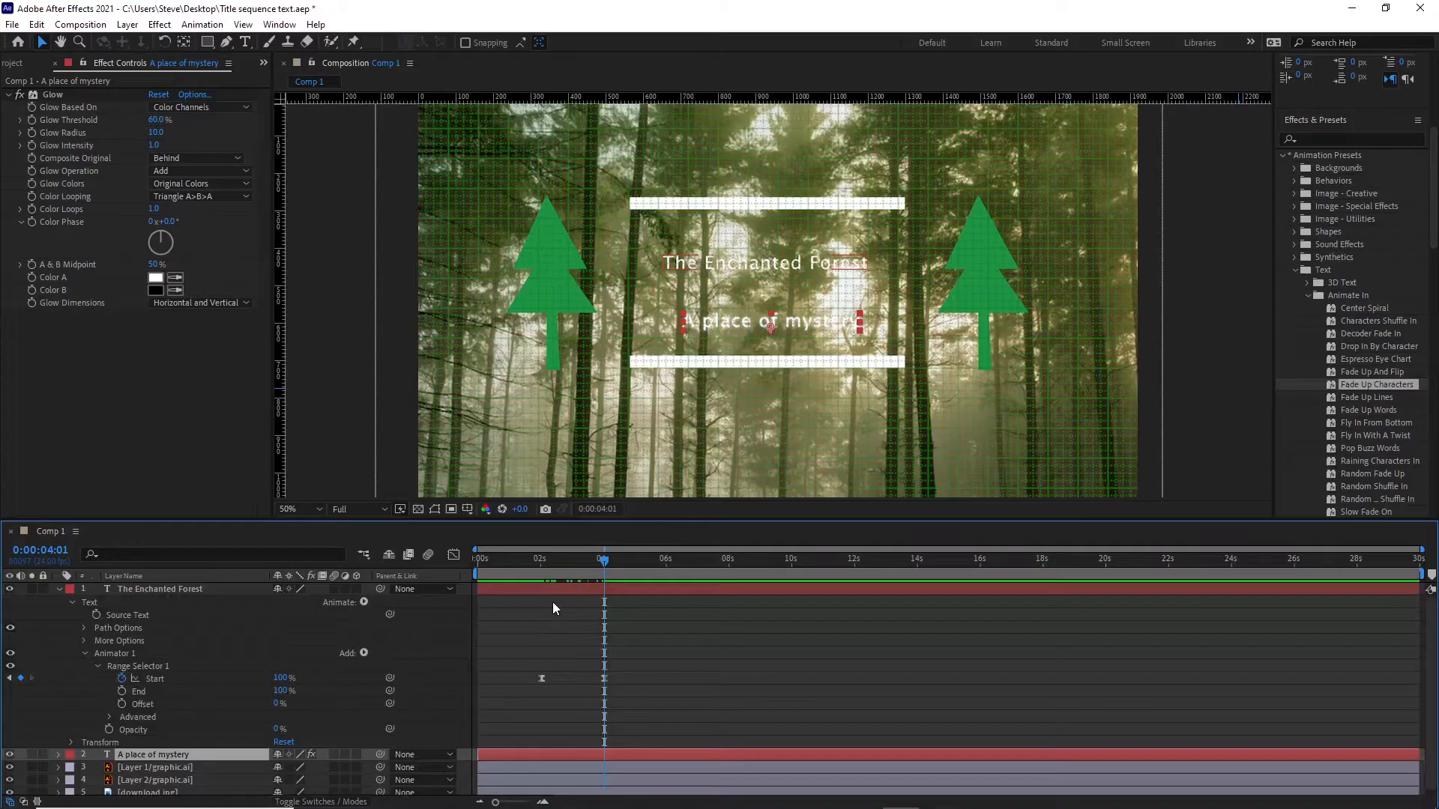
{"action": "key", "text": "j"}
{"action": "key", "text": "k"}
{"action": "left_click", "coordinate": [59, 589]}
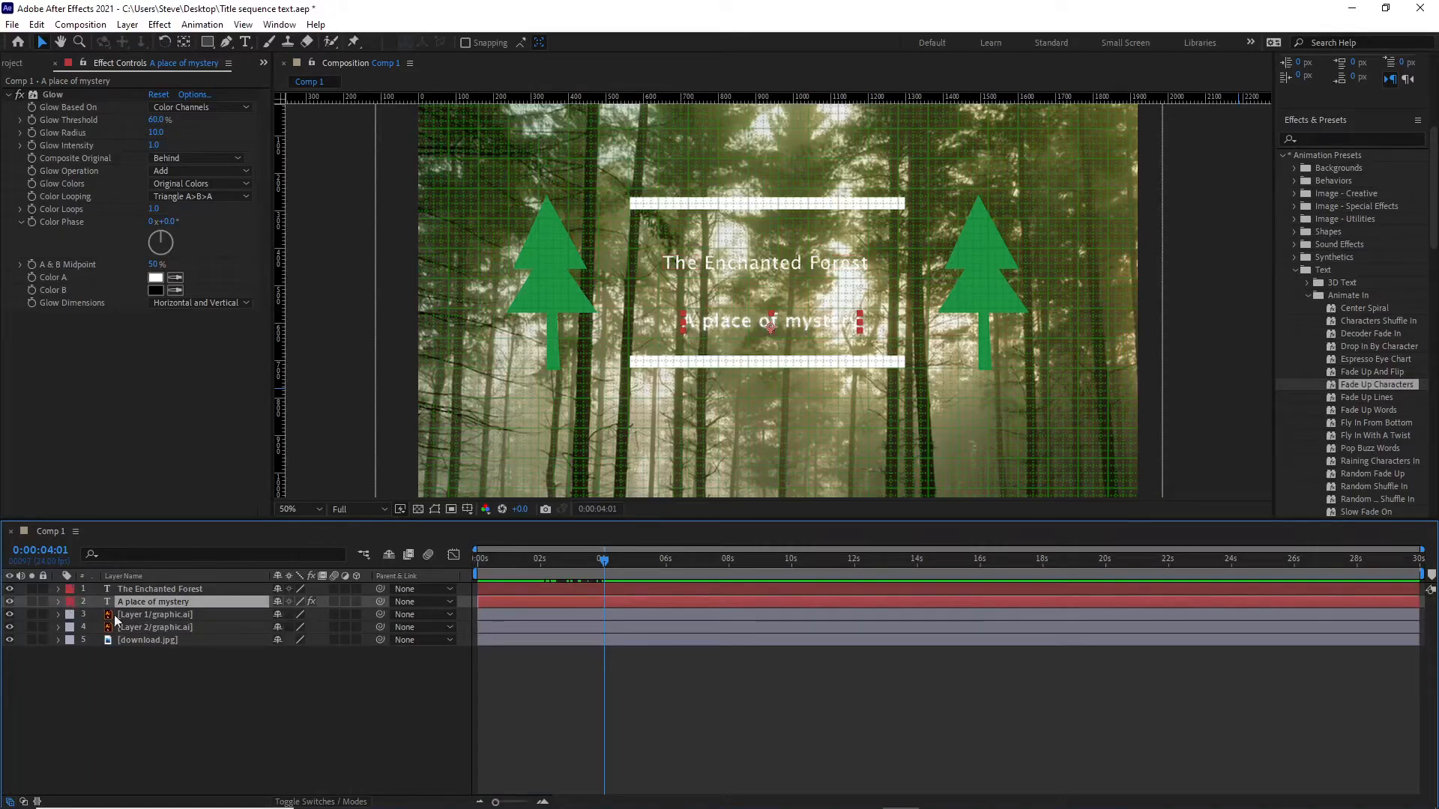
Apply the Fade Up Words text preset to the "A place of mystery" layer at 0:00:04:01.
{"action": "left_click", "coordinate": [208, 679]}
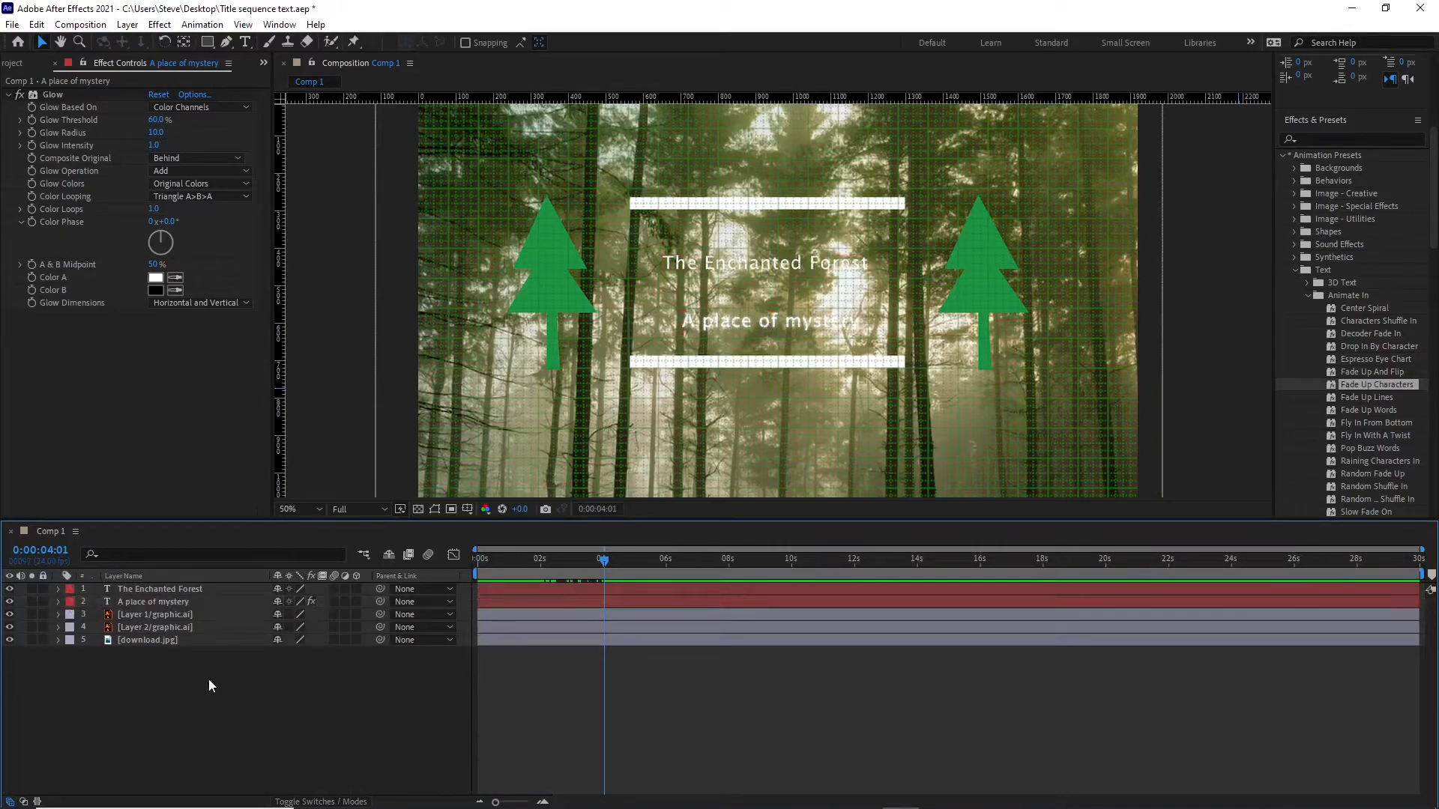
{"action": "left_click", "coordinate": [164, 601]}
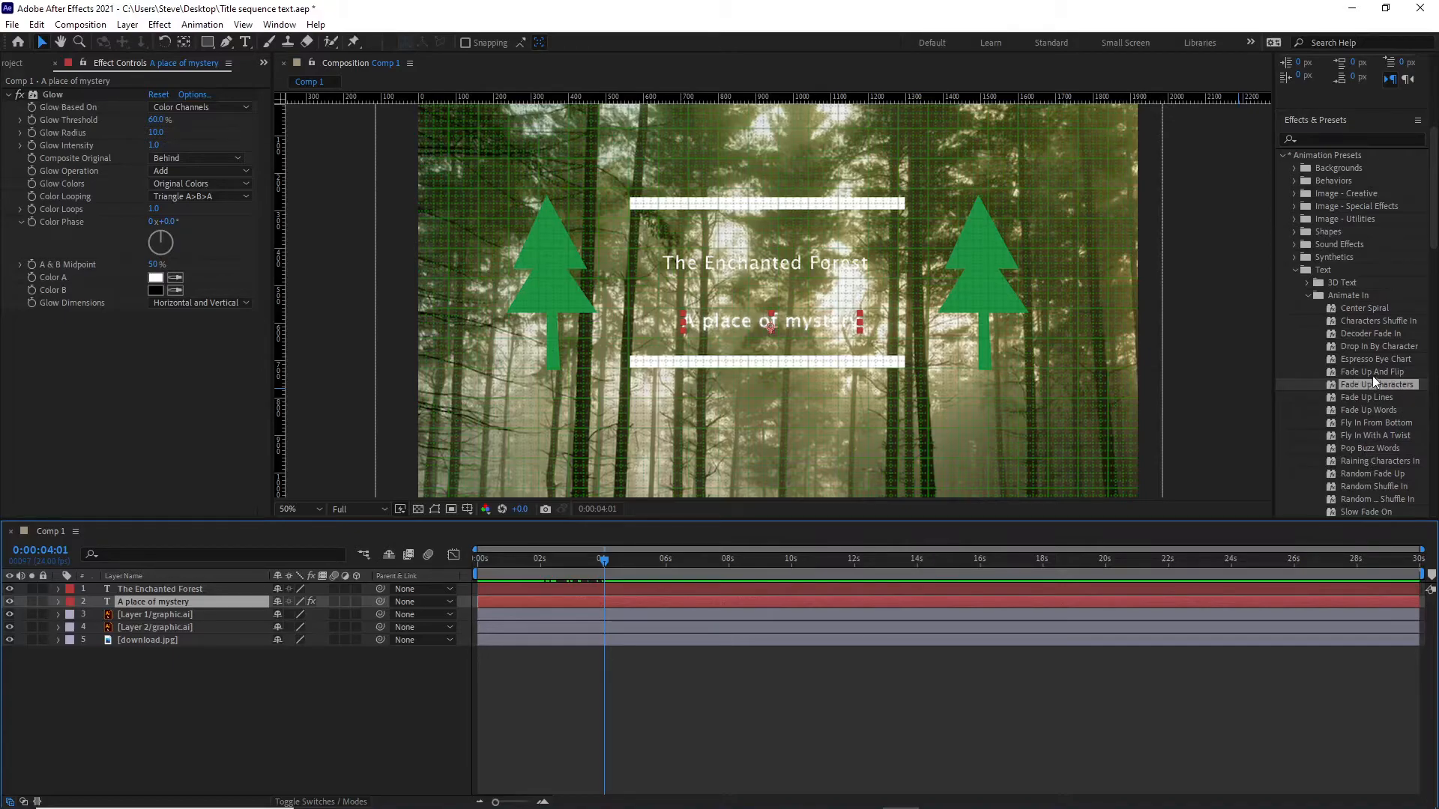
{"action": "left_click", "coordinate": [1365, 410]}
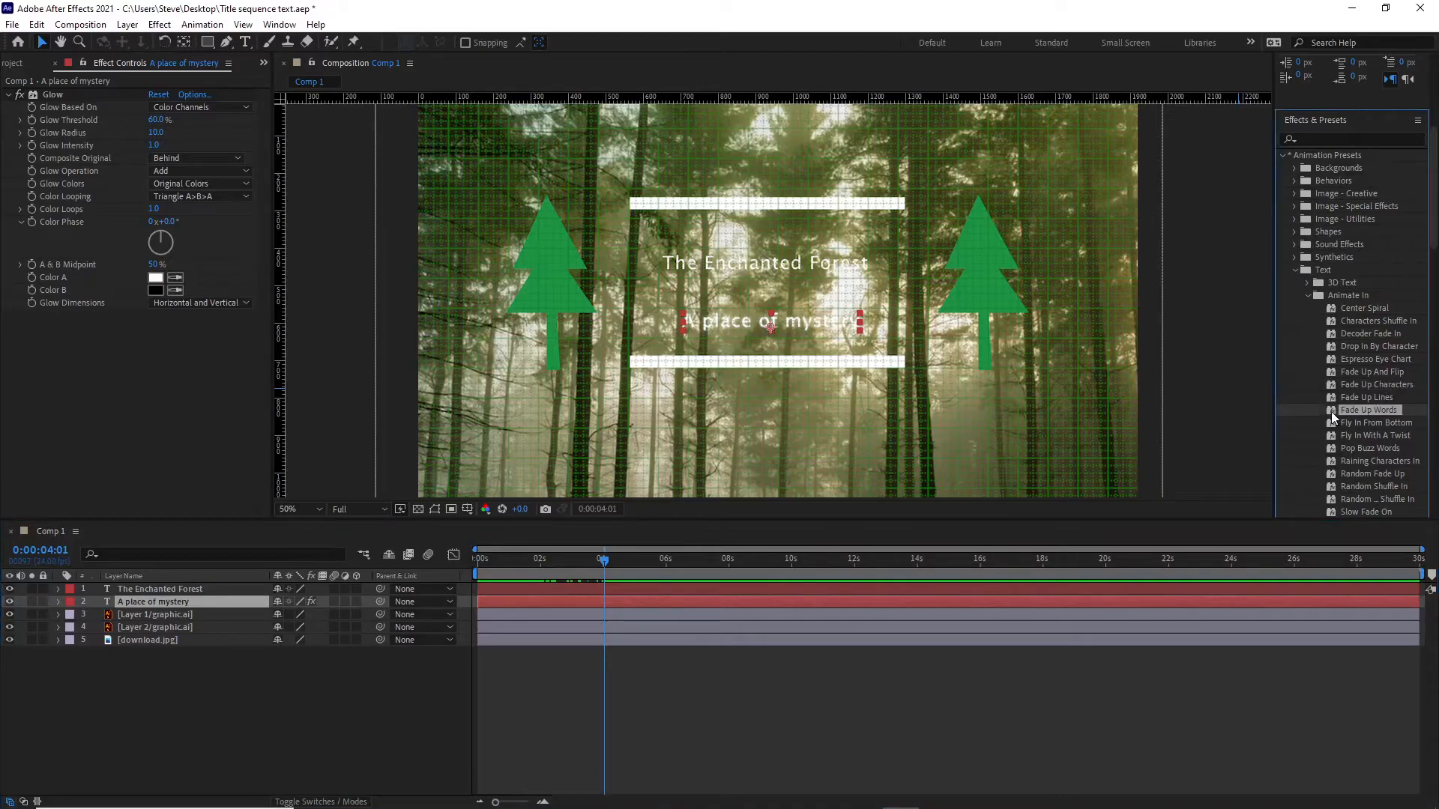
{"action": "double_click", "coordinate": [1331, 411]}
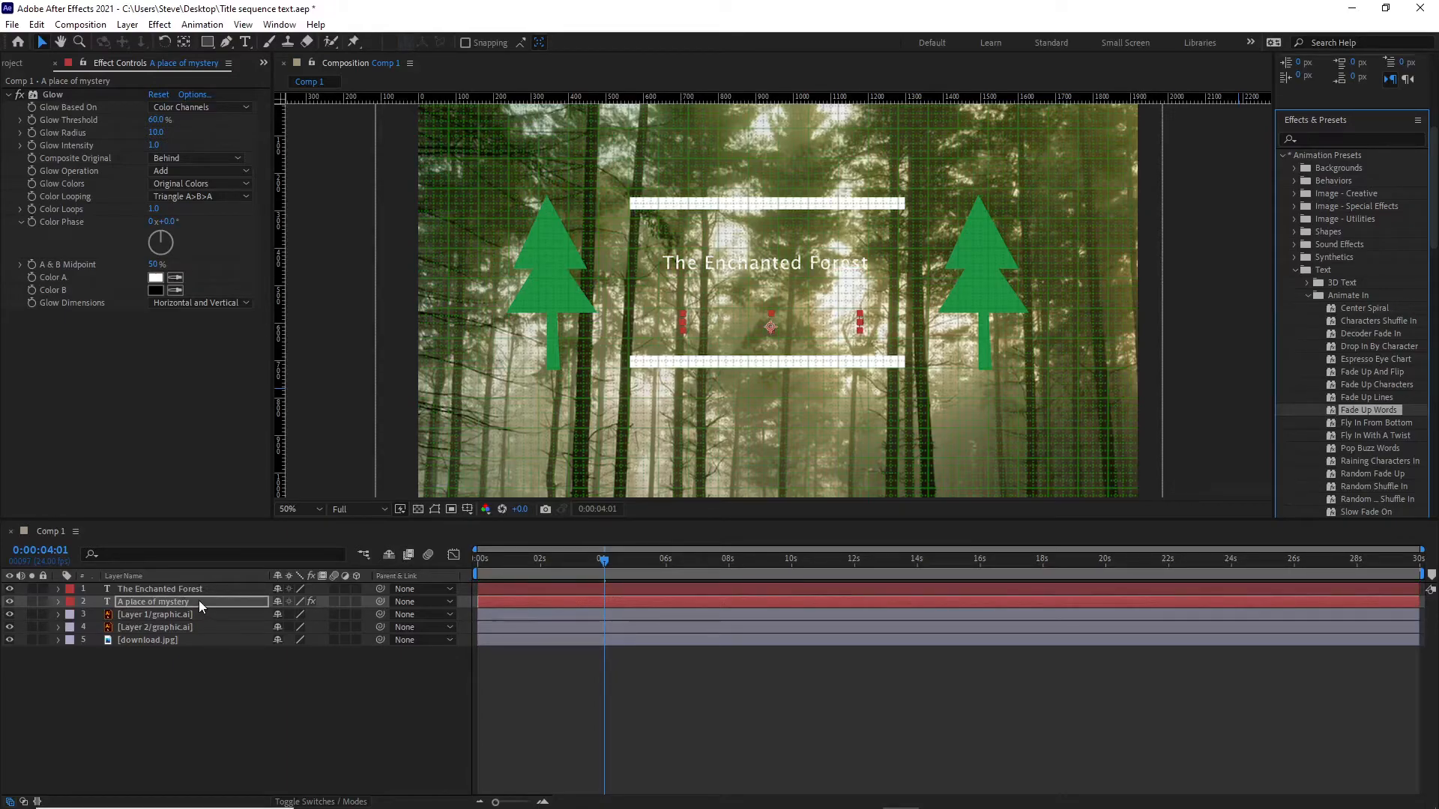
Reveal the "A place of mystery" keyframes and scrub the timeline to preview its word fade and both title animations from the start.
{"action": "left_click", "coordinate": [159, 602]}
{"action": "key", "text": "u"}
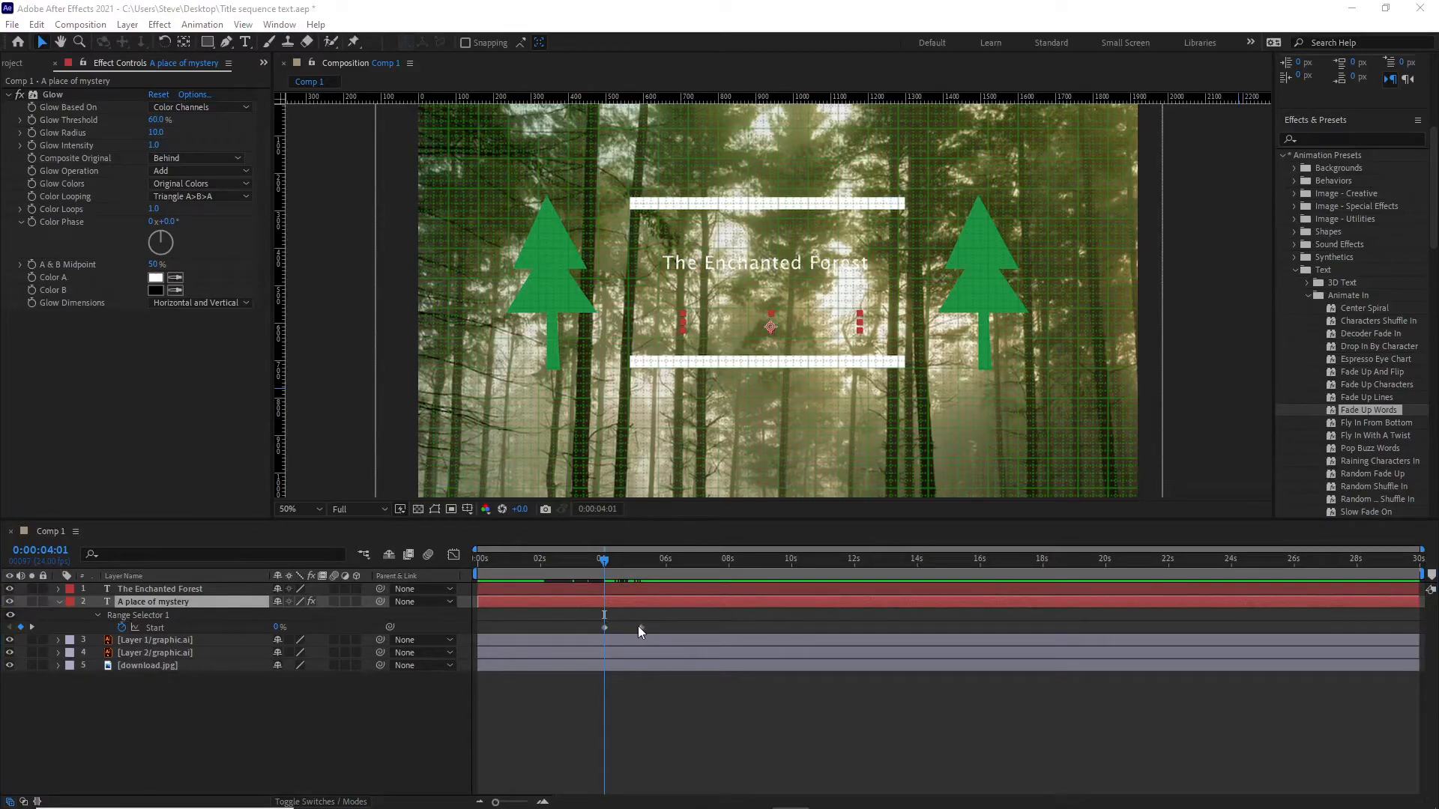
{"action": "left_click_drag", "start_coordinate": [605, 563], "coordinate": [631, 579]}
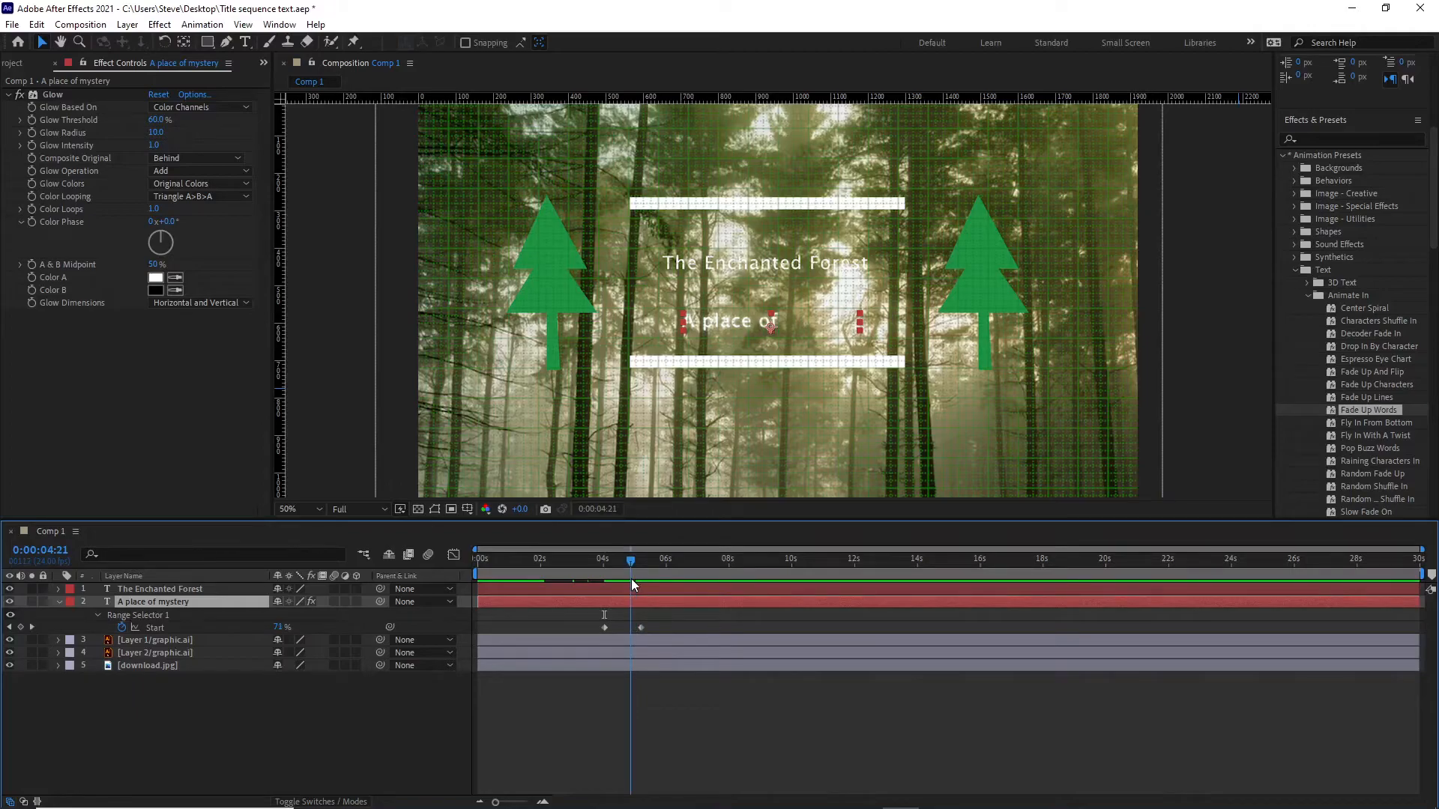
{"action": "mouse_move", "coordinate": [631, 579]}
{"action": "left_mouse_down"}
{"action": "mouse_move", "coordinate": [606, 593]}
{"action": "mouse_move", "coordinate": [644, 588]}
{"action": "left_mouse_up"}
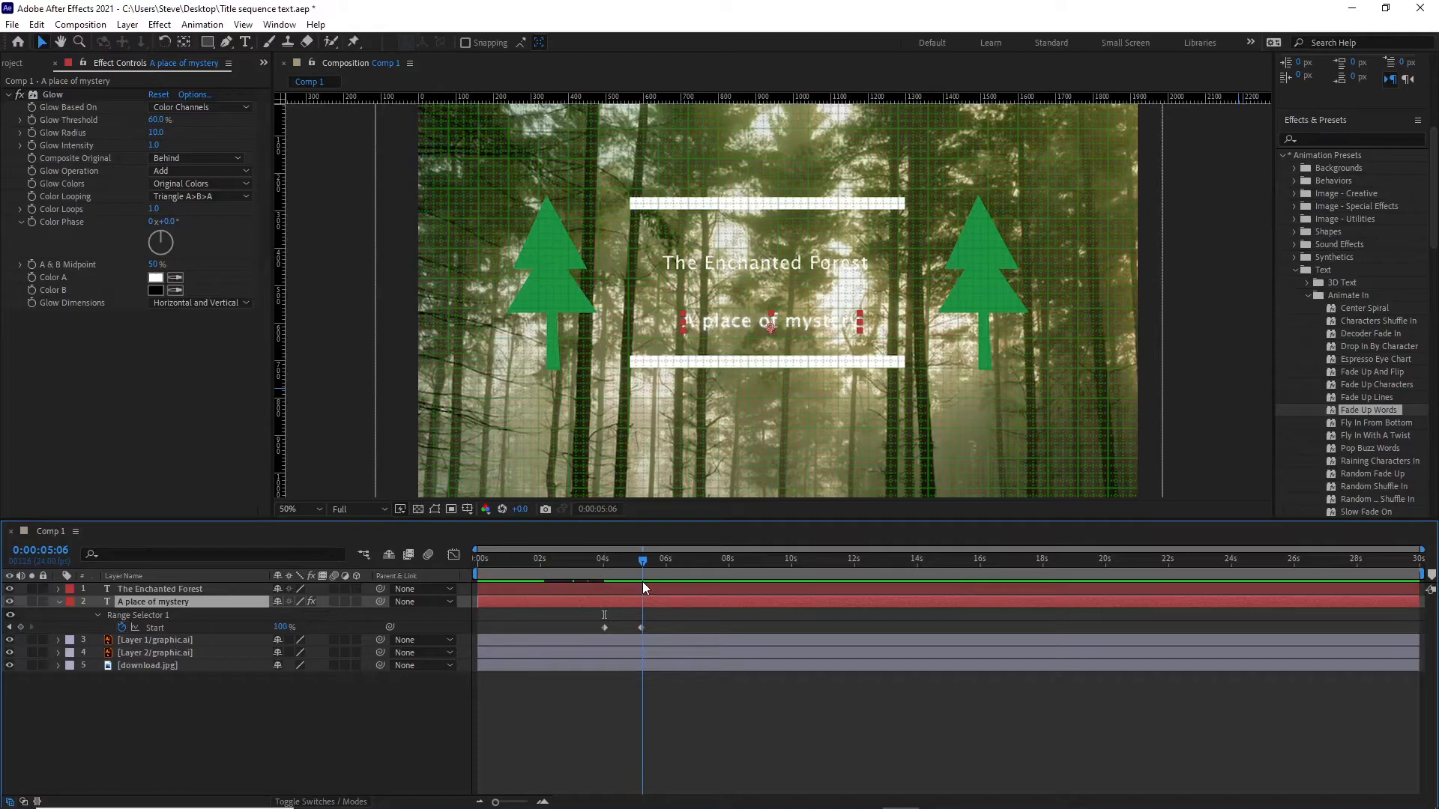
{"action": "mouse_move", "coordinate": [643, 584]}
{"action": "left_mouse_down"}
{"action": "mouse_move", "coordinate": [604, 603]}
{"action": "mouse_move", "coordinate": [641, 595]}
{"action": "left_mouse_up"}
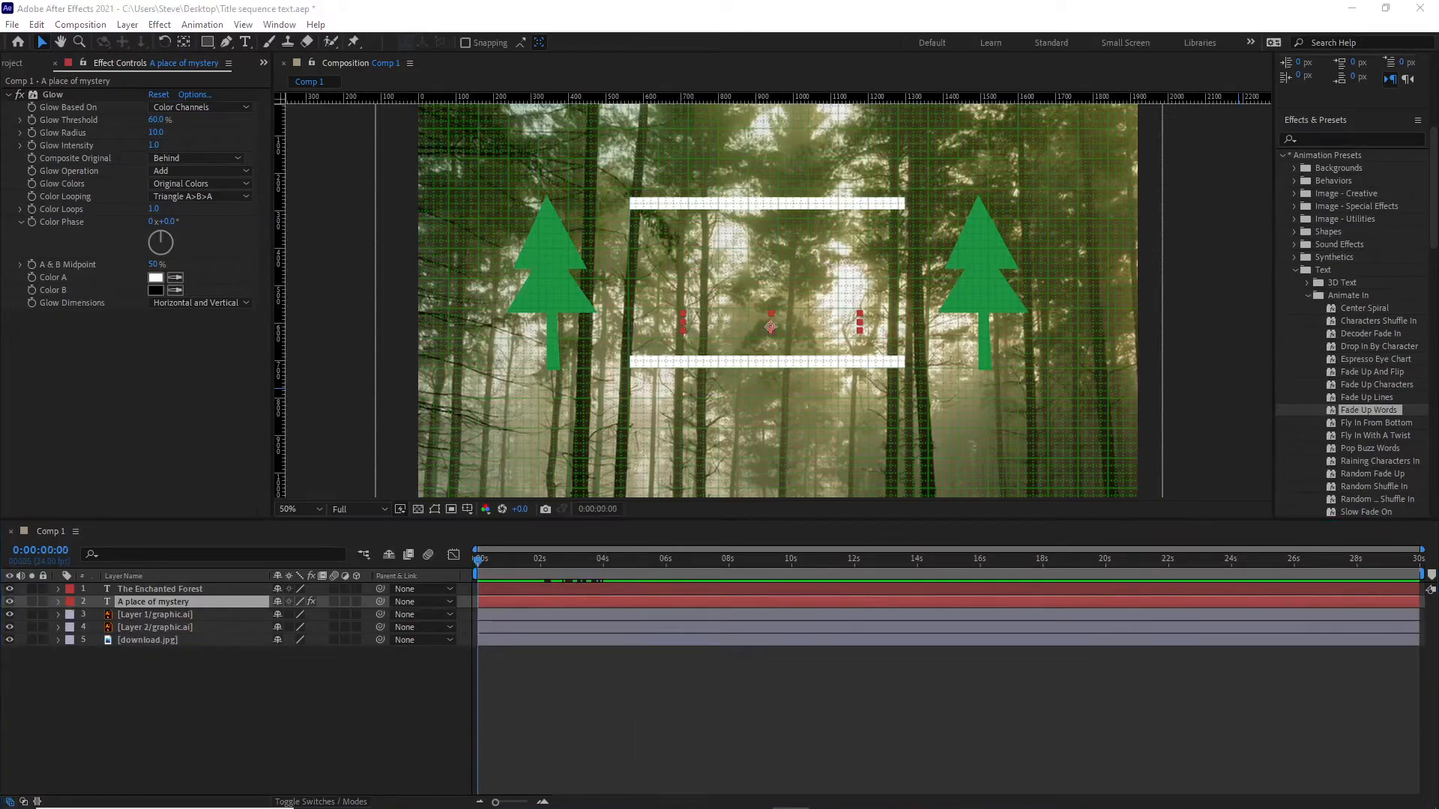
{"action": "left_click_drag", "start_coordinate": [478, 566], "coordinate": [655, 562]}
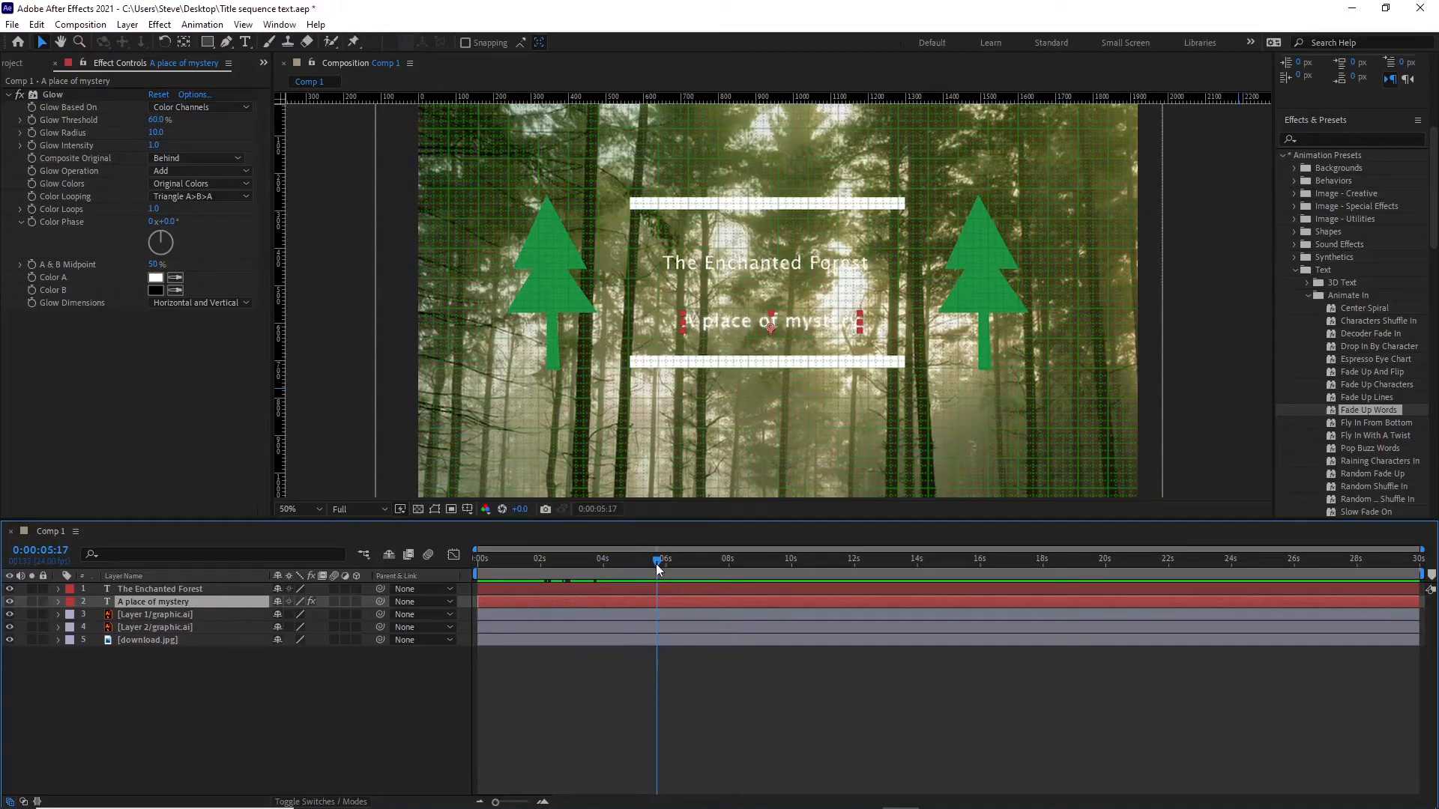
{"action": "left_click_drag", "start_coordinate": [655, 563], "coordinate": [665, 560]}
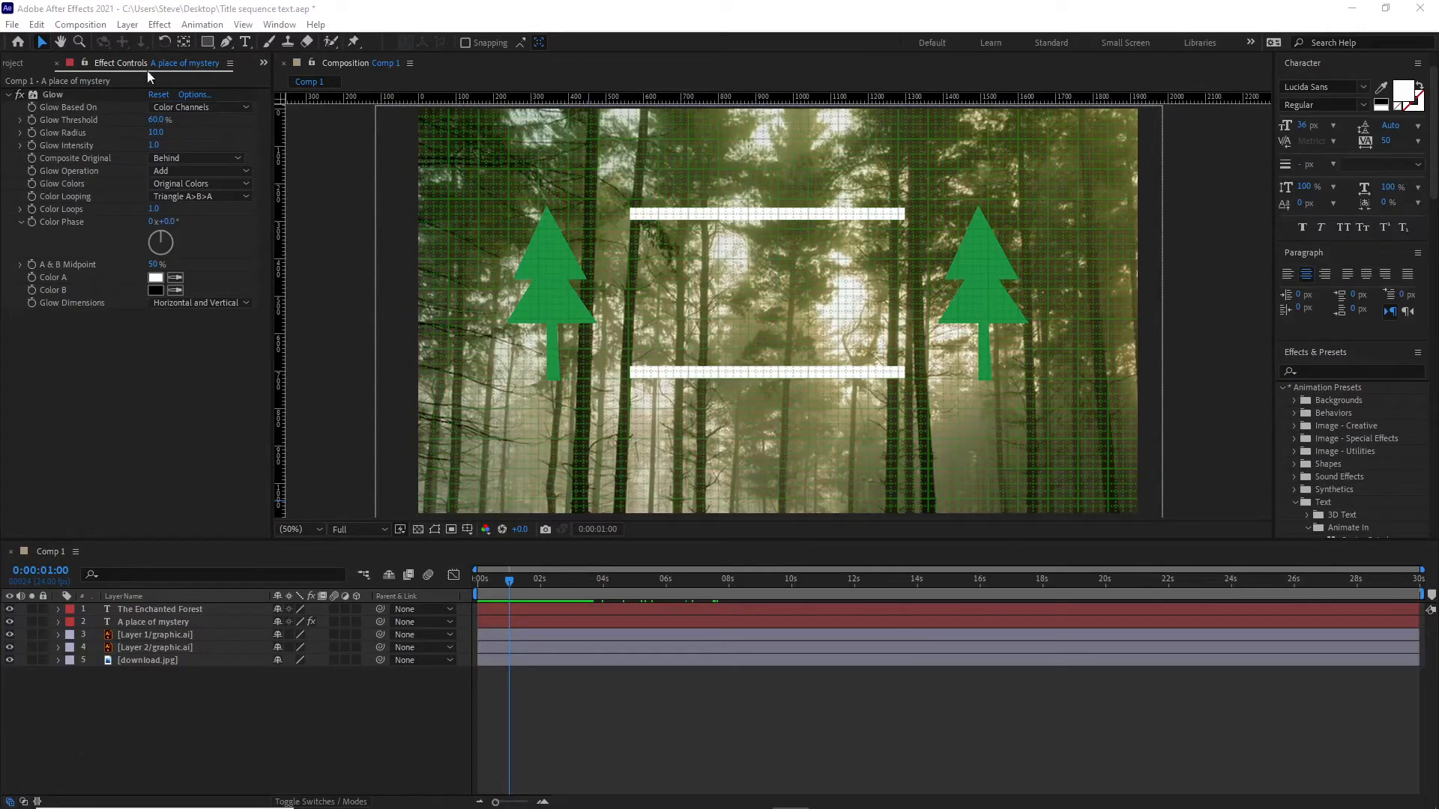
Add the text "Welcome to" as a new text layer and position it centred above the upper white bar.
{"action": "left_click", "coordinate": [245, 42]}
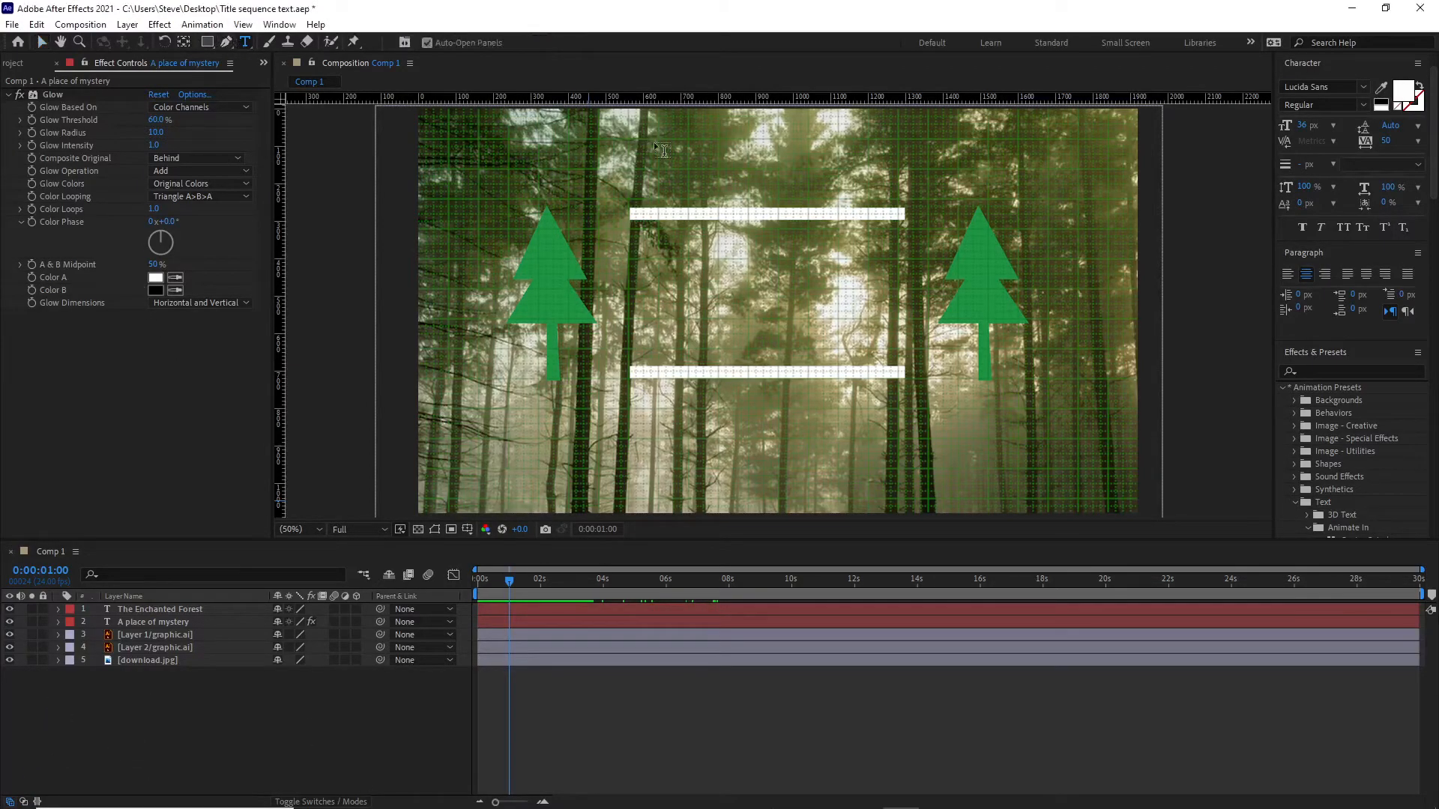
{"action": "left_click", "coordinate": [664, 143]}
{"action": "type", "text": "We"}
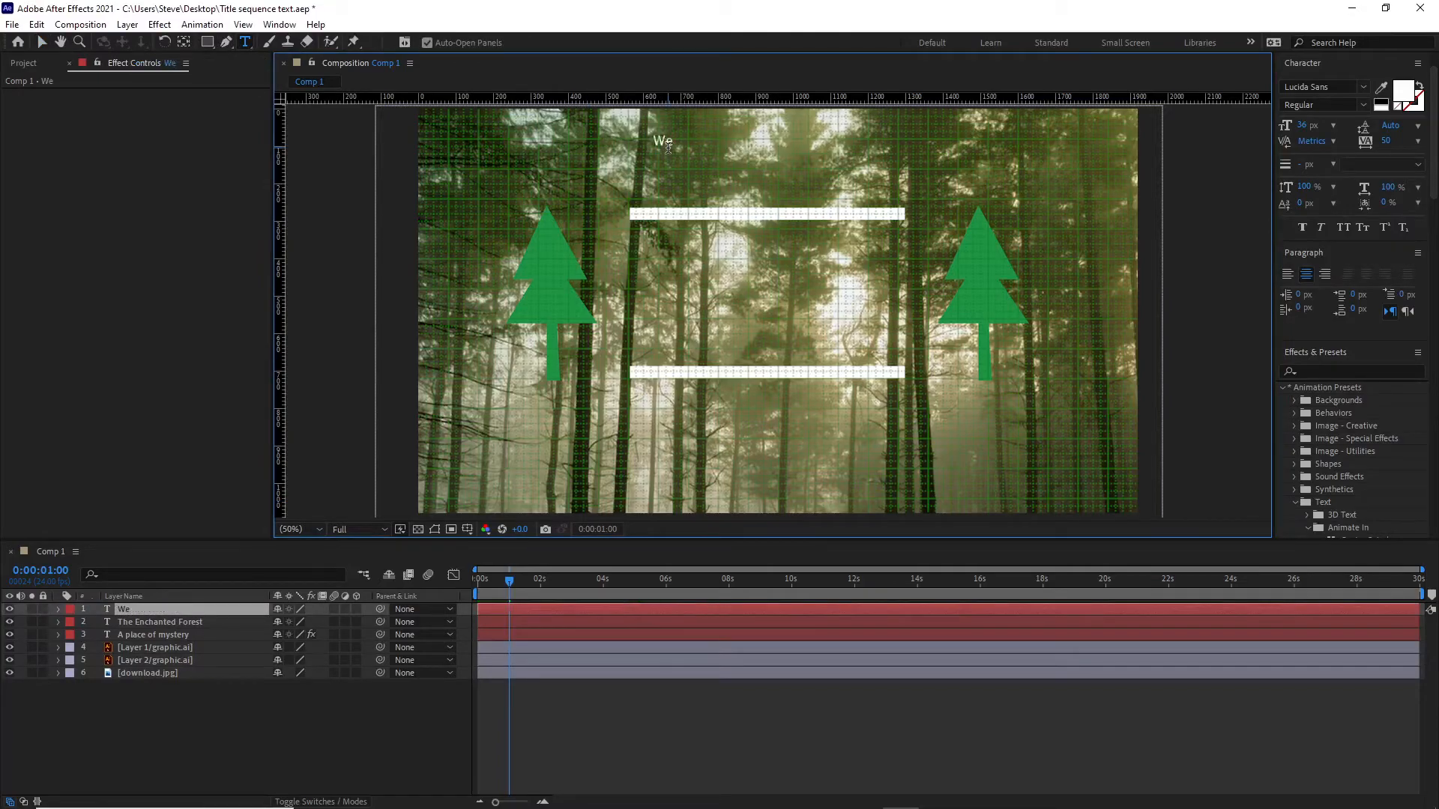
{"action": "type", "text": "lcome to"}
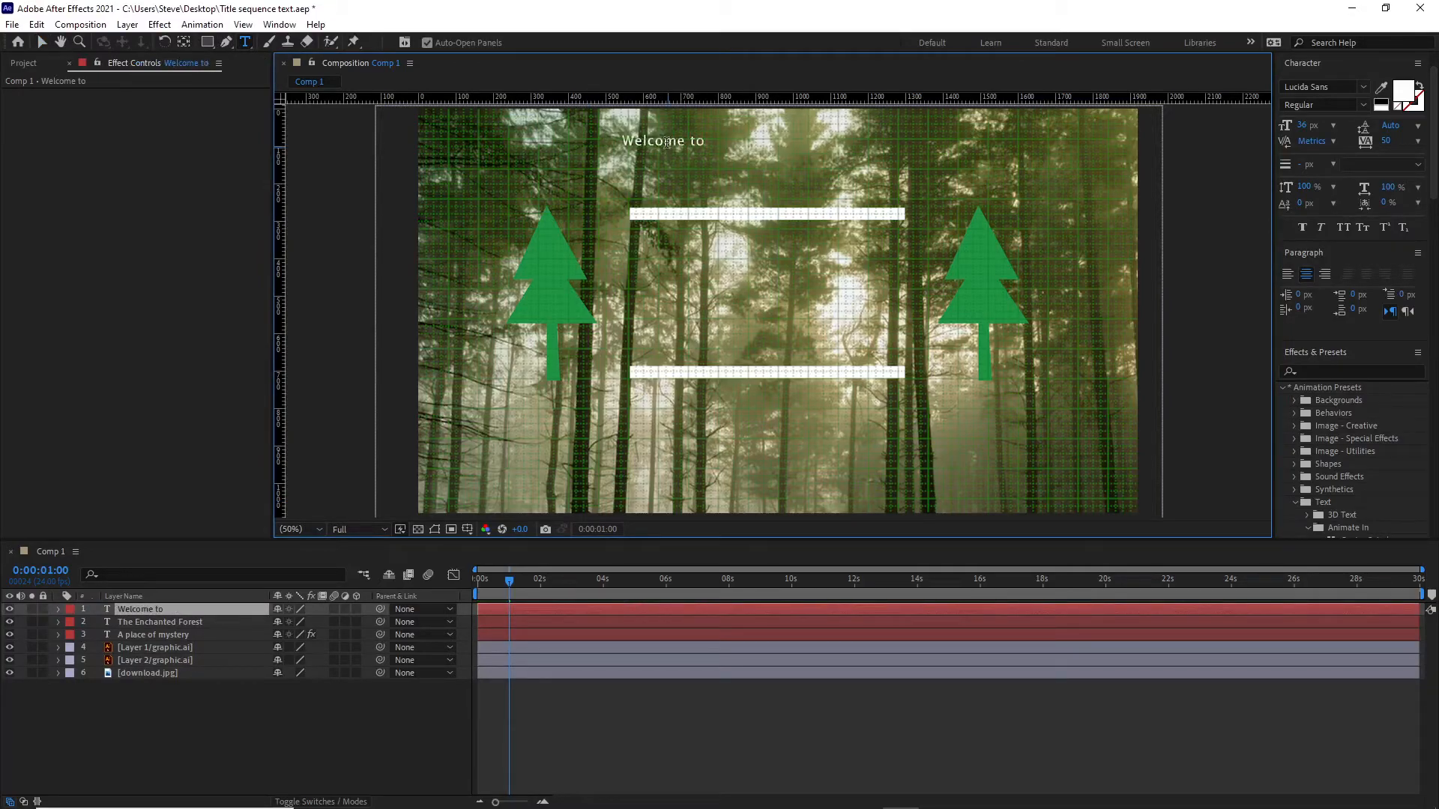
{"action": "left_click", "coordinate": [42, 42]}
{"action": "left_click_drag", "start_coordinate": [679, 141], "coordinate": [783, 170]}
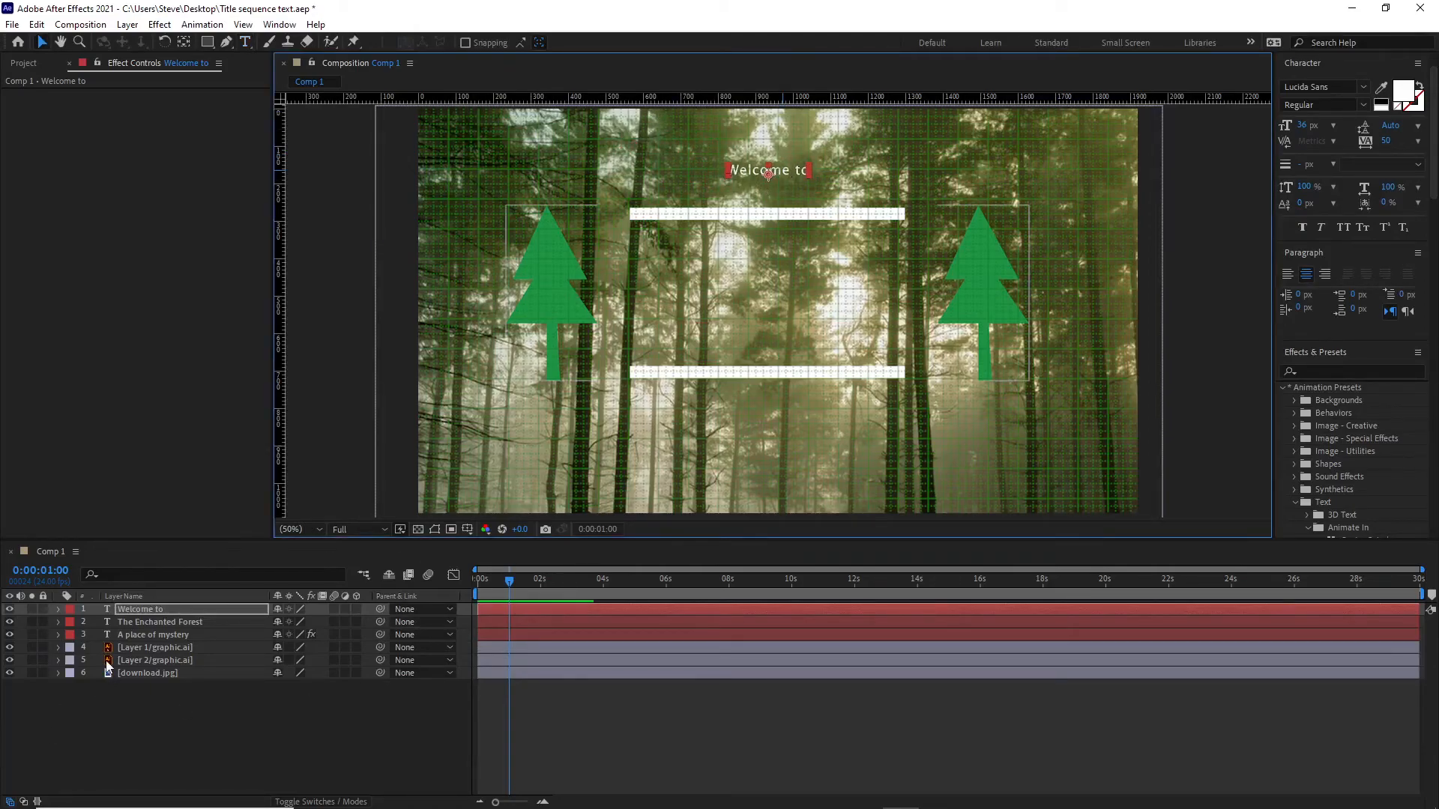
Add an Opacity animator to the "Welcome to" text layer and set its opacity to 0%.
{"action": "left_click", "coordinate": [59, 610]}
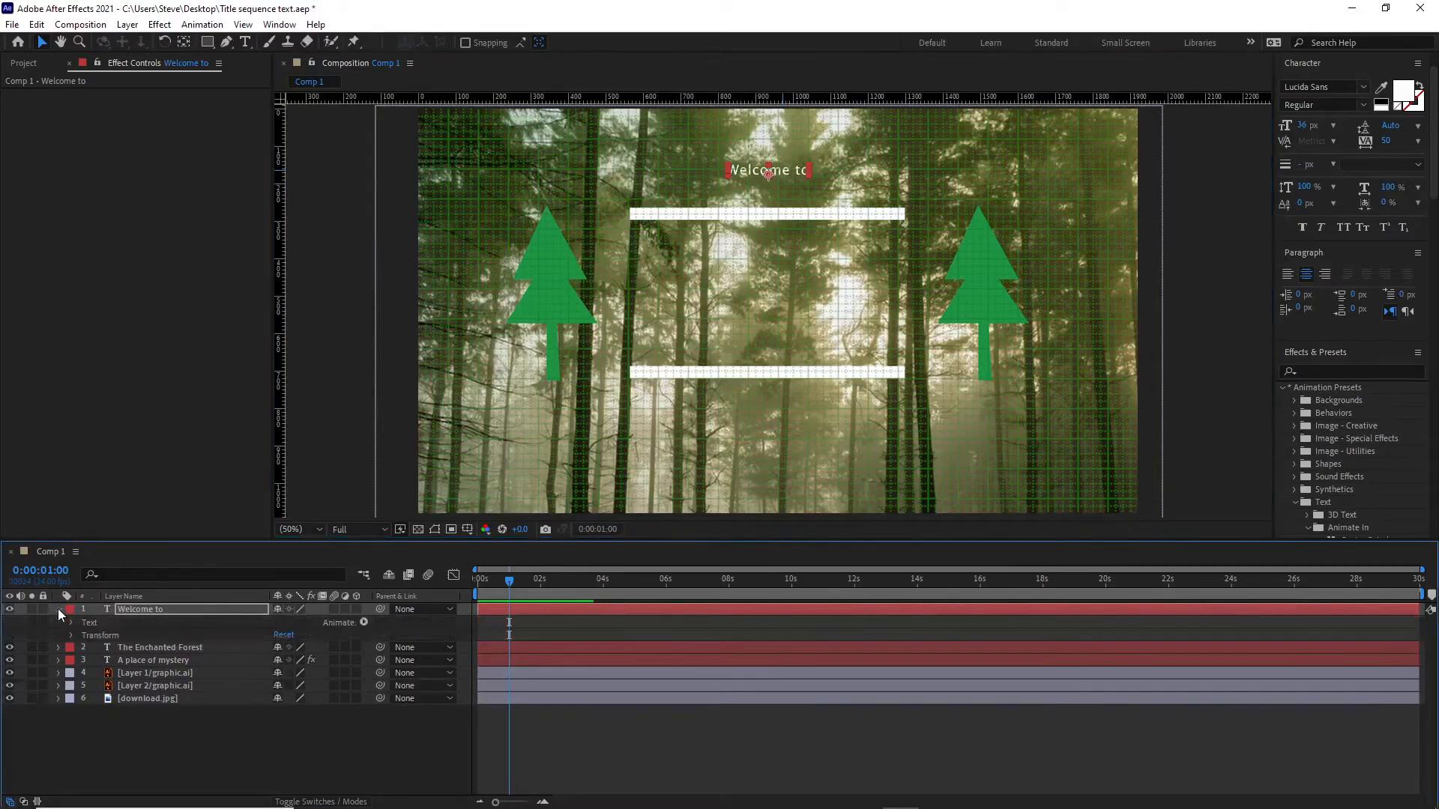
{"action": "left_click", "coordinate": [364, 623]}
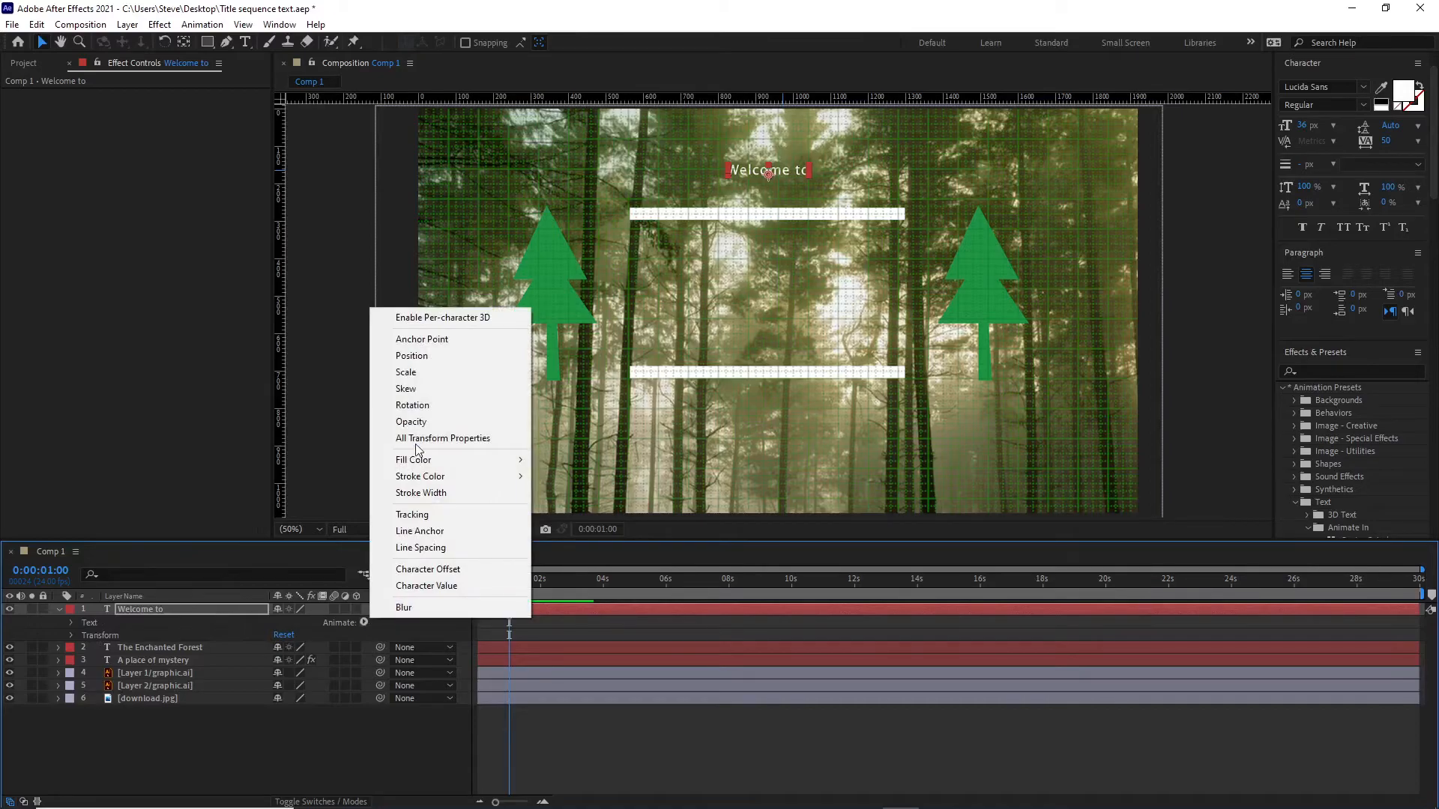
{"action": "left_click", "coordinate": [417, 422]}
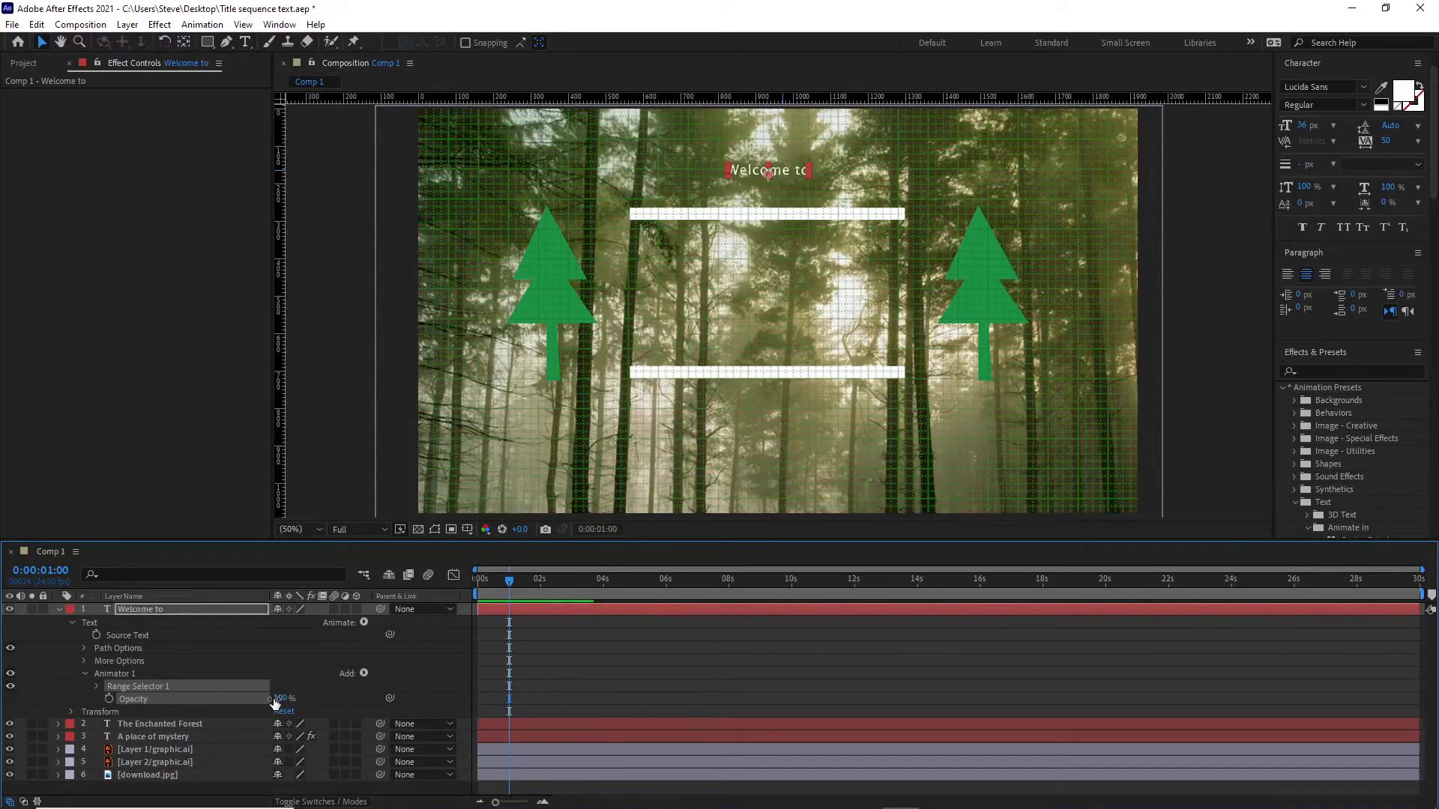
{"action": "left_click_drag", "start_coordinate": [282, 698], "coordinate": [173, 709]}
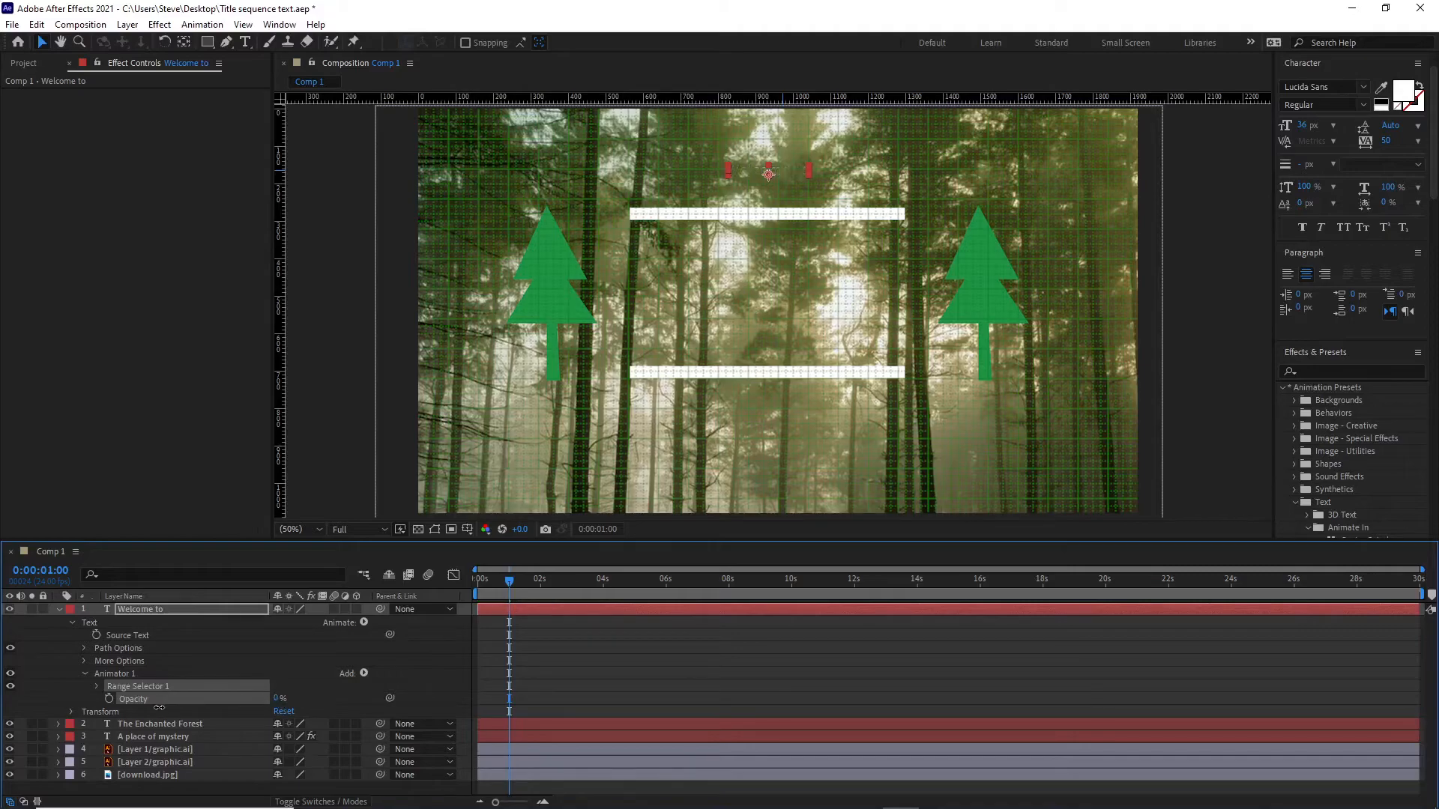
Set a Start keyframe of 0% in the "Welcome to" layer's Range Selector 1 at 0:00:01:00.
{"action": "left_click", "coordinate": [97, 685]}
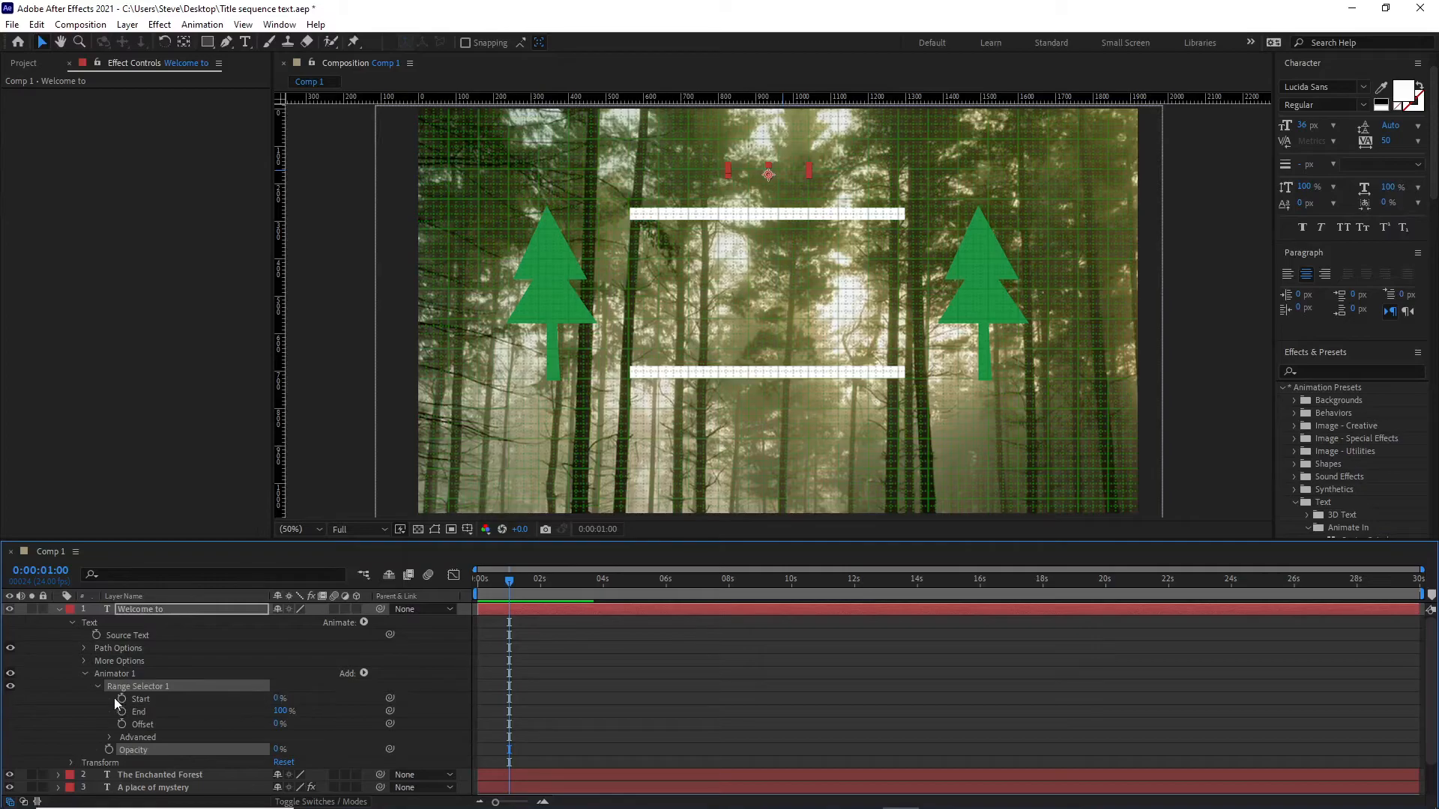
{"action": "left_click", "coordinate": [62, 573]}
{"action": "type", "text": "100"}
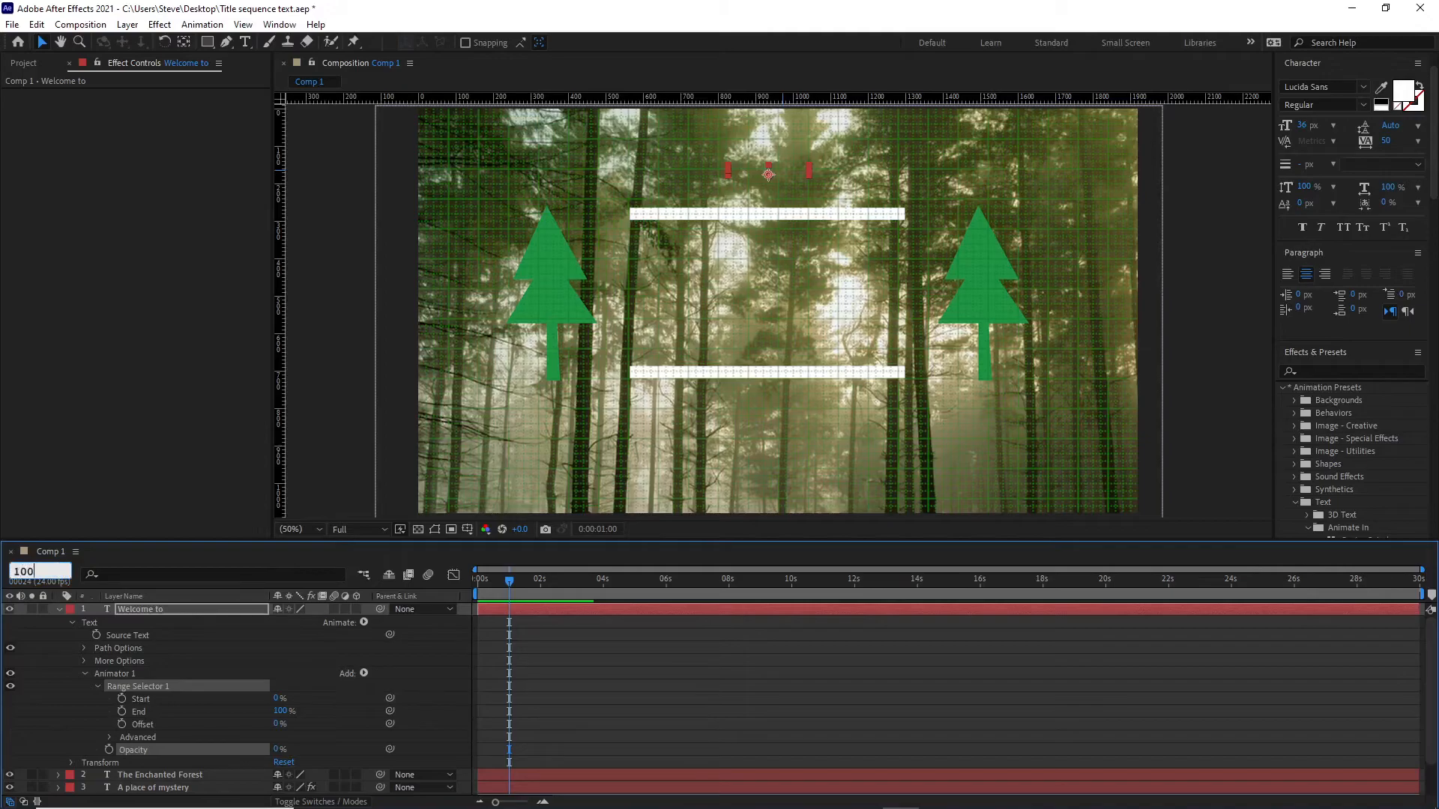
{"action": "key", "text": "Return"}
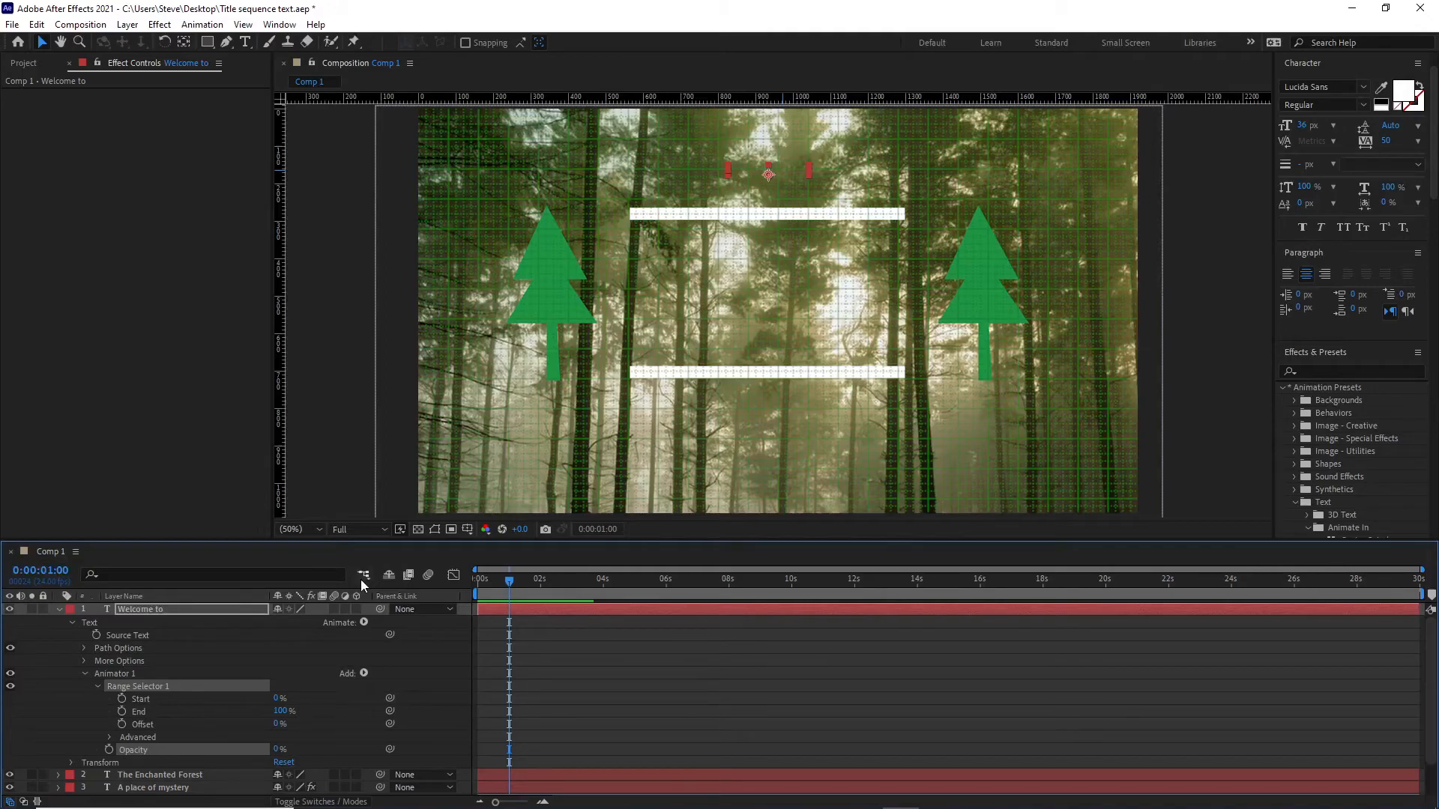
{"action": "left_click", "coordinate": [121, 699]}
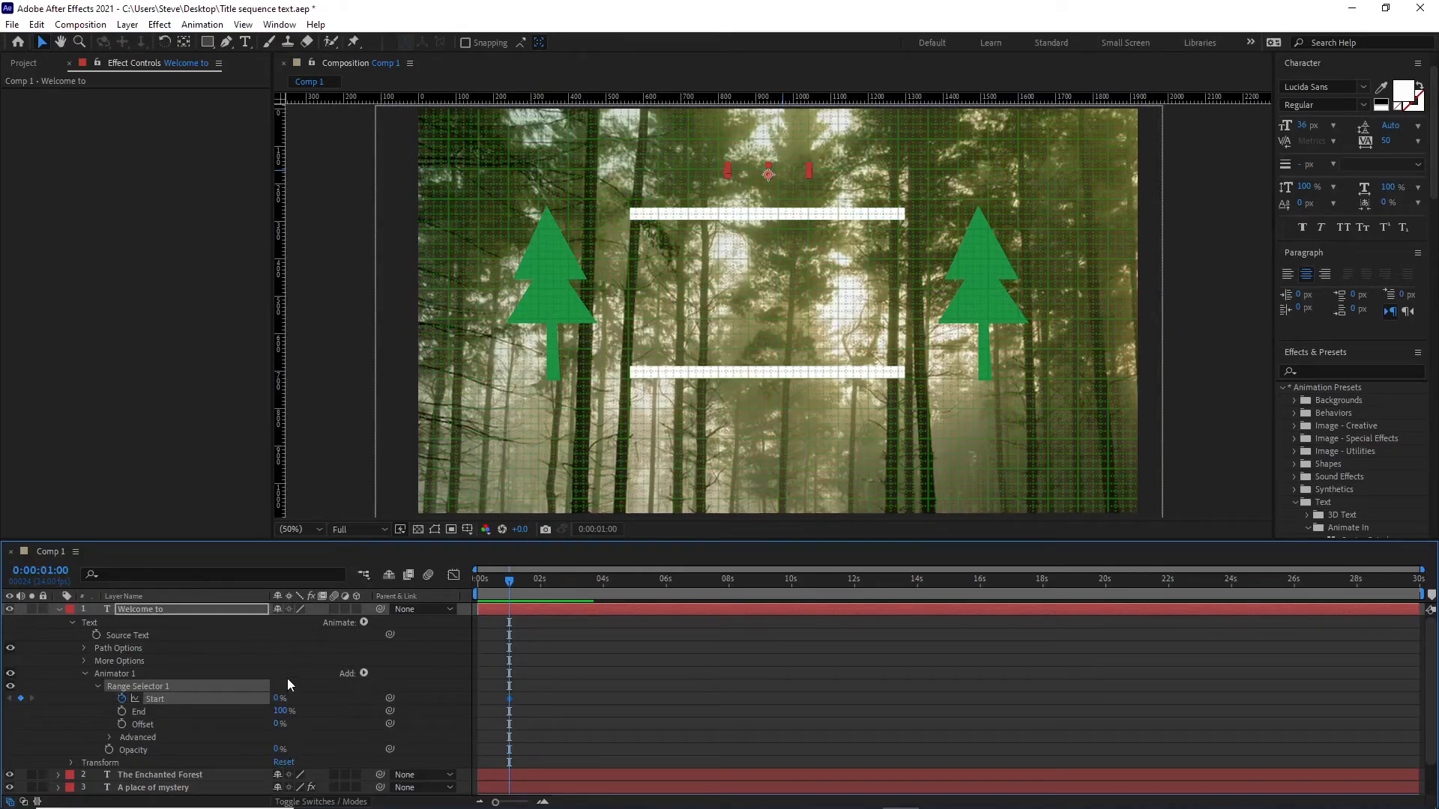
Add a second Start keyframe to the "Welcome to" range selector at 0:00:02:00 with a value of 100%.
{"action": "left_click", "coordinate": [54, 570]}
{"action": "type", "text": "200"}
{"action": "key", "text": "Return"}
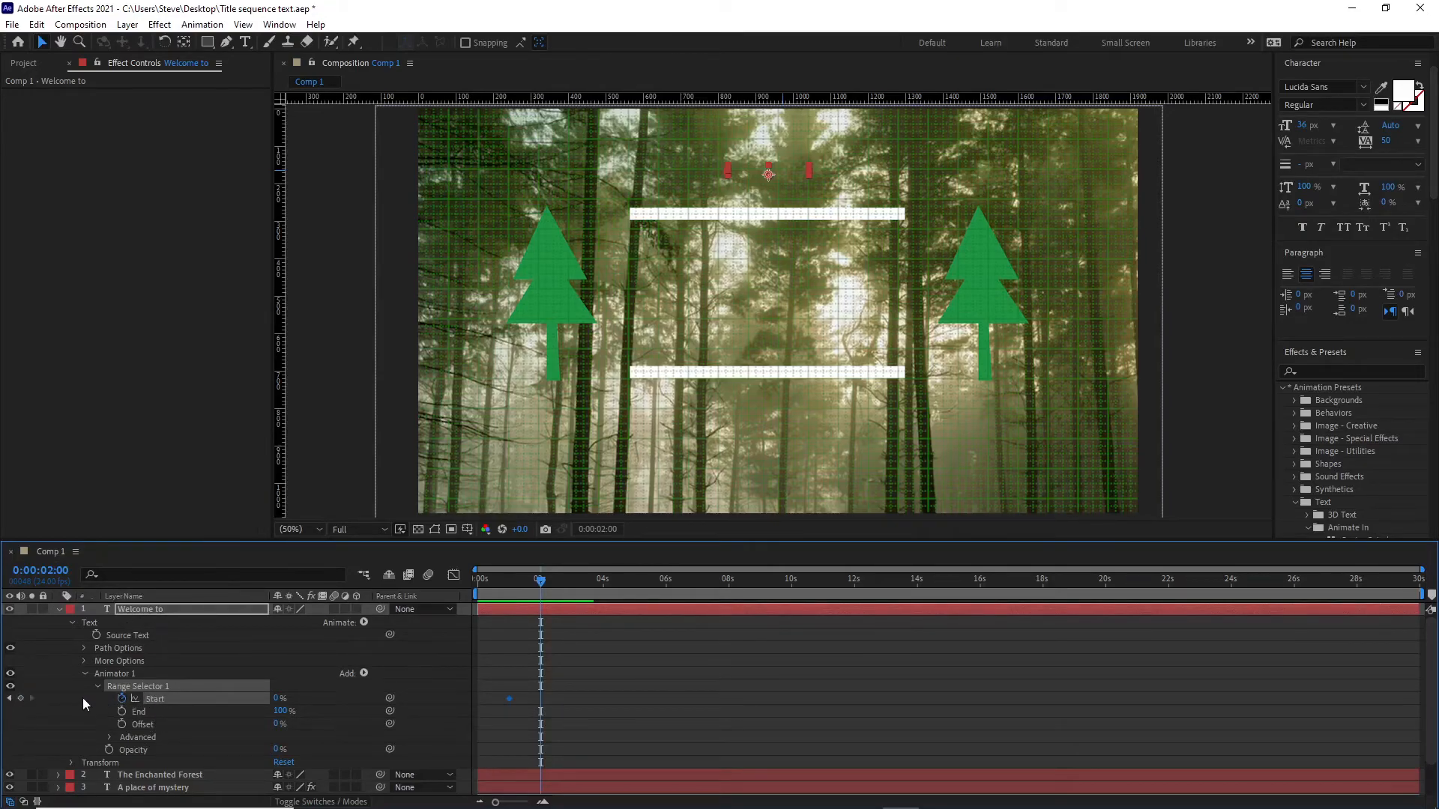
{"action": "left_click", "coordinate": [20, 701]}
{"action": "left_click_drag", "start_coordinate": [277, 700], "coordinate": [370, 699]}
Scrub the timeline to preview the "Welcome to" fade with the other titles and collapse that layer's properties.
{"action": "left_click_drag", "start_coordinate": [540, 588], "coordinate": [542, 622]}
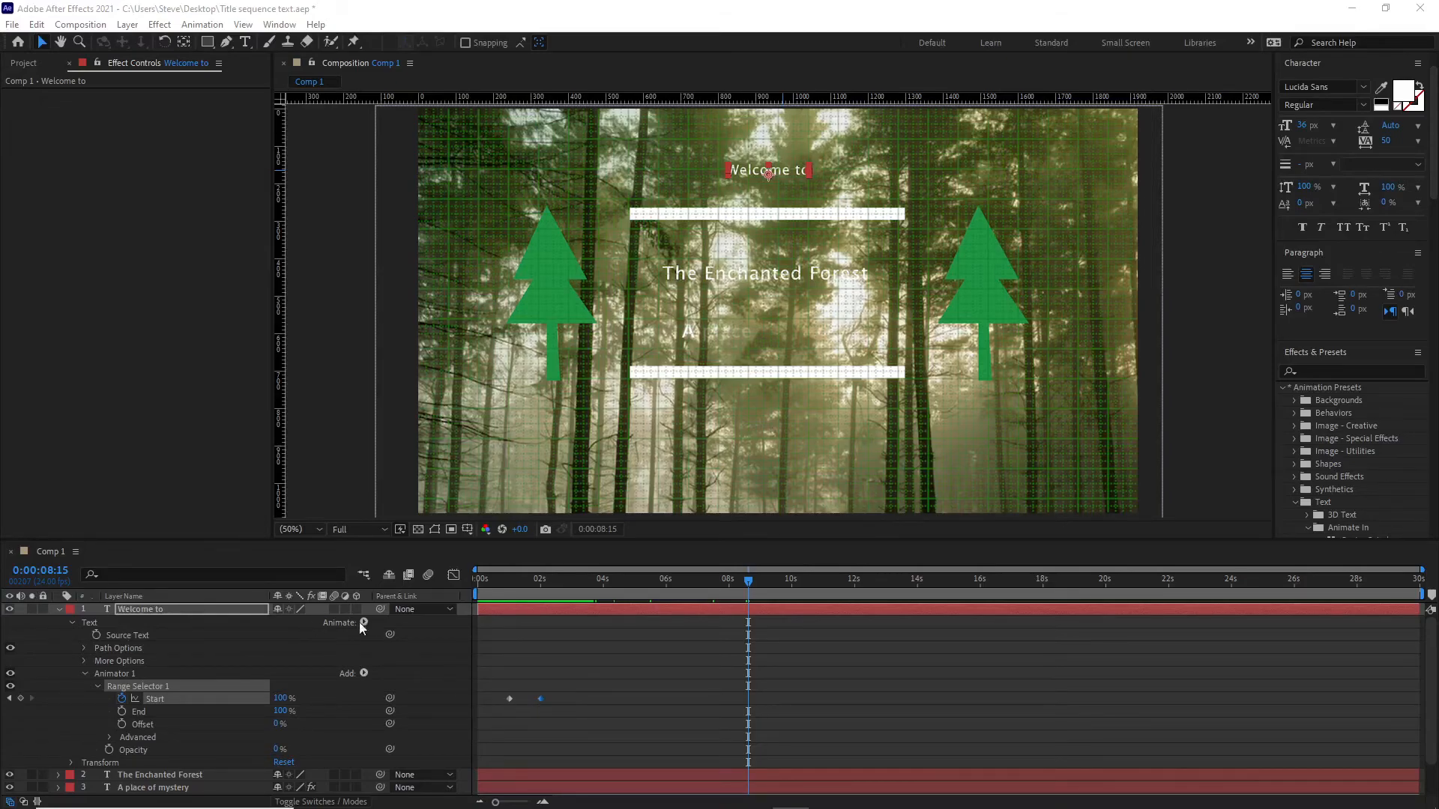
{"action": "left_click_drag", "start_coordinate": [745, 585], "coordinate": [695, 617]}
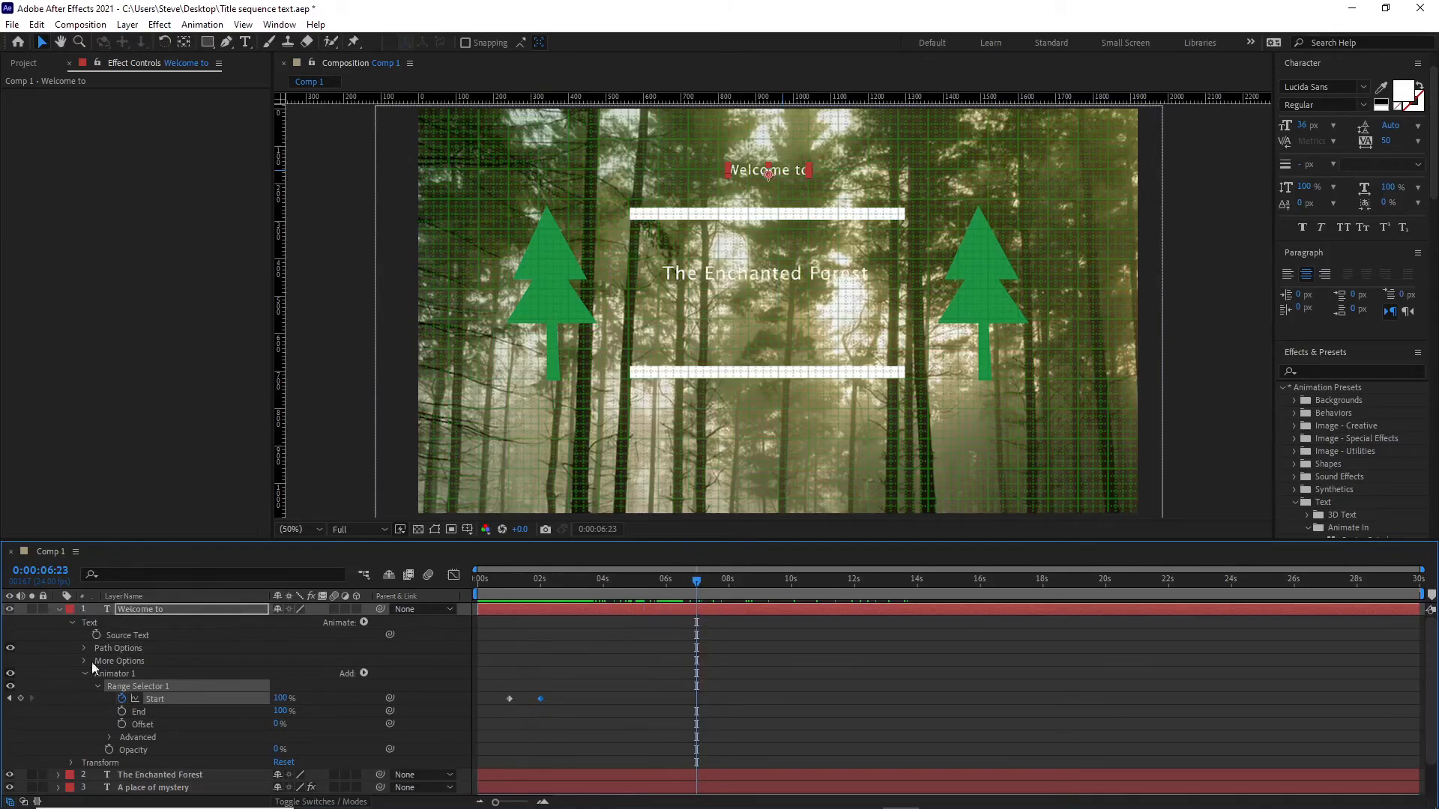
{"action": "left_click", "coordinate": [60, 609]}
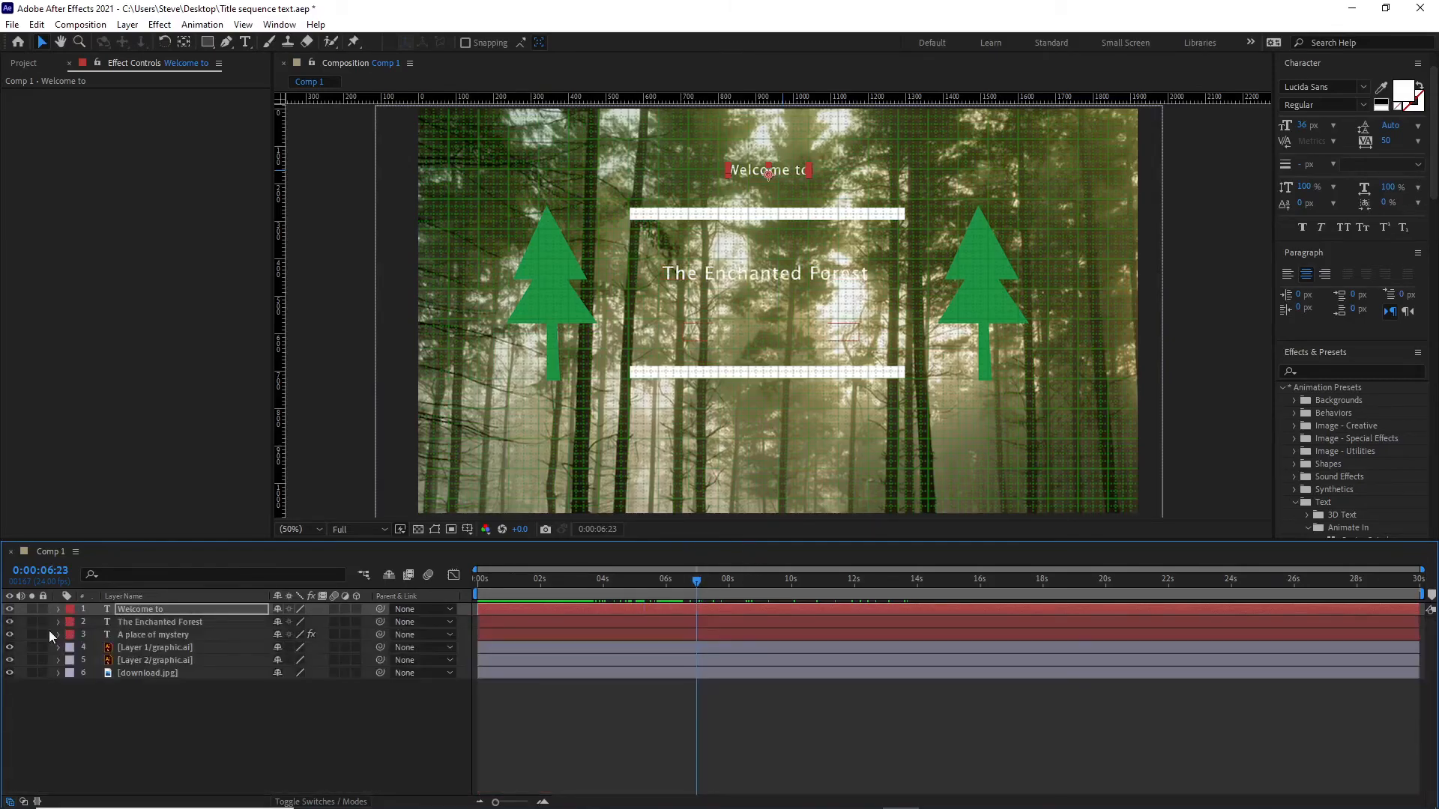
Shift both Start keyframes of "The Enchanted Forest" to about 6.5 s and 8.5 s, scrub to check them, and collapse the layer.
{"action": "left_click", "coordinate": [58, 622]}
{"action": "scroll", "coordinate": [308, 690], "scroll_direction": "down", "scroll_amount": 2}
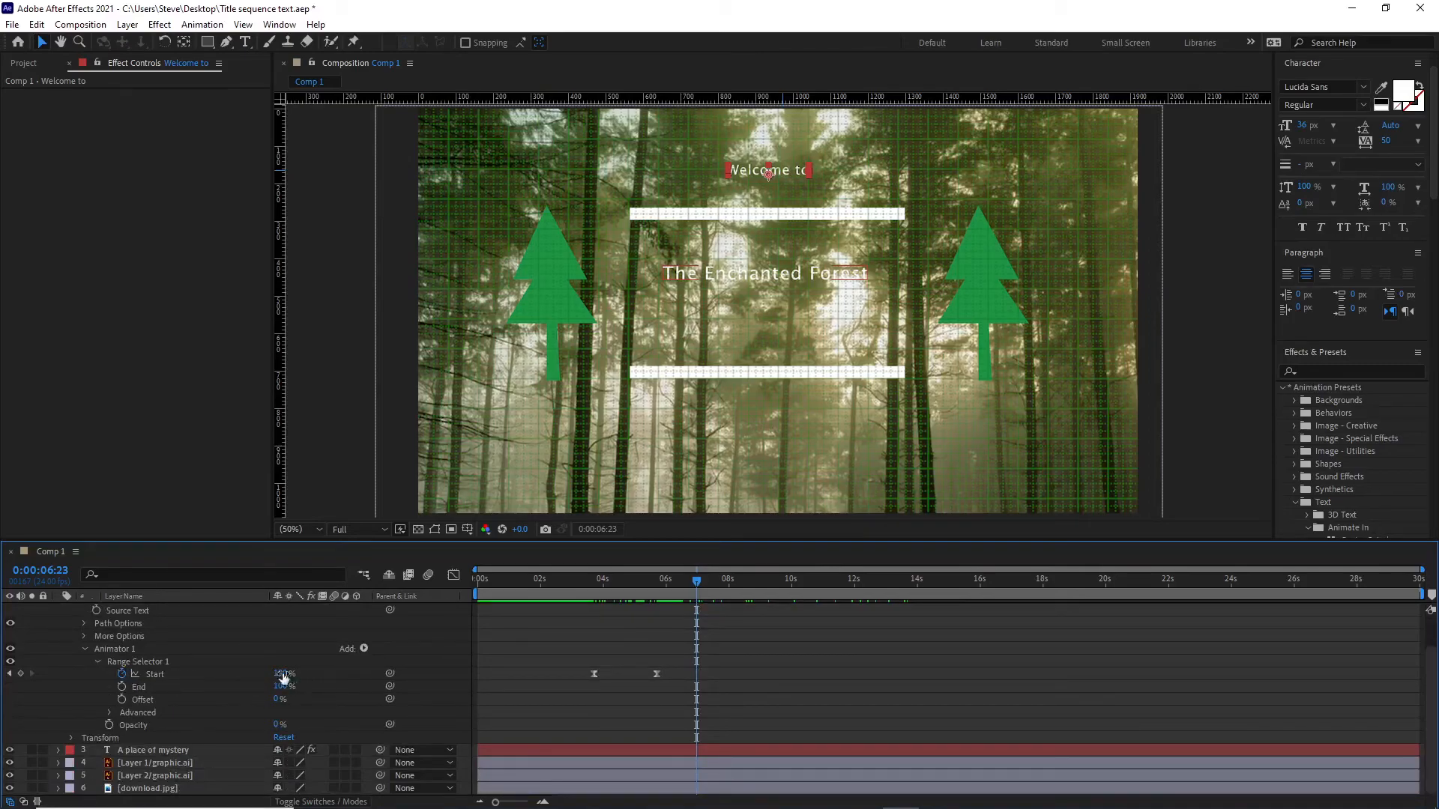
{"action": "left_click", "coordinate": [595, 674]}
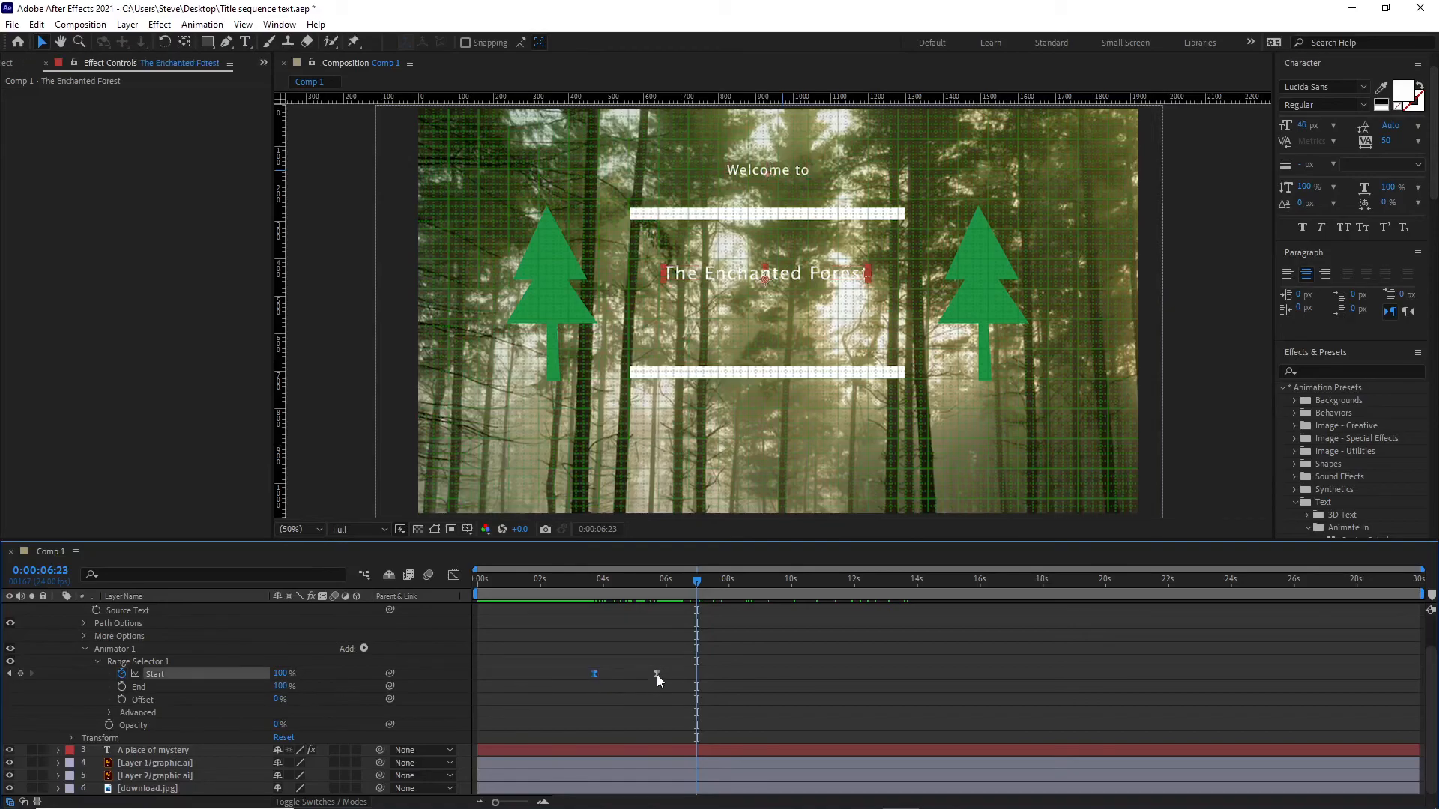
{"action": "left_click_drag", "start_coordinate": [656, 678], "coordinate": [741, 676]}
{"action": "left_click_drag", "start_coordinate": [699, 600], "coordinate": [747, 583]}
{"action": "left_click_drag", "start_coordinate": [619, 582], "coordinate": [784, 612]}
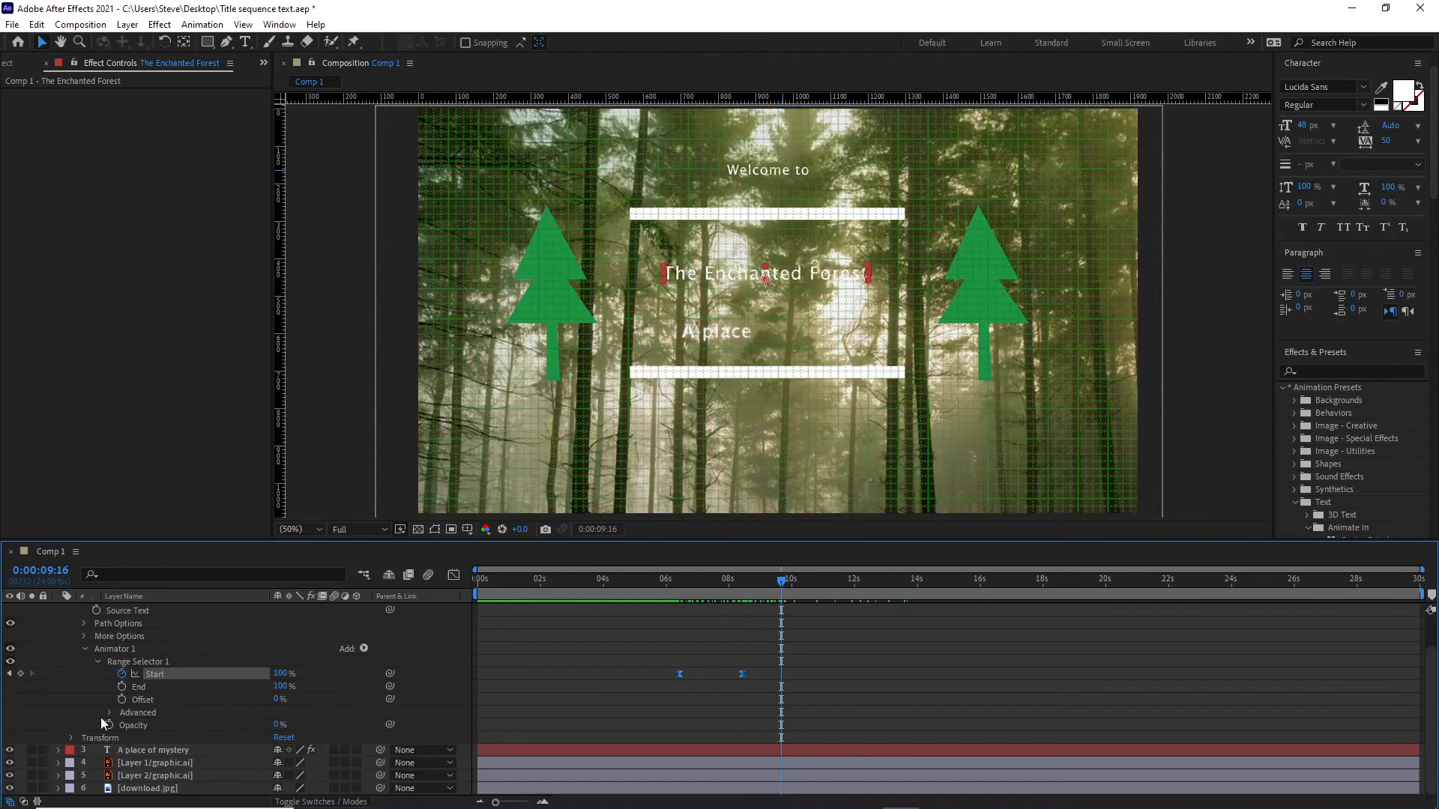
{"action": "scroll", "coordinate": [83, 664], "scroll_direction": "up", "scroll_amount": 2}
{"action": "left_click", "coordinate": [59, 622]}
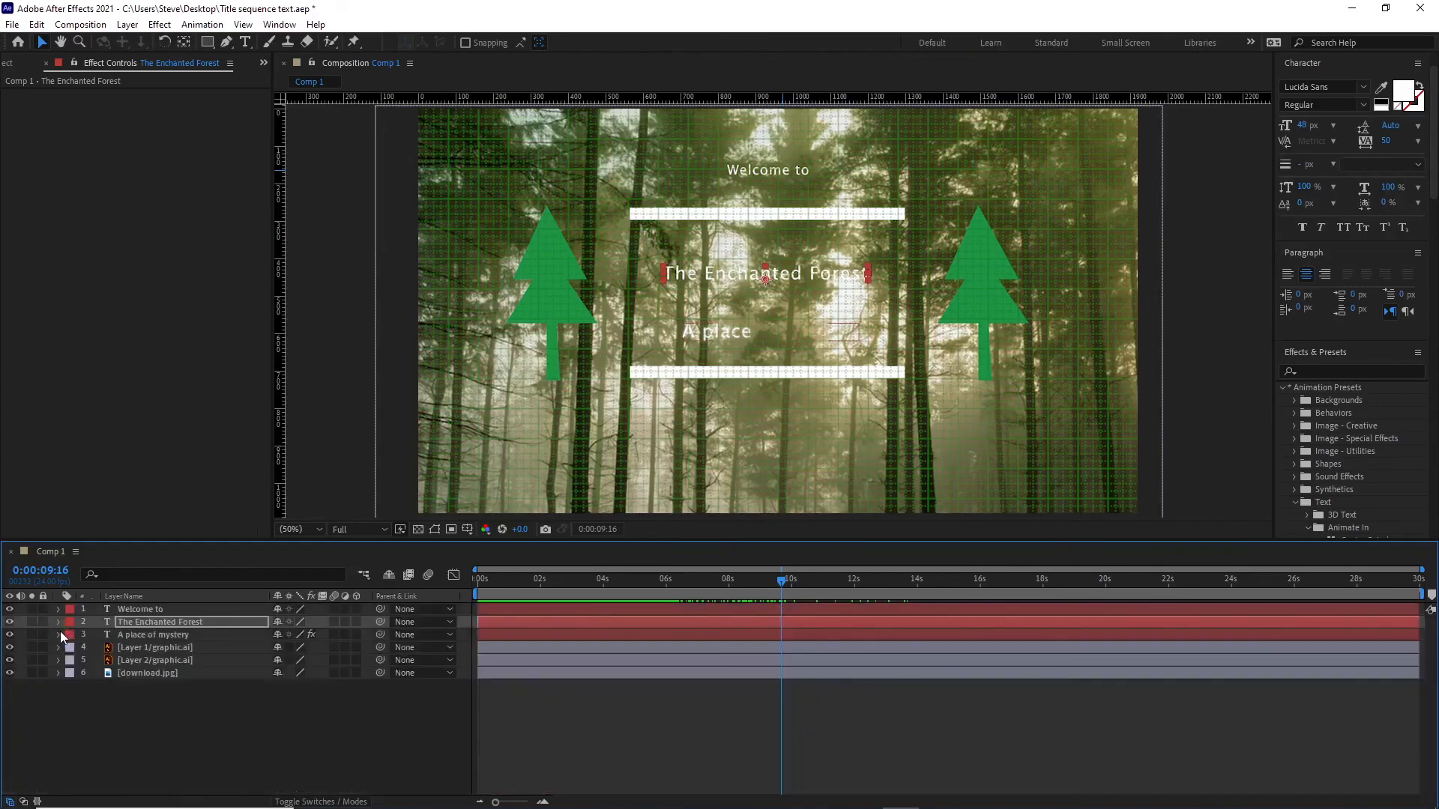
Shift both Start keyframes of the "A place of mystery" layer together to about 11.7 s and 19.3 s.
{"action": "left_click", "coordinate": [59, 635]}
{"action": "scroll", "coordinate": [75, 637], "scroll_direction": "down", "scroll_amount": 1}
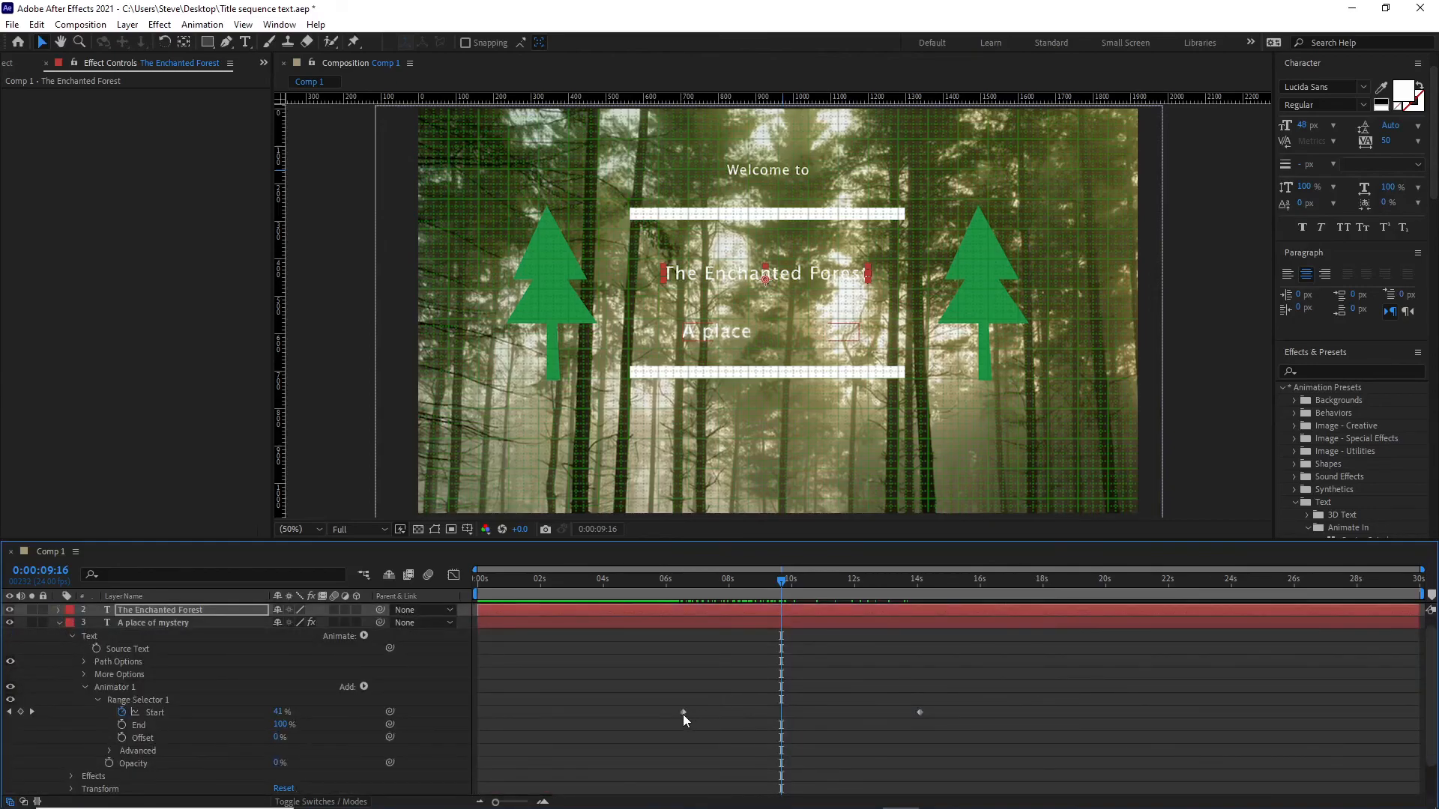
{"action": "left_click", "coordinate": [683, 712]}
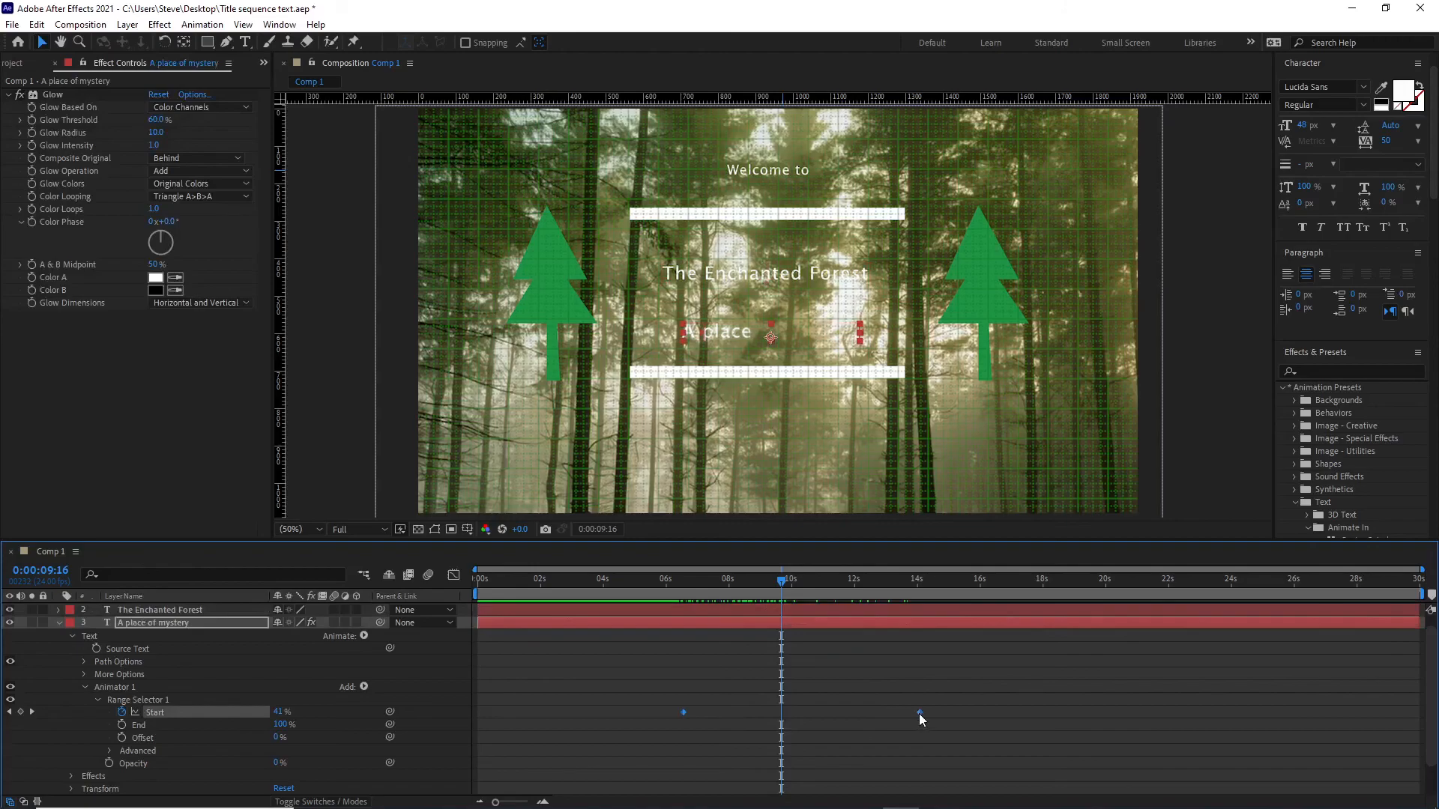
{"action": "left_click_drag", "start_coordinate": [686, 709], "coordinate": [844, 718]}
Scrub through the retimed "A place of mystery" fade and play back the title sequence from the composition's start.
{"action": "left_click_drag", "start_coordinate": [783, 581], "coordinate": [1127, 695]}
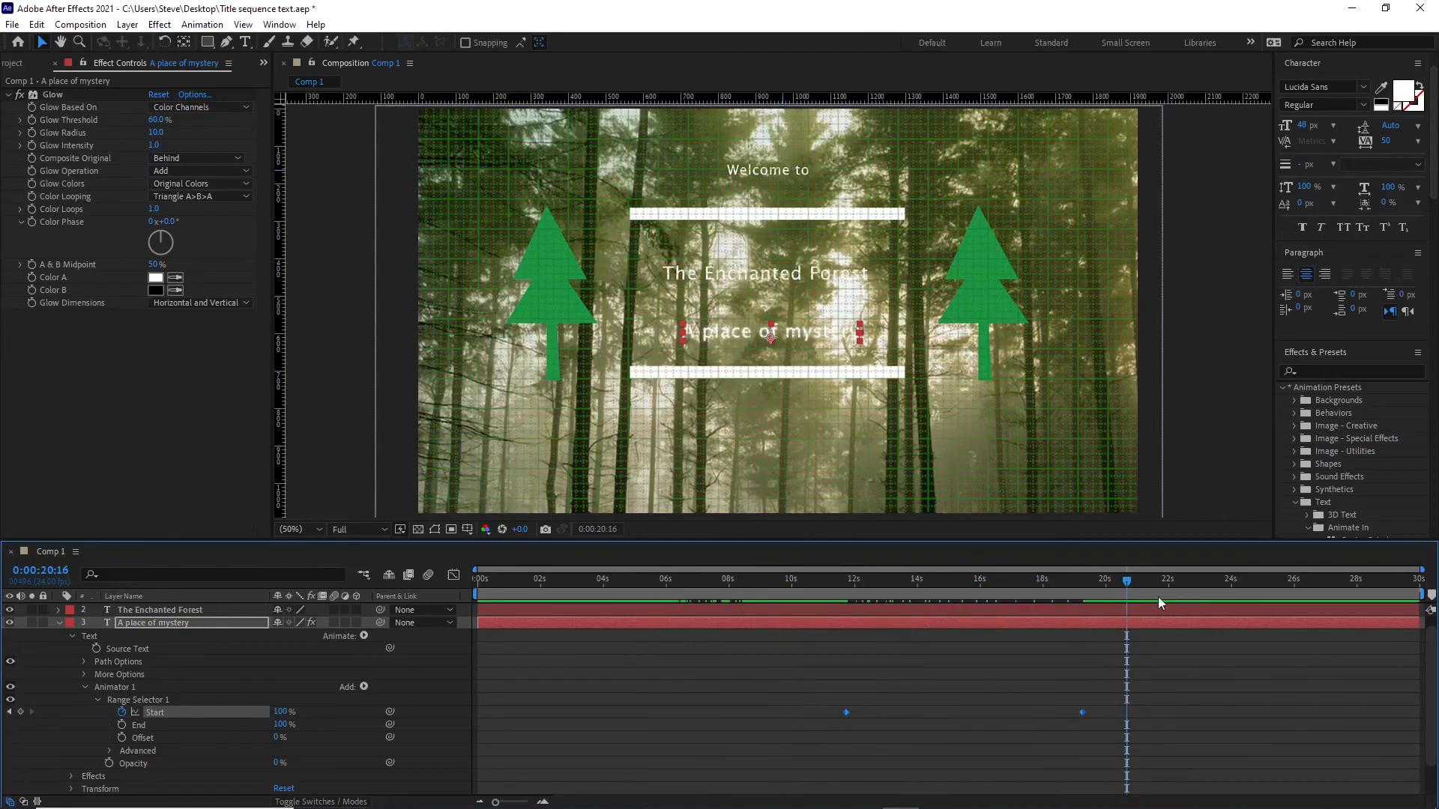
{"action": "left_click_drag", "start_coordinate": [500, 579], "coordinate": [461, 609]}
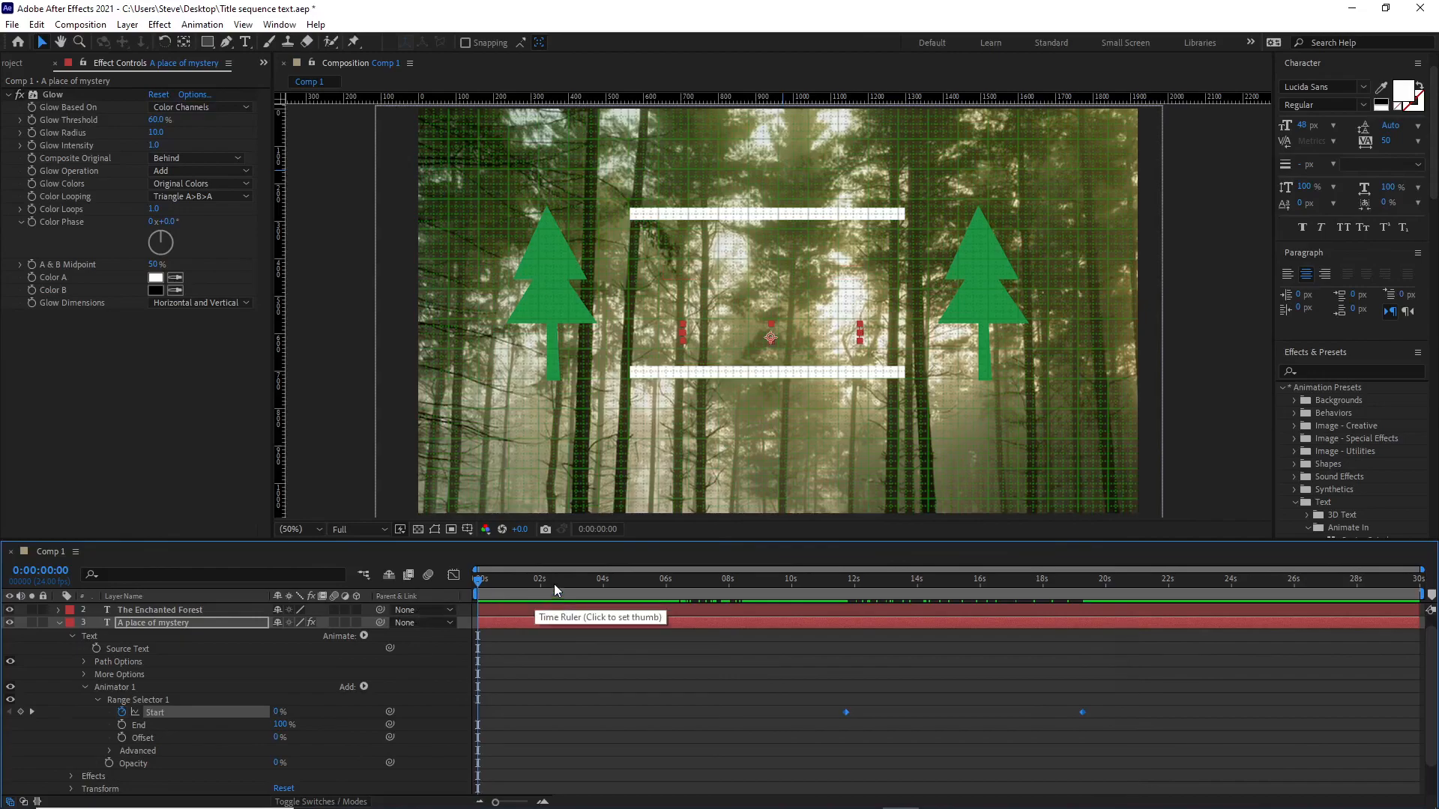
{"action": "key", "text": "space"}
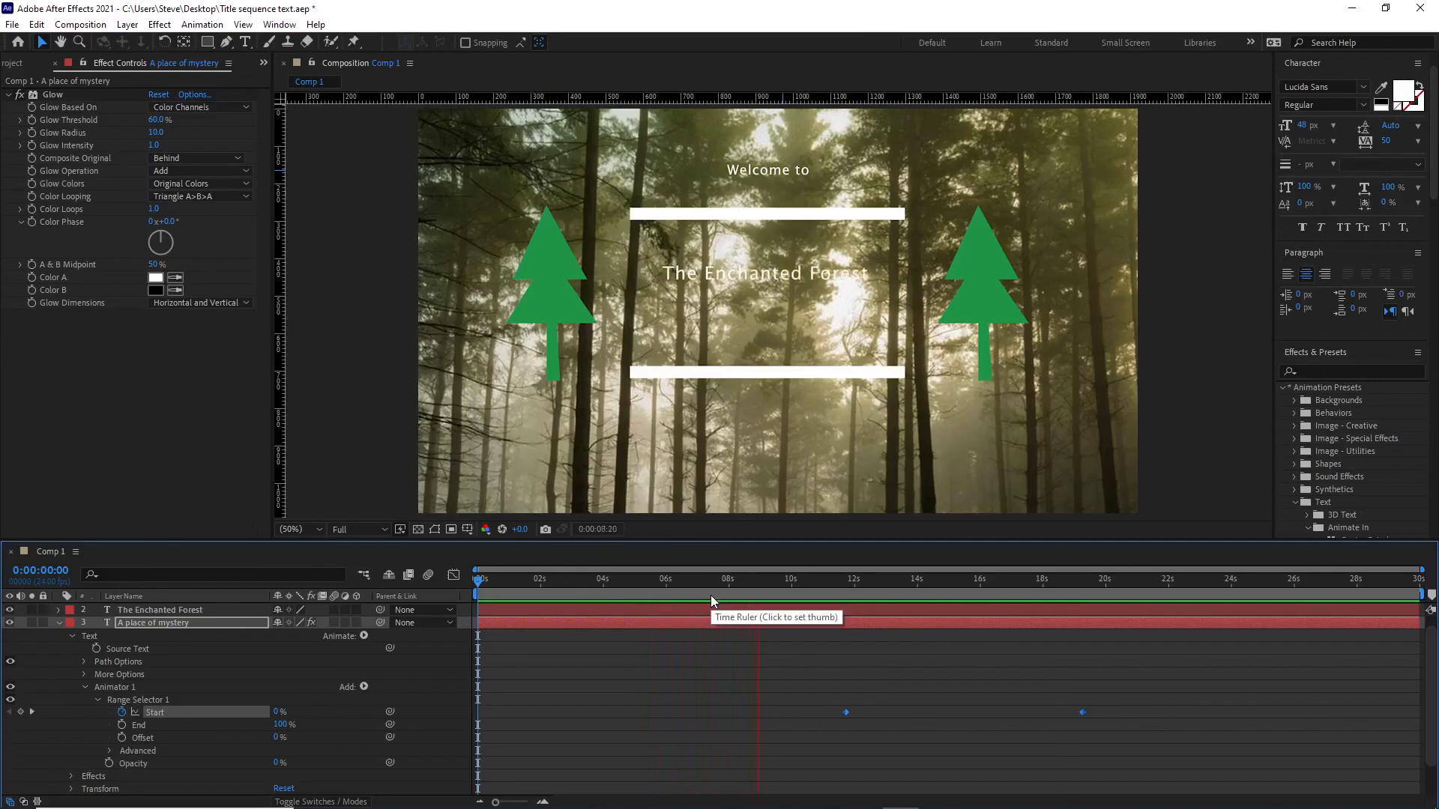
{"action": "key", "text": "space"}
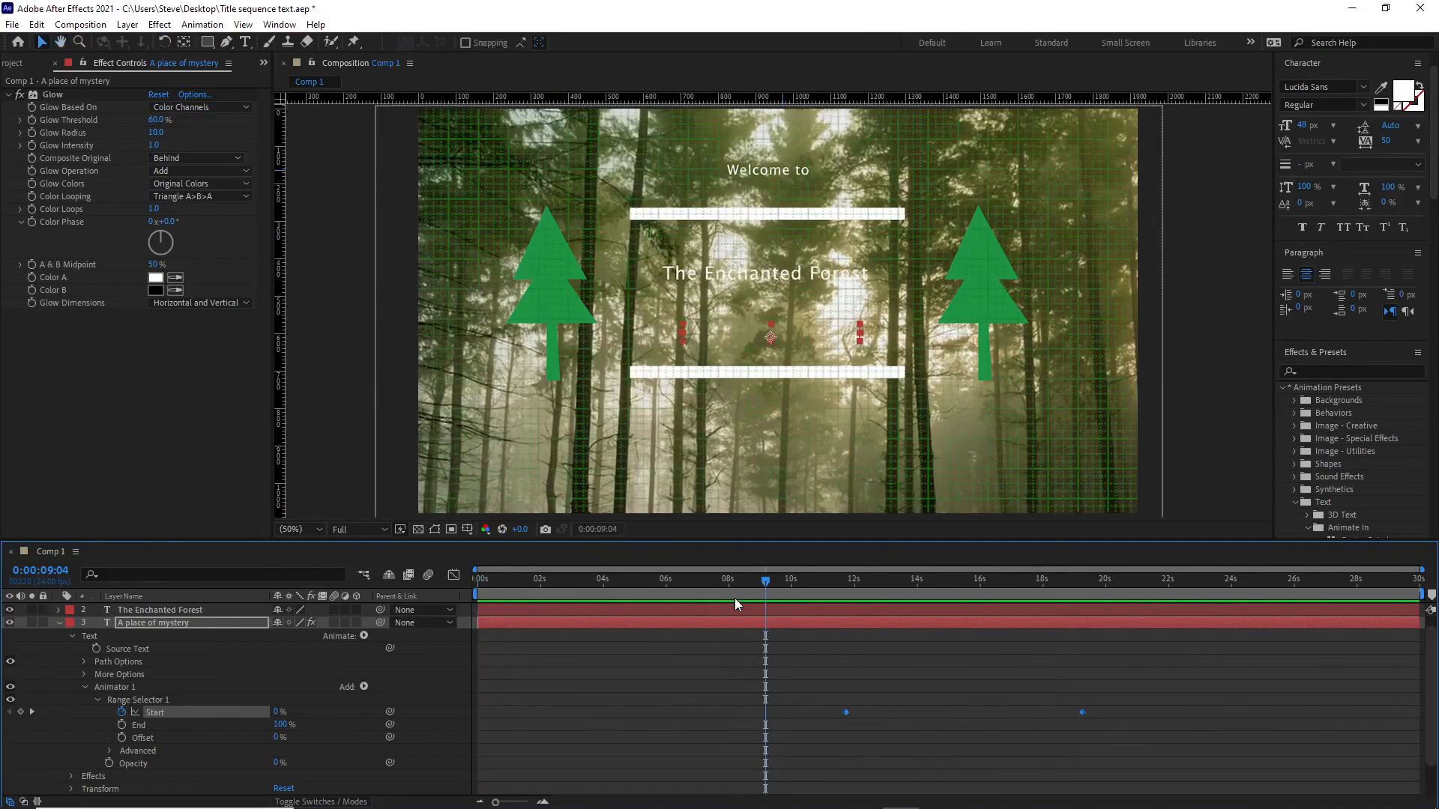